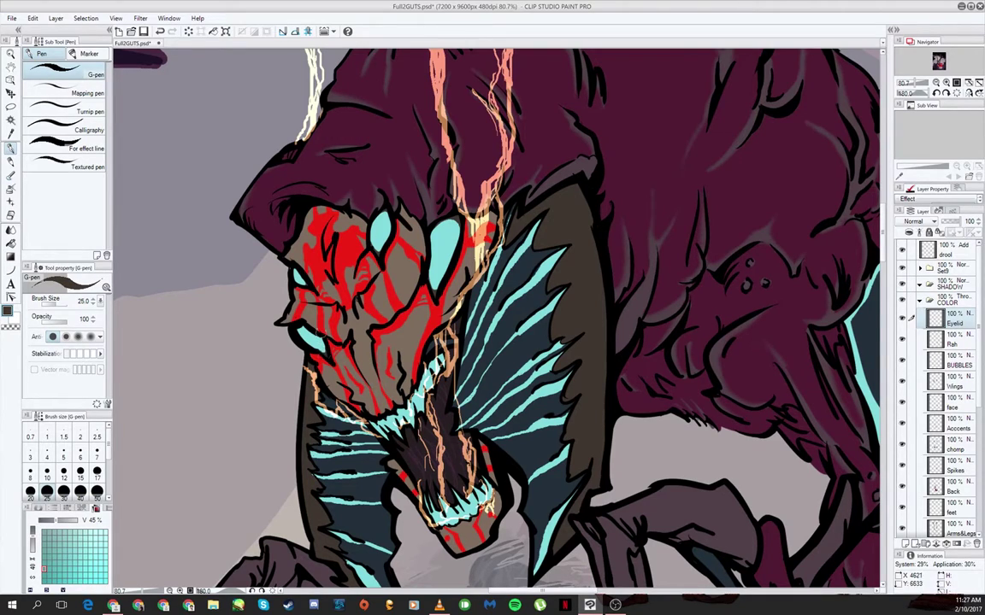
# Step: Set the drawing colour to greyish brown with red 162, green 145 and blue 134
pyautogui.click(7, 310)
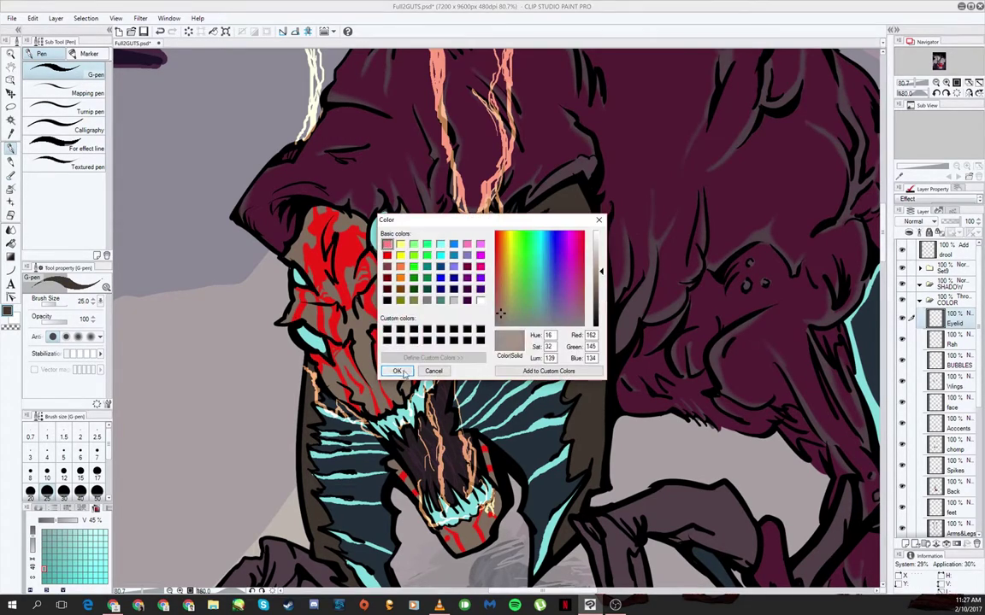
pyautogui.click(454, 218)
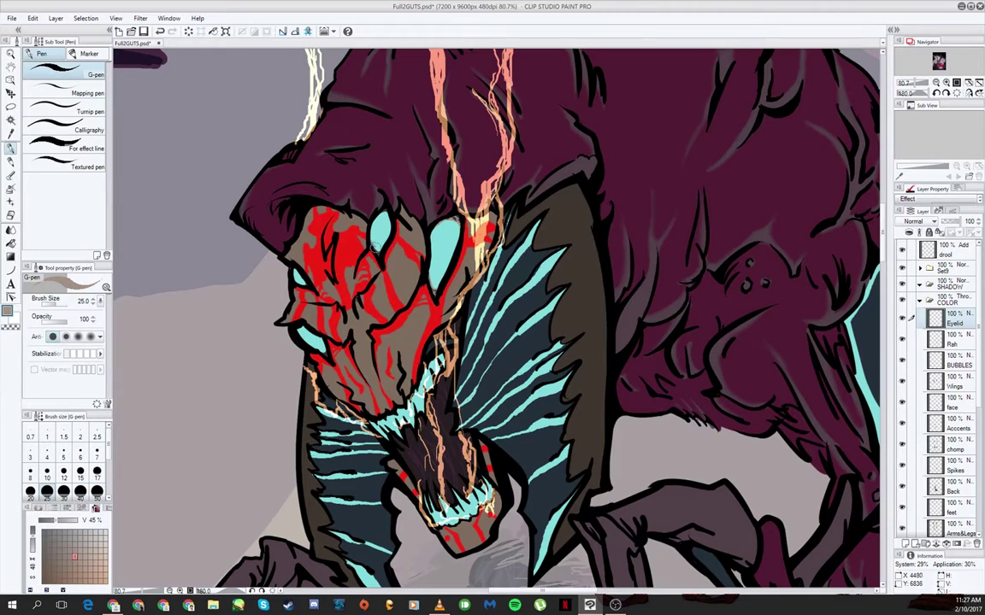
pyautogui.hotkey('ctrl', '-')
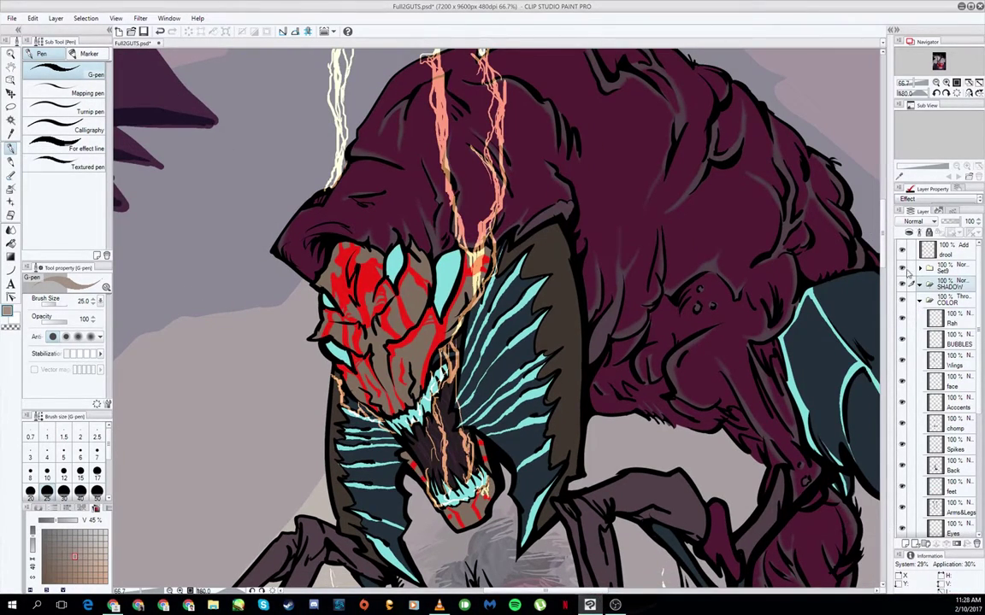
# Step: Try moving the drool layer into the Set9 folder, and undo the move
pyautogui.click(923, 249)
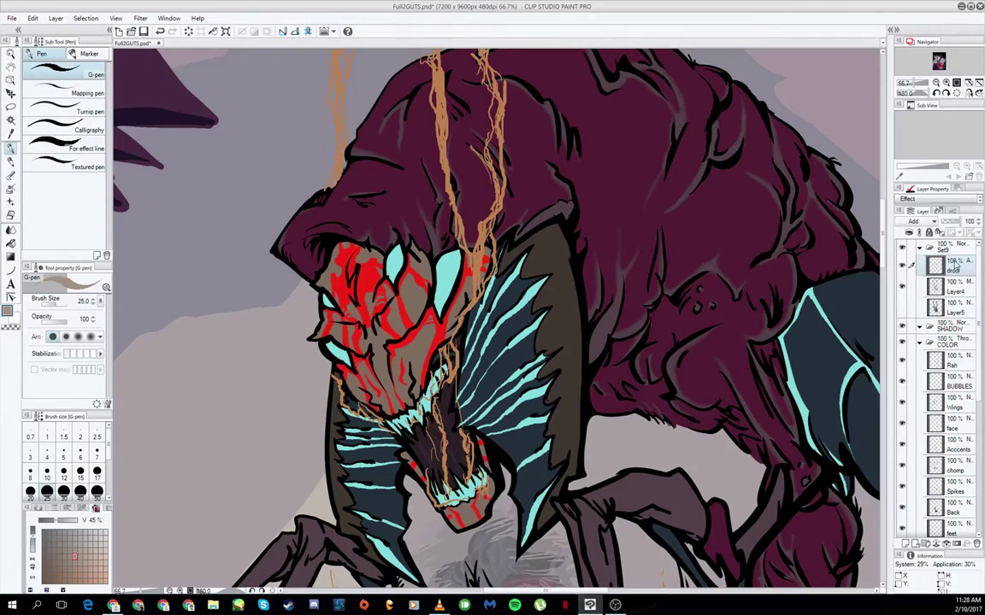
pyautogui.hotkey('ctrl', 'z')
# Step: Auto-select the creature's maroon hide on the Back layer and prepare a shadow layer named back in the SHADOW folder for dark G-pen shading
pyautogui.click(957, 305)
pyautogui.hotkey('ctrl', '-')
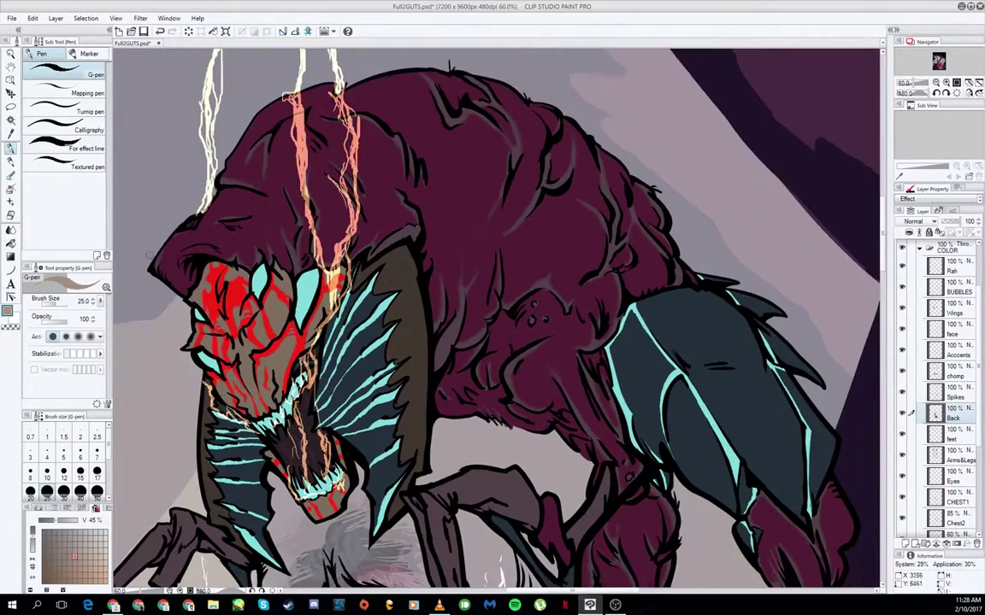
pyautogui.press('w')
pyautogui.scroll(5, 887, 289)
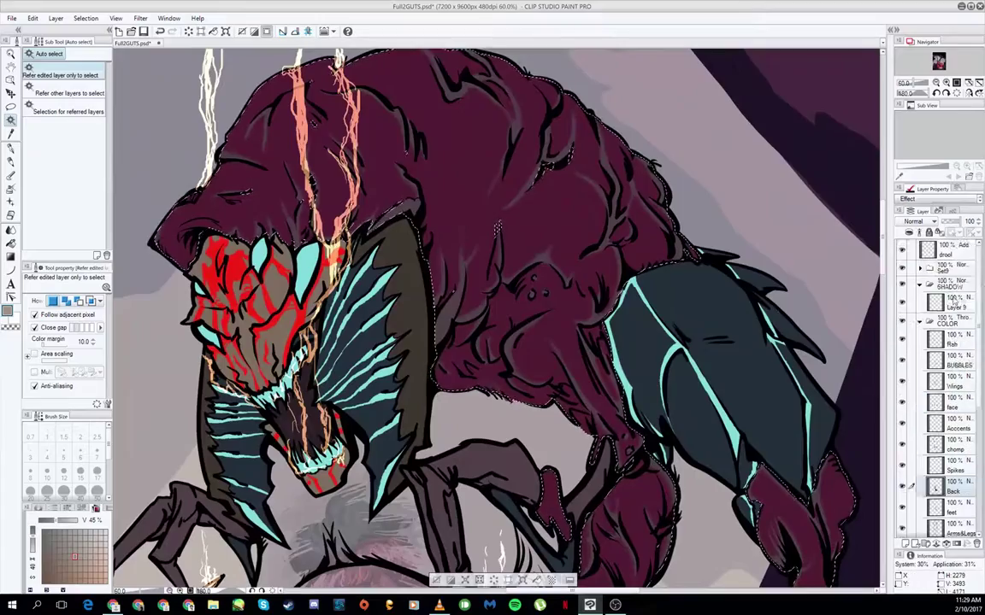
pyautogui.hotkey('ctrl', '-')
pyautogui.press('p')
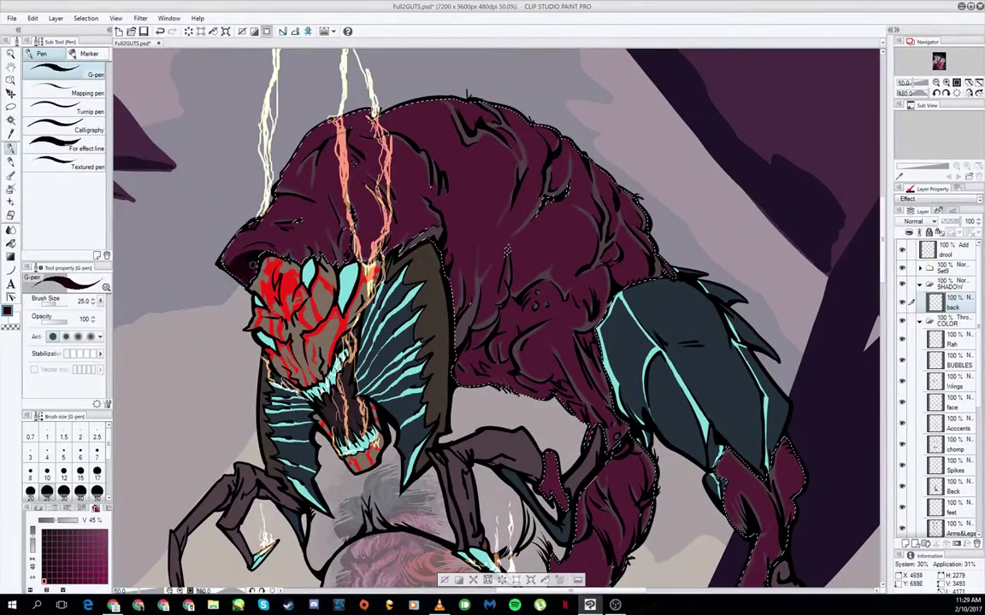
# Step: Lower the back shadow layer's opacity to 59% and paint dark shadows over the hide above the creature's head
pyautogui.click(971, 220)
pyautogui.click(919, 274)
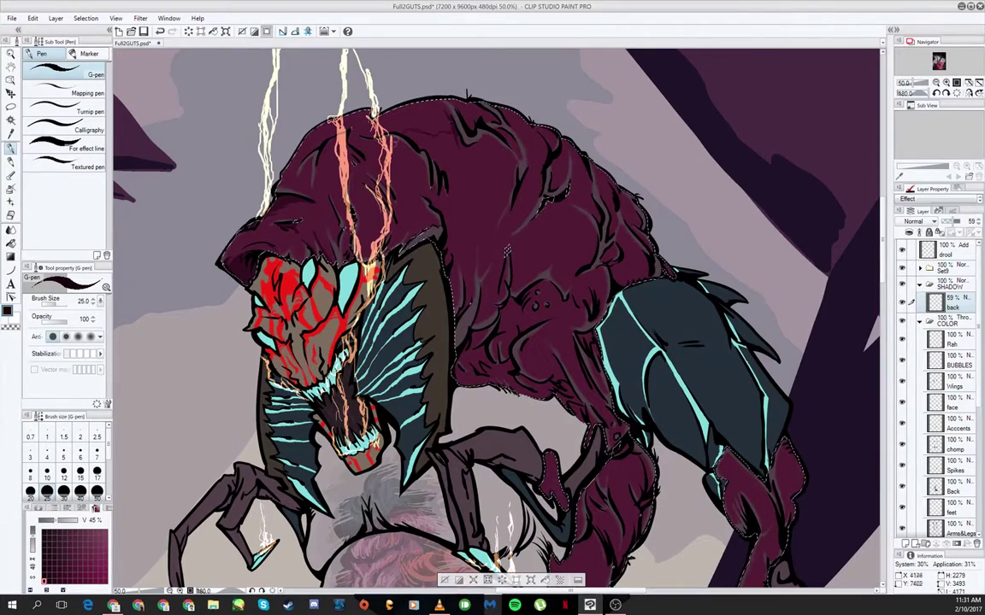
pyautogui.hotkey('ctrl', 'z')
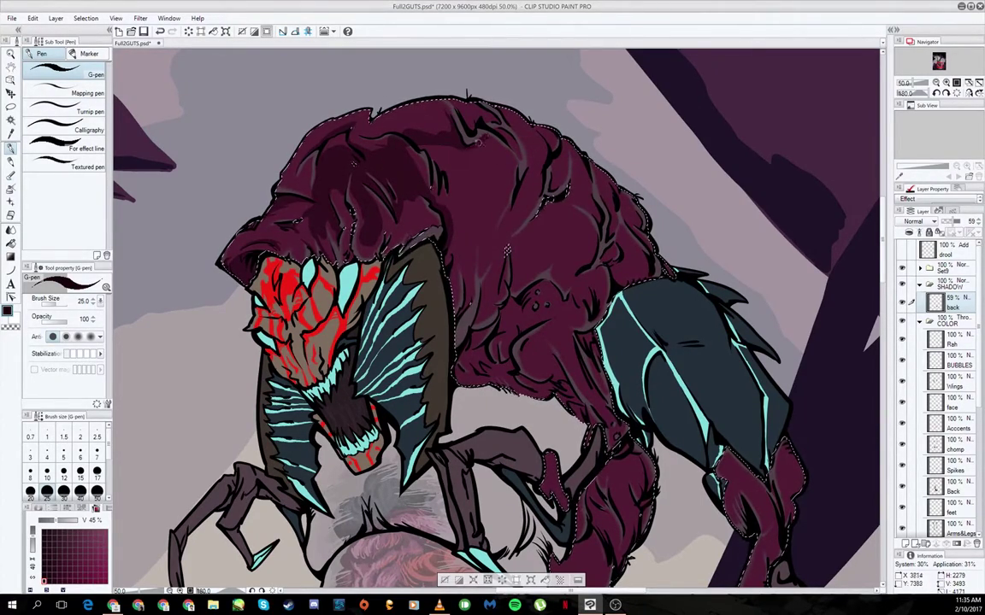
# Step: Set the back shadow layer's opacity to 62% and extend the shading across the creature's hump
pyautogui.moveTo(950, 222); pyautogui.dragTo(954, 222)
pyautogui.scroll(-3, 467, 224)
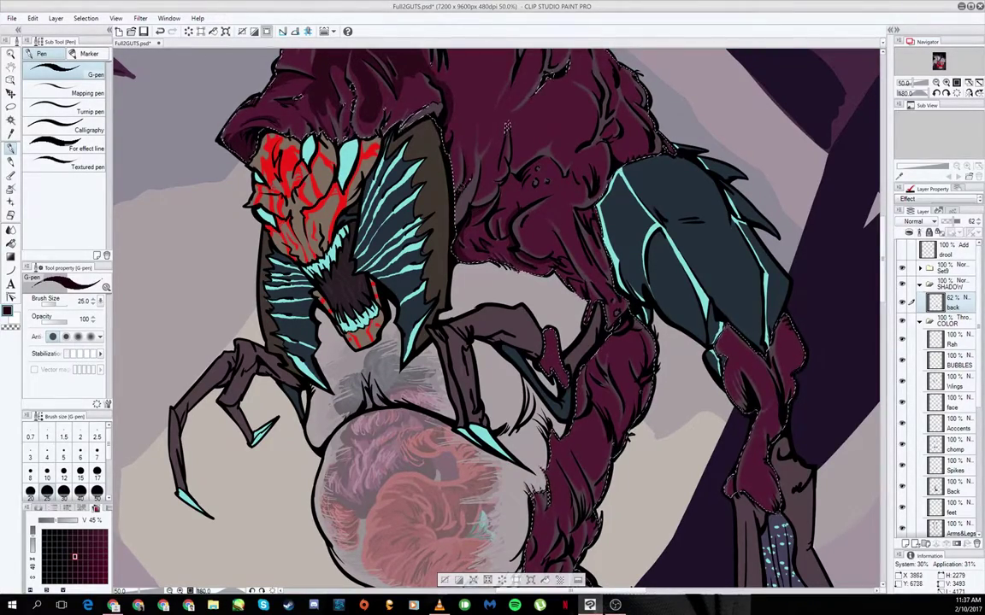
pyautogui.scroll(4, 467, 146)
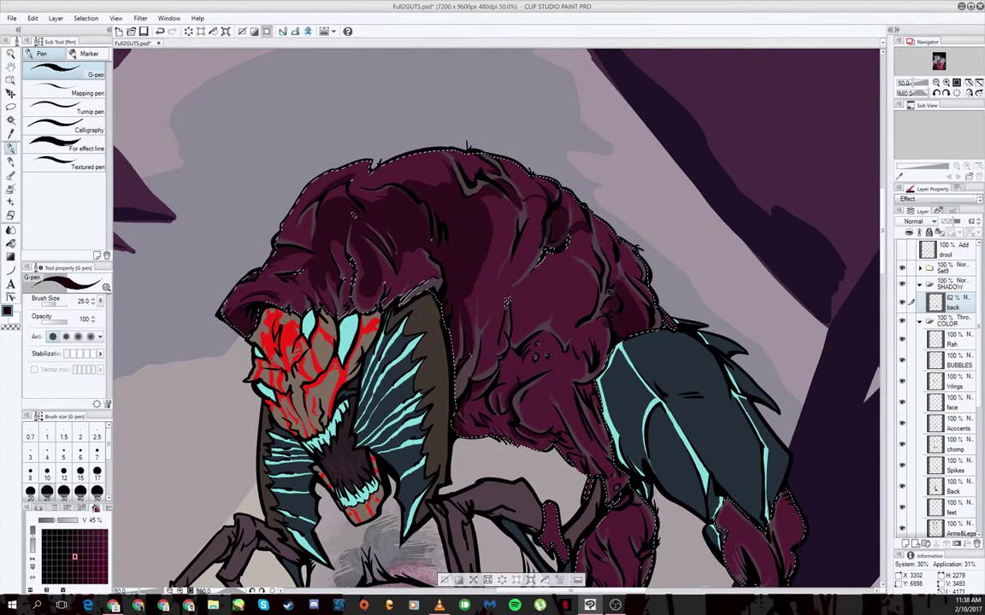
# Step: Enlarge the G-pen to 60 and paint broader shadows along the creature's upper back
pyautogui.press(']')
pyautogui.press(']')
pyautogui.press(']')
pyautogui.press(']')
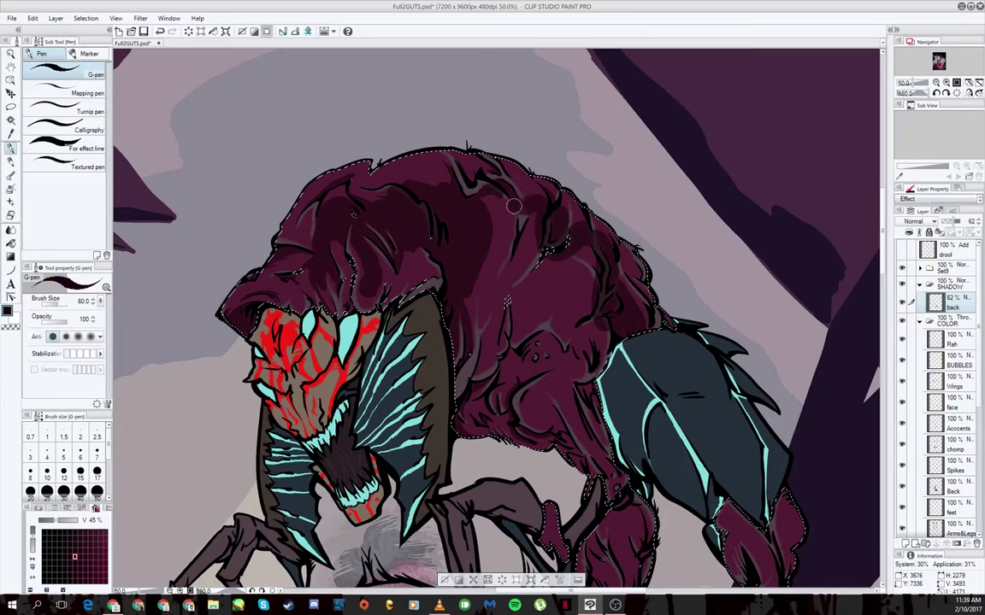
# Step: Enlarge the G-pen to 200 and cover the lower torso behind the frill with shadow
pyautogui.press(']')
pyautogui.press(']')
pyautogui.press(']')
pyautogui.press(']')
pyautogui.scroll(-5, 472, 297)
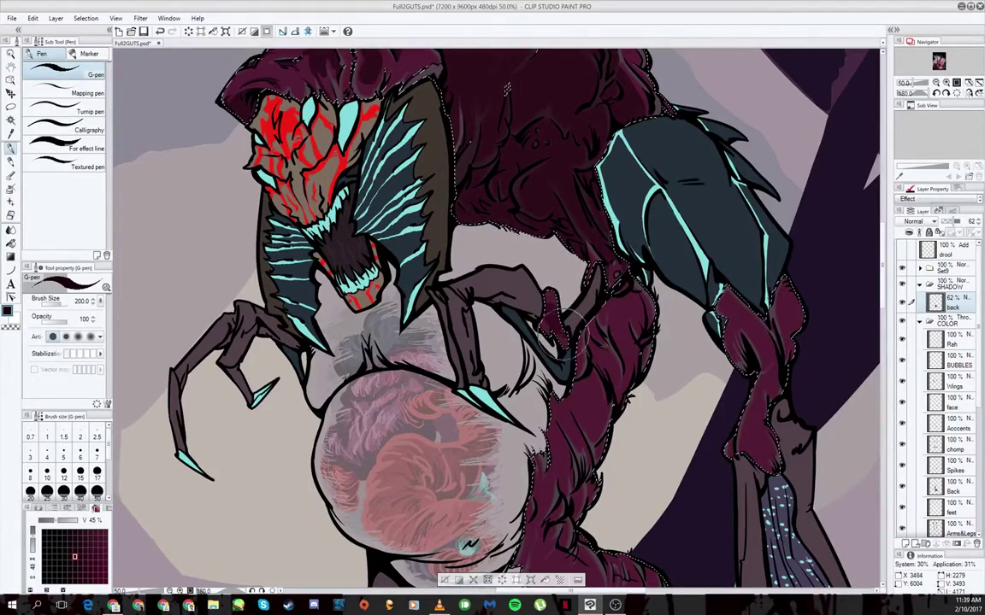
pyautogui.scroll(-3, 118, 49)
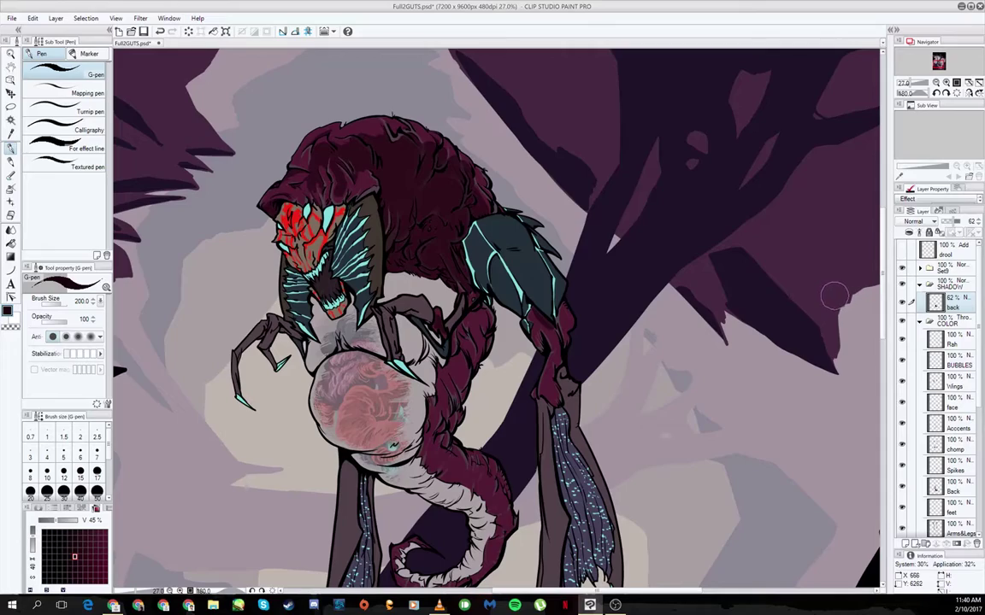
# Step: Reduce the G-pen size to 40 and refine the shadows on the creature's back
pyautogui.press('[')
pyautogui.press('[')
pyautogui.press('[')
pyautogui.press('[')
pyautogui.press('[')
pyautogui.press('[')
pyautogui.press('[')
pyautogui.press('[')
pyautogui.press('[')
pyautogui.press('[')
pyautogui.press('[')
pyautogui.press('[')
pyautogui.press('[')
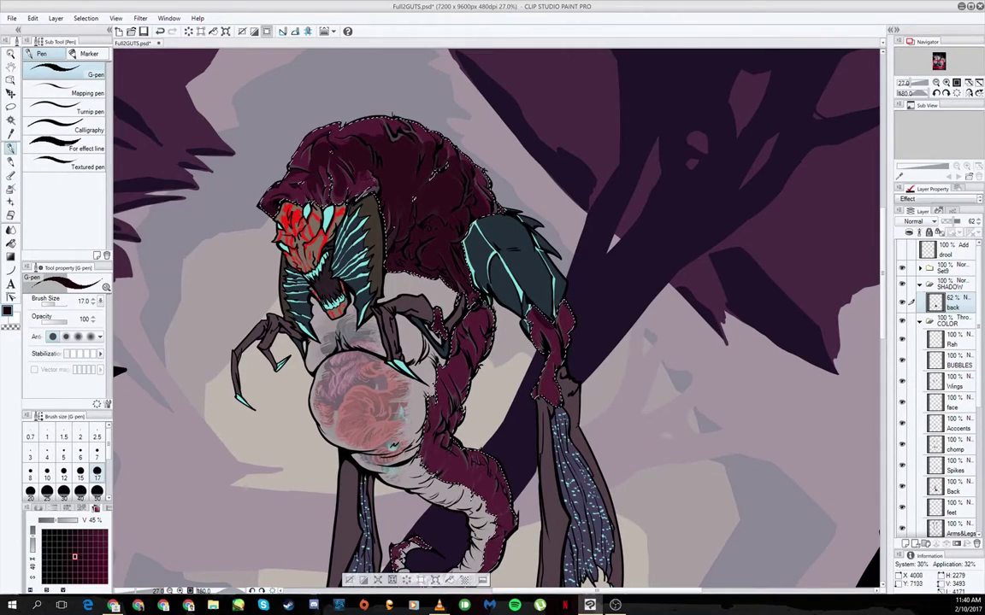
pyautogui.press(']')
pyautogui.press(']')
pyautogui.press(']')
pyautogui.press(']')
pyautogui.scroll(2, 496, 316)
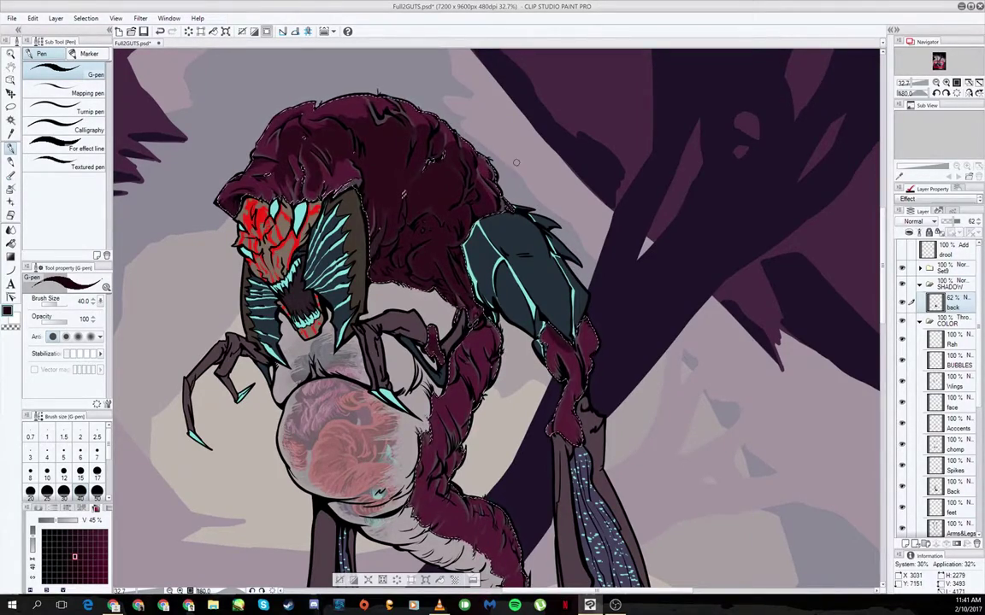
pyautogui.scroll(-3, 439, 211)
pyautogui.scroll(2, 440, 211)
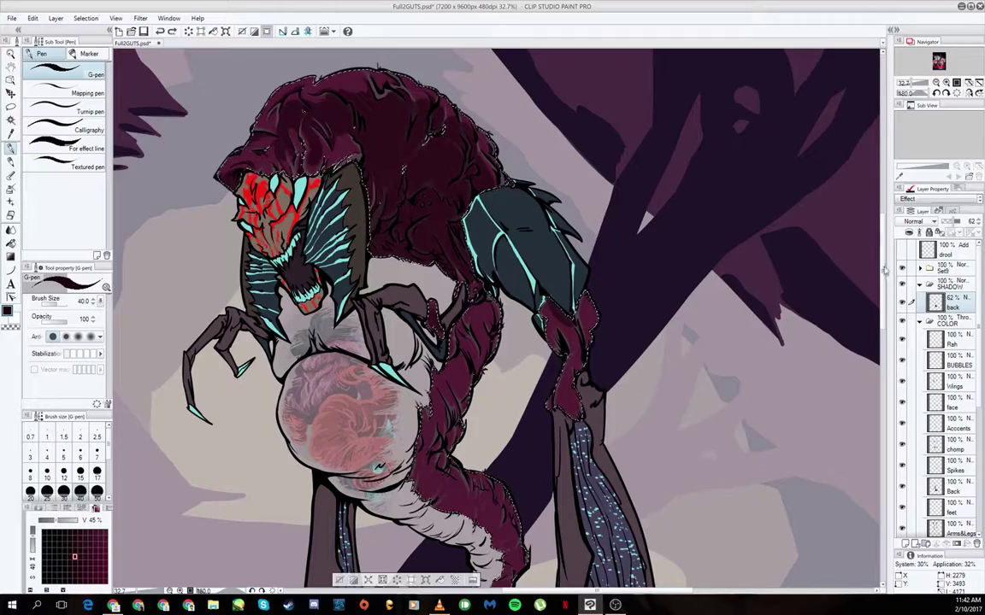
# Step: Paint shadow strokes on the maroon part of the limb below the teal shoulder armour
pyautogui.scroll(-5, 439, 212)
pyautogui.moveTo(571, 167); pyautogui.dragTo(564, 248)
pyautogui.moveTo(560, 197); pyautogui.dragTo(563, 239)
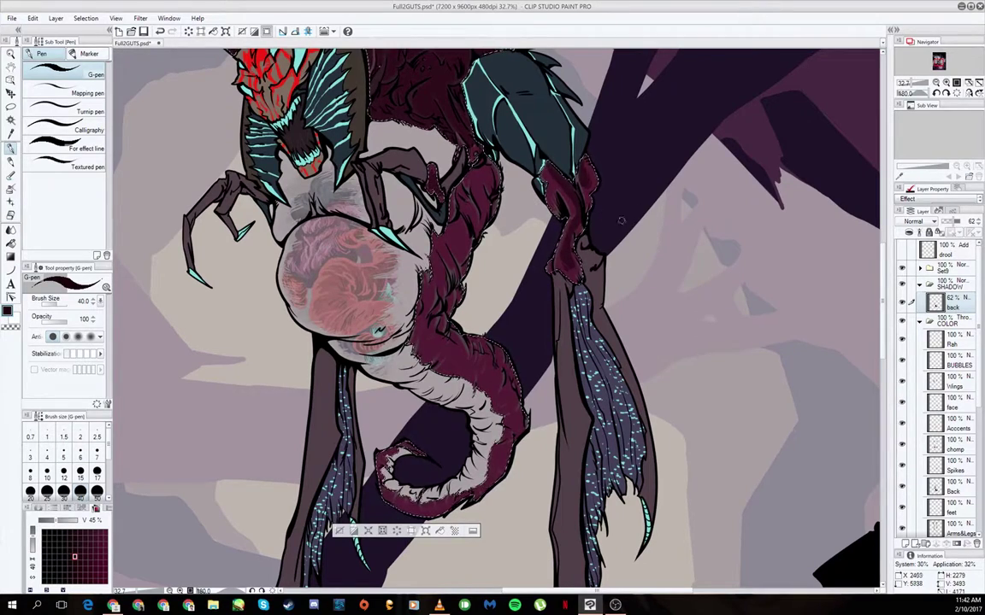
# Step: Shade the maroon outer side of the creature's curled tail
pyautogui.moveTo(887, 272); pyautogui.dragTo(886, 302)
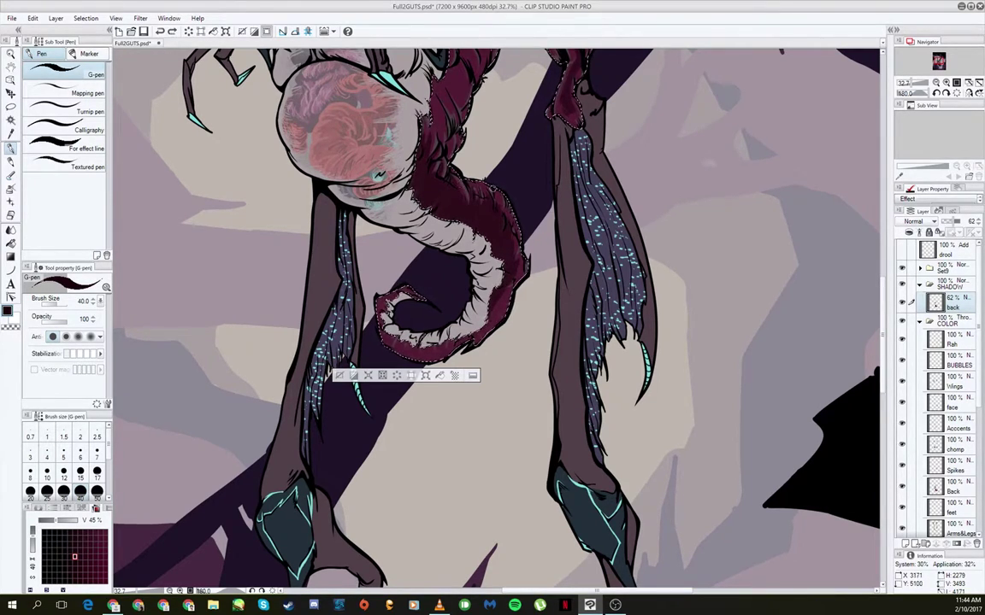
pyautogui.scroll(2, 393, 316)
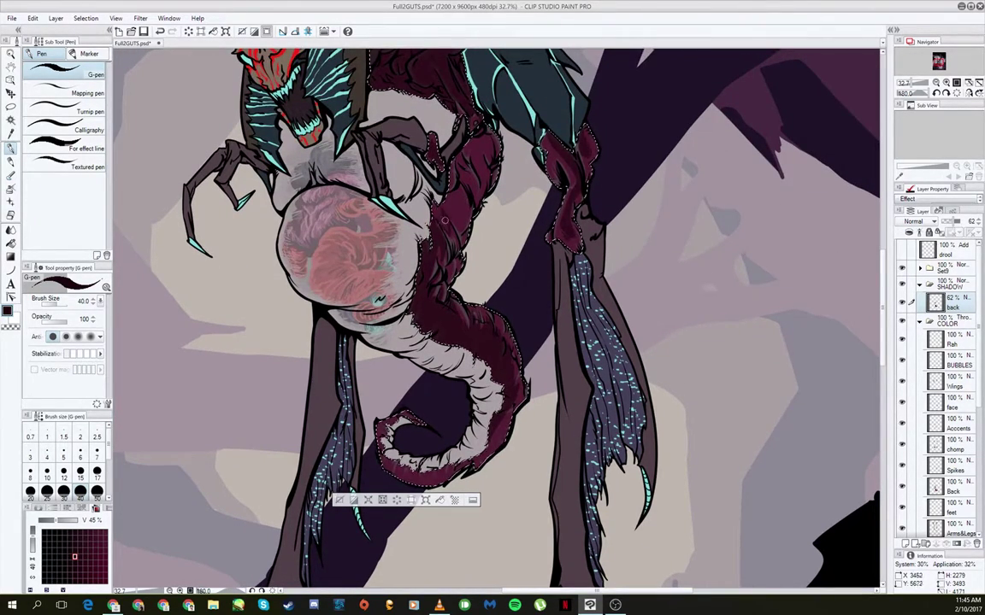
pyautogui.moveTo(462, 402); pyautogui.dragTo(393, 431)
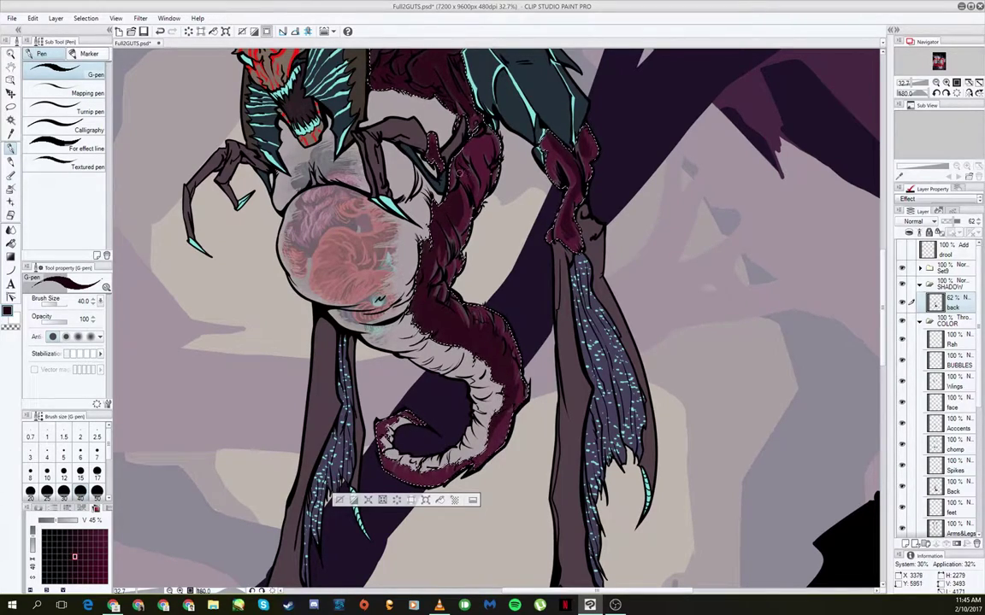
# Step: Deepen the fur shadows along the lower back and down into the tail
pyautogui.scroll(1, 498, 317)
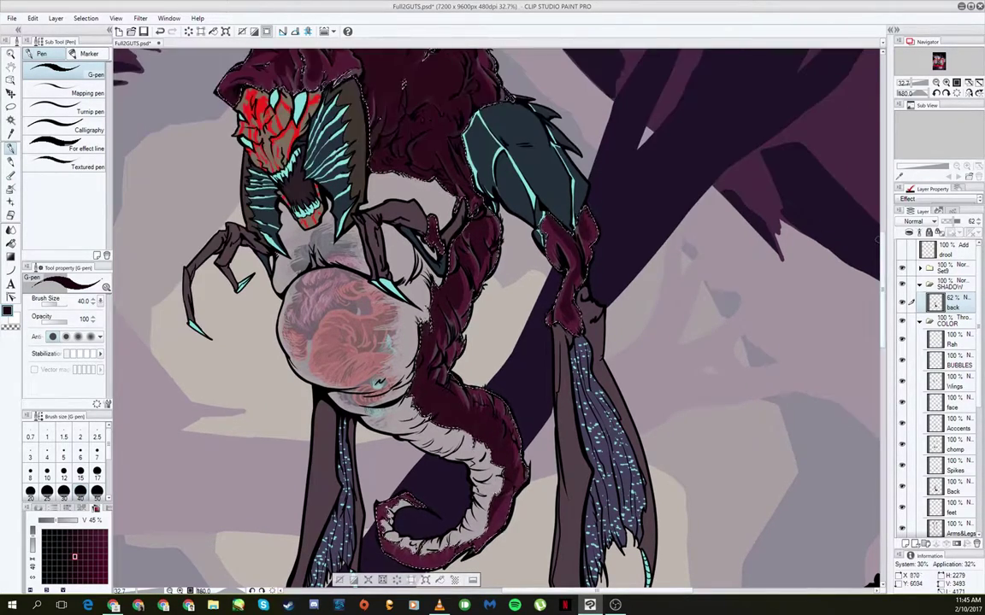
pyautogui.scroll(2, 520, 122)
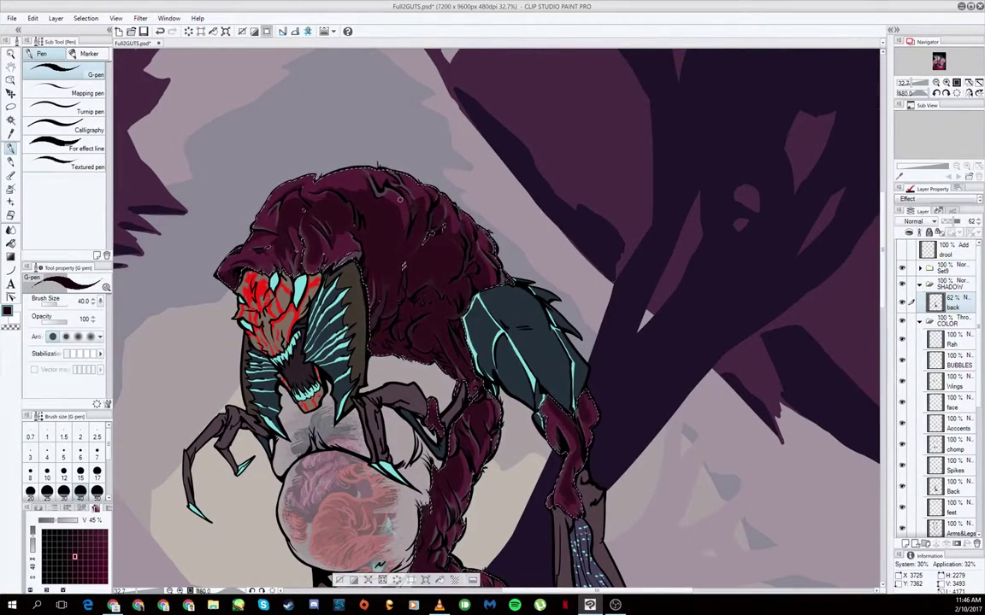
pyautogui.scroll(-4, 354, 172)
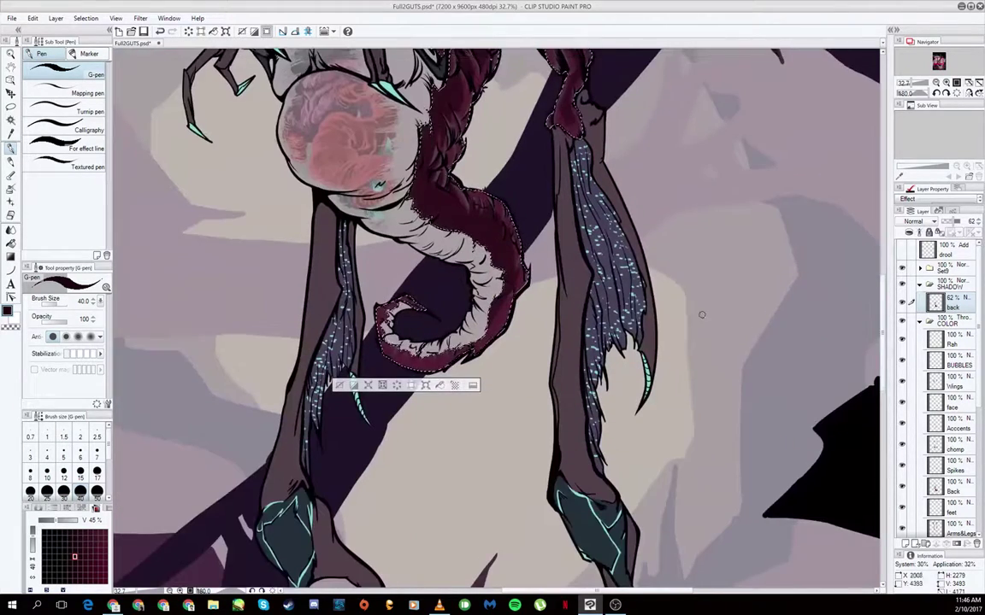
pyautogui.moveTo(432, 86); pyautogui.dragTo(423, 213)
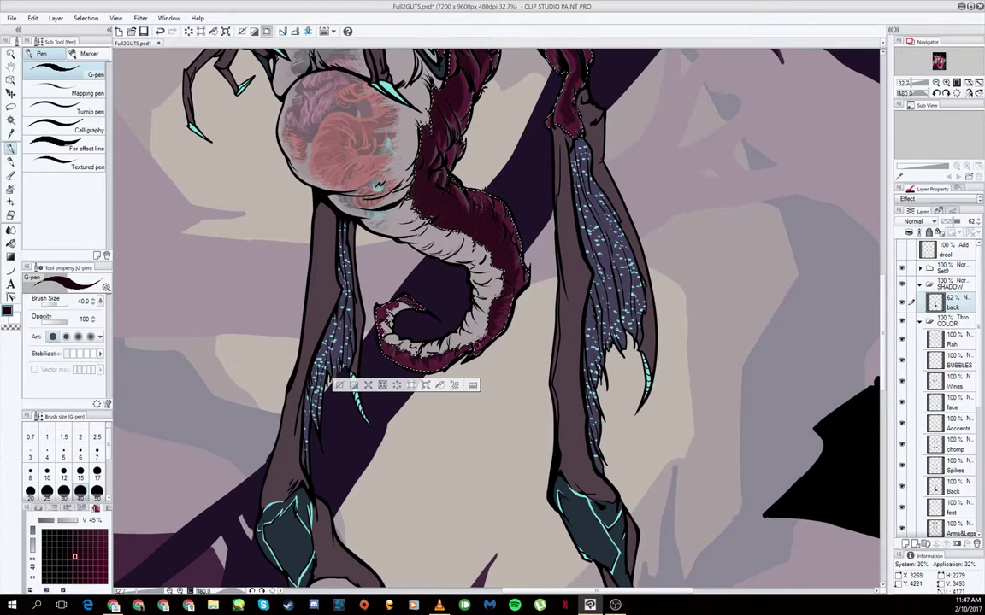
# Step: Clear the selection and add a layer named Stomach in the SHADOW folder
pyautogui.hotkey('ctrl', 'd')
pyautogui.scroll(5, 496, 316)
pyautogui.hotkey('ctrl', 'shift', 'n')
pyautogui.doubleClick(956, 307)
pyautogui.press('Return')
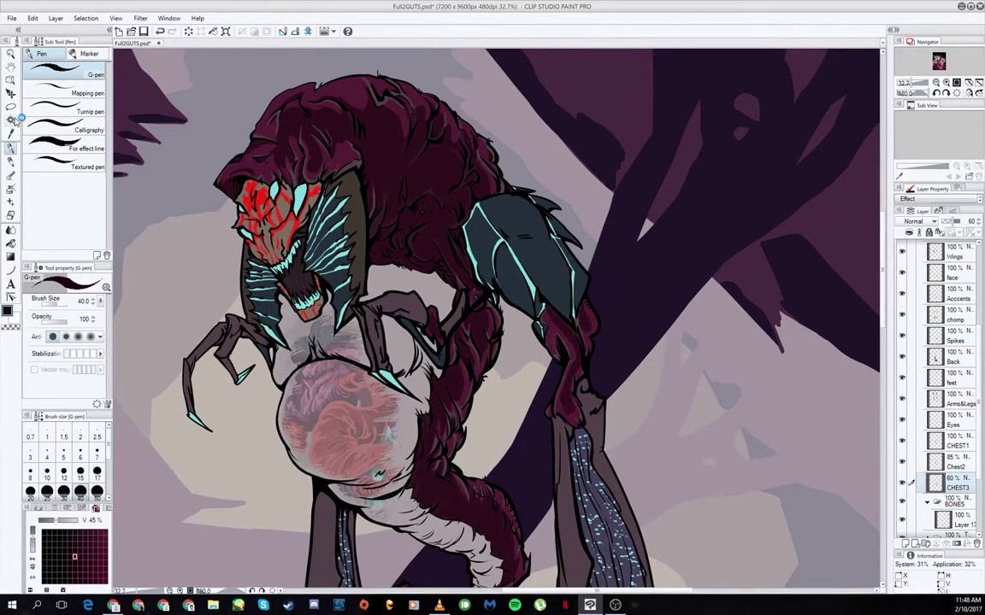
# Step: Auto-select the chest, belly and tail underside using the CHEST layers as the area for stomach shading
pyautogui.click(11, 121)
pyautogui.click(406, 431)
pyautogui.hotkey('ctrl', 'd')
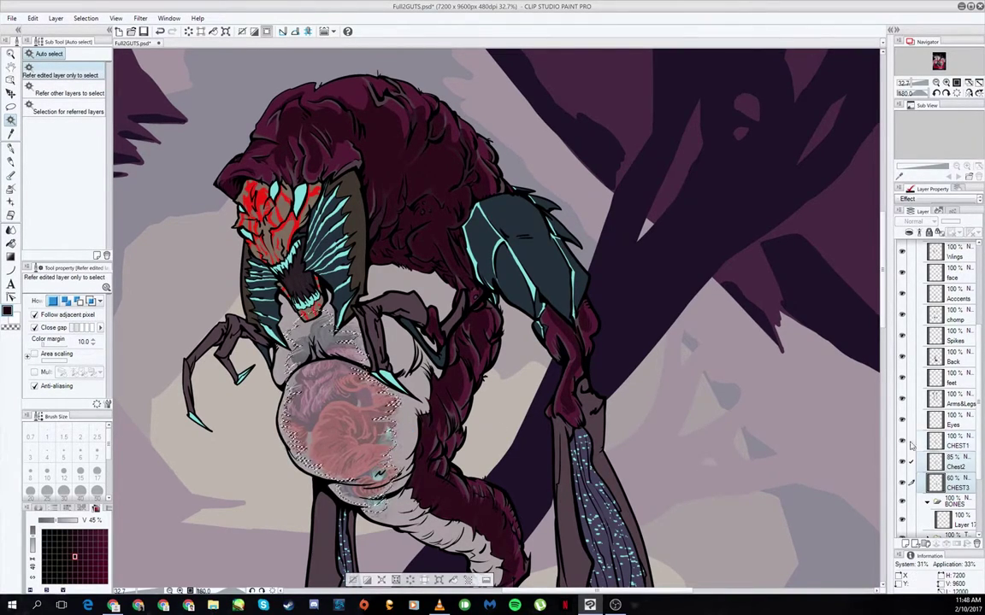
pyautogui.keyDown('ctrl'); pyautogui.keyDown('shift'); pyautogui.click(436, 295); pyautogui.keyUp('shift'); pyautogui.keyUp('ctrl')
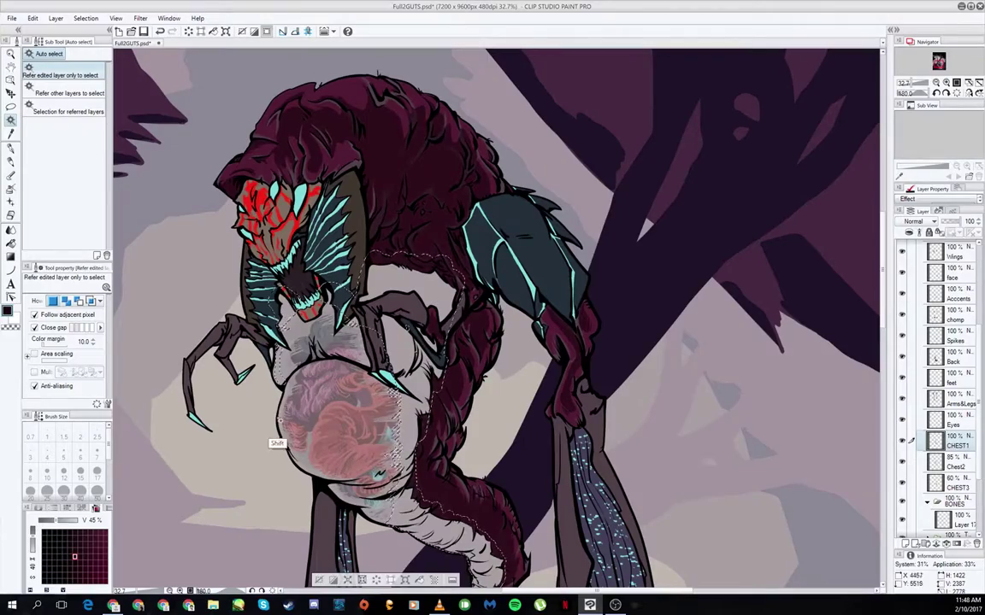
pyautogui.scroll(-3, 418, 389)
pyautogui.keyDown('ctrl'); pyautogui.keyDown('shift'); pyautogui.click(419, 389); pyautogui.keyUp('shift'); pyautogui.keyUp('ctrl')
pyautogui.keyDown('shift'); pyautogui.click(418, 389); pyautogui.keyUp('shift')
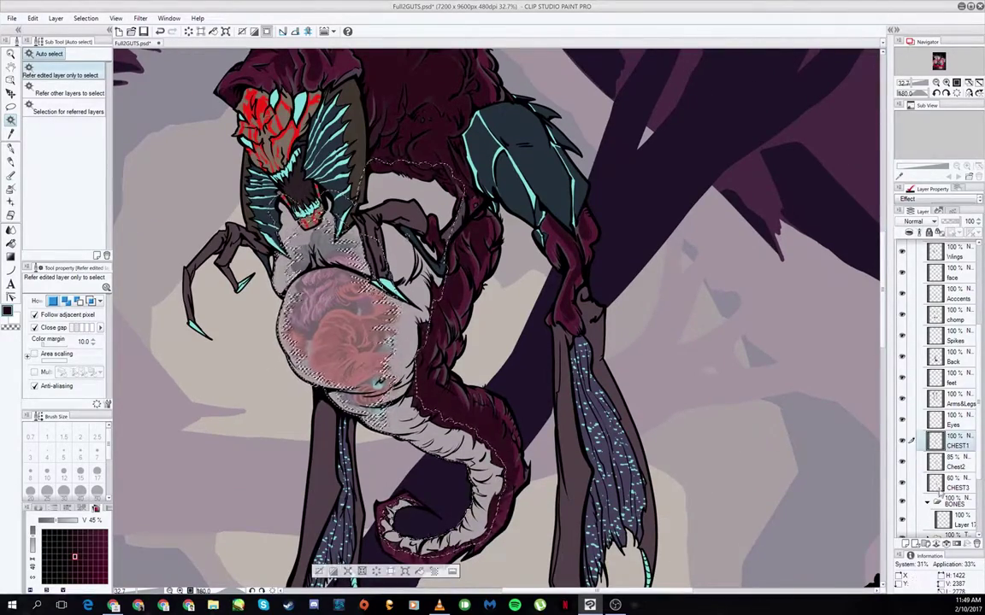
pyautogui.keyDown('ctrl'); pyautogui.keyDown('shift'); pyautogui.click(389, 342); pyautogui.keyUp('shift'); pyautogui.keyUp('ctrl')
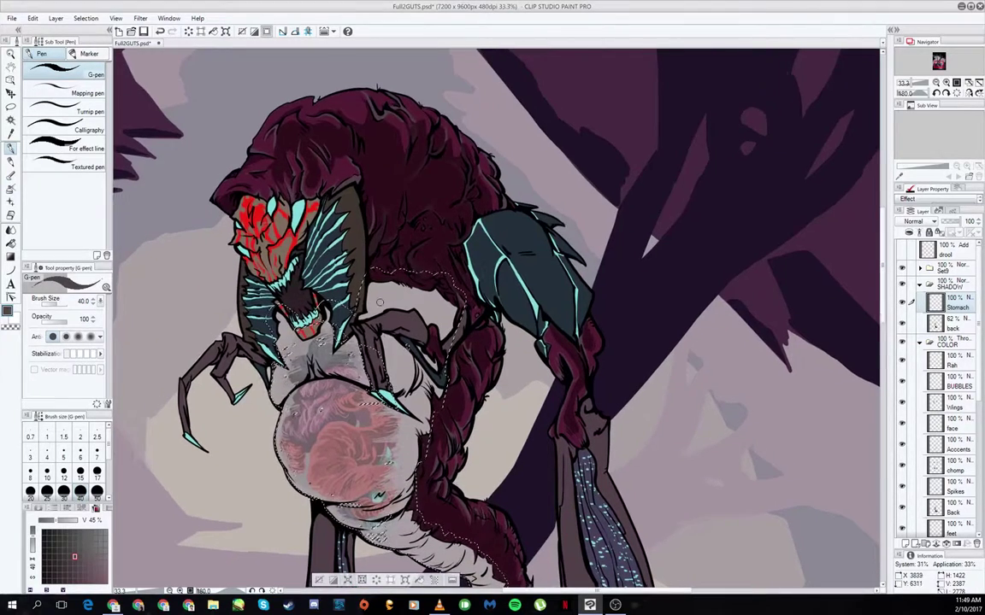
# Step: Move the Stomach layer below the back shadow layer and paint dark grey shadows on the torso behind the arm
pyautogui.hotkey('ctrl', '[')
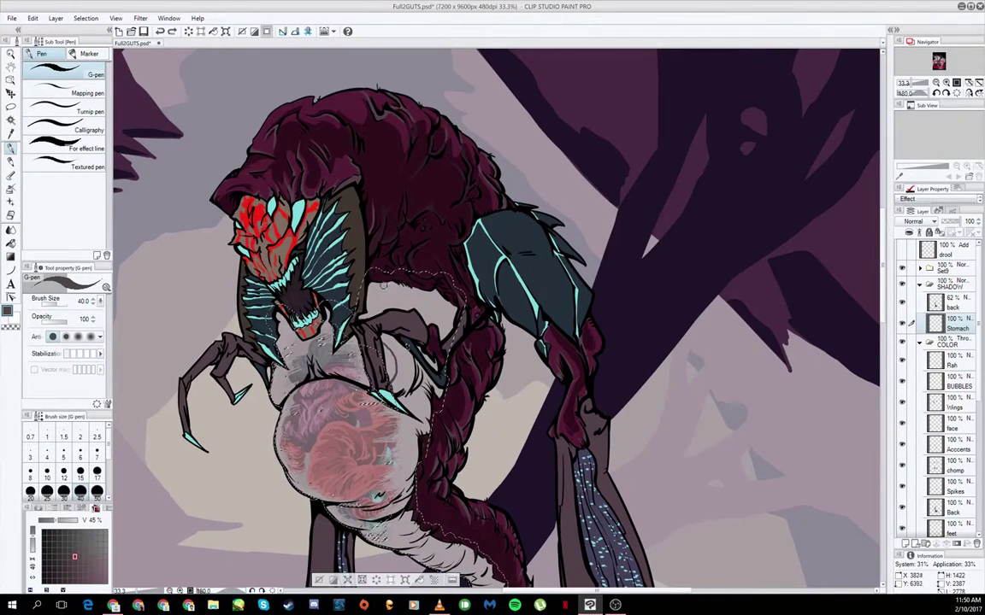
pyautogui.scroll(-1, 887, 303)
pyautogui.scroll(1, 887, 303)
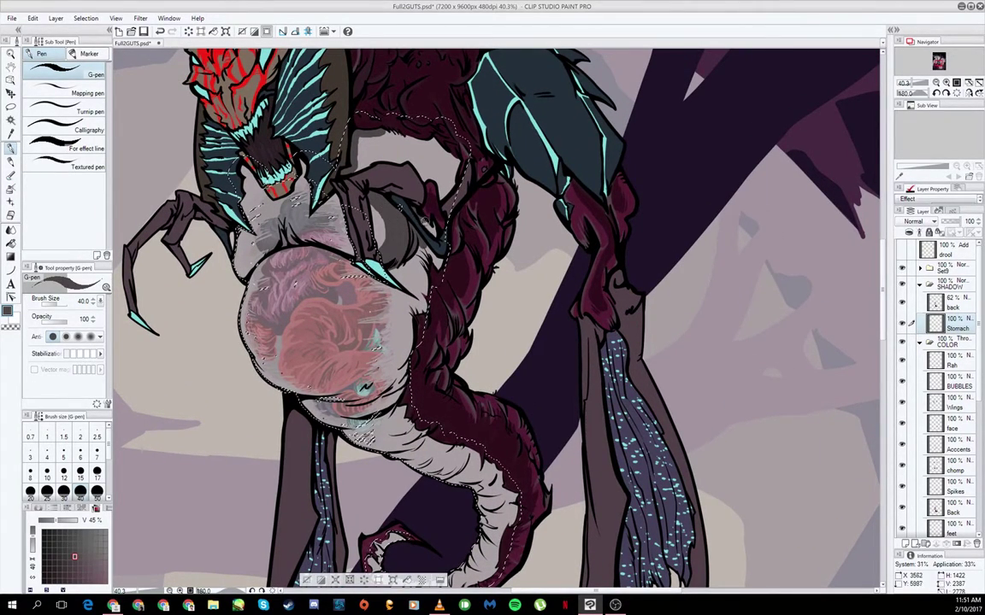
pyautogui.moveTo(404, 169)
pyautogui.mouseDown()
pyautogui.moveTo(404, 250)
pyautogui.moveTo(367, 224)
pyautogui.moveTo(389, 218)
pyautogui.moveTo(342, 214)
pyautogui.moveTo(410, 226)
pyautogui.moveTo(304, 325)
pyautogui.mouseUp()
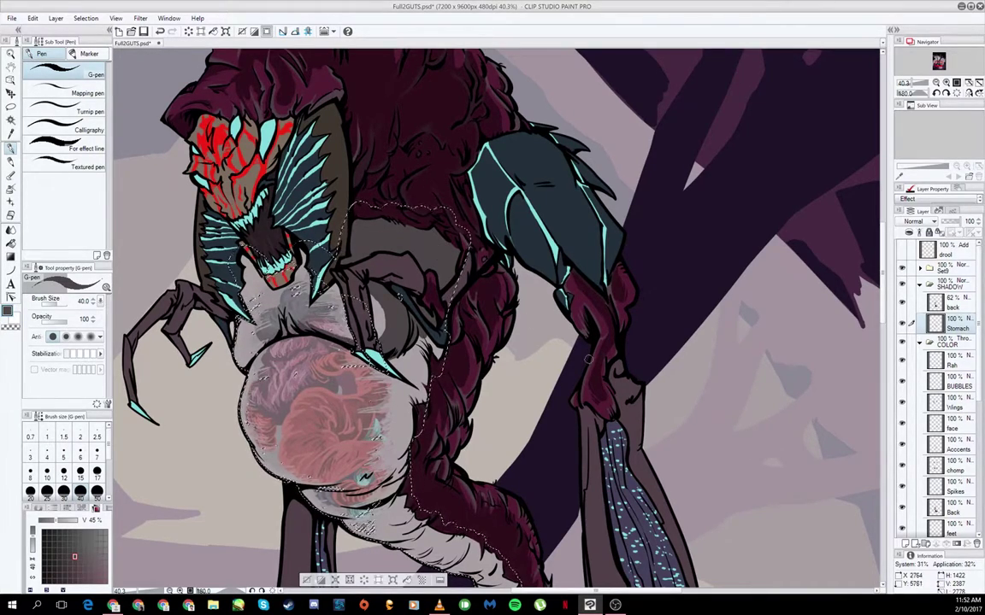
# Step: Lower the Stomach layer's opacity to 65% and shade around the edges of the chest and round belly
pyautogui.scroll(-2, 495, 316)
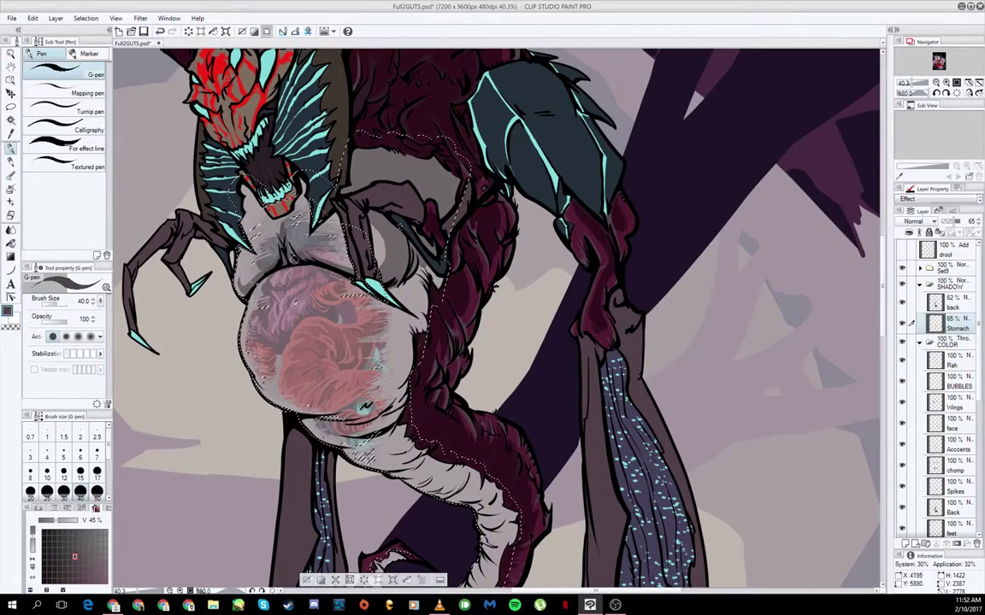
pyautogui.scroll(-3, 496, 316)
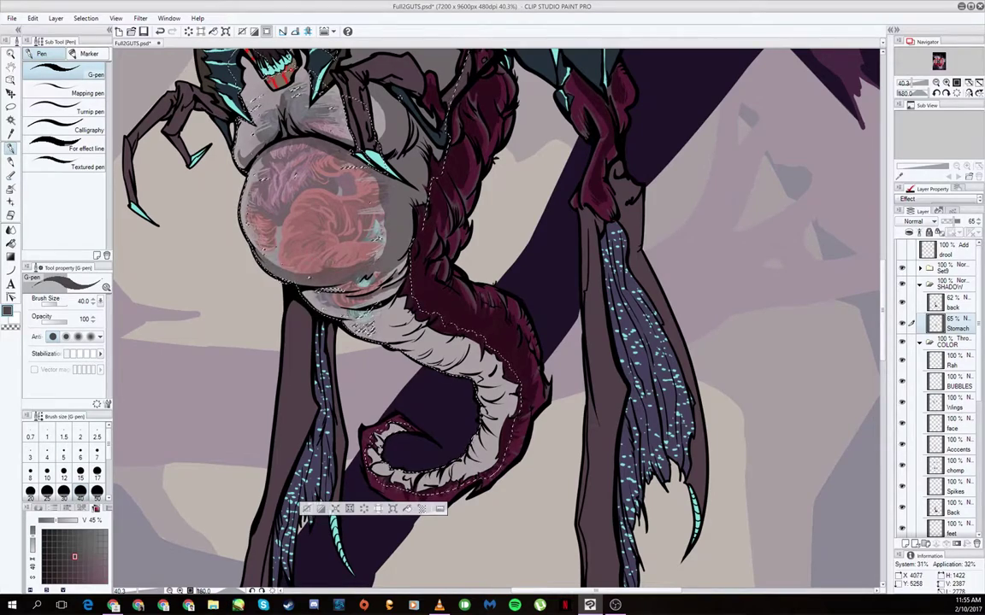
# Step: Paint further grey shadows on the Stomach layer beneath the round belly, along its outer edge and below the chest
pyautogui.moveTo(338, 295); pyautogui.dragTo(324, 303)
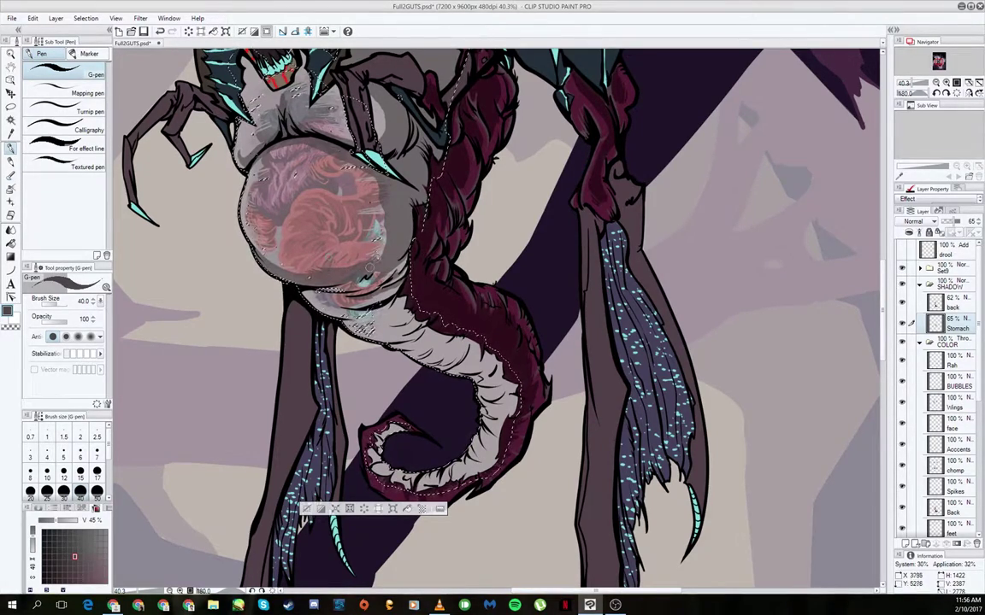
pyautogui.moveTo(230, 224); pyautogui.dragTo(250, 247)
pyautogui.moveTo(310, 149); pyautogui.dragTo(347, 158)
pyautogui.moveTo(318, 291); pyautogui.dragTo(360, 315)
pyautogui.moveTo(338, 162); pyautogui.dragTo(350, 221)
# Step: Clear the selection and shade the folds of the tail's pale underside from the curled tip up to the belly
pyautogui.scroll(-2, 496, 238)
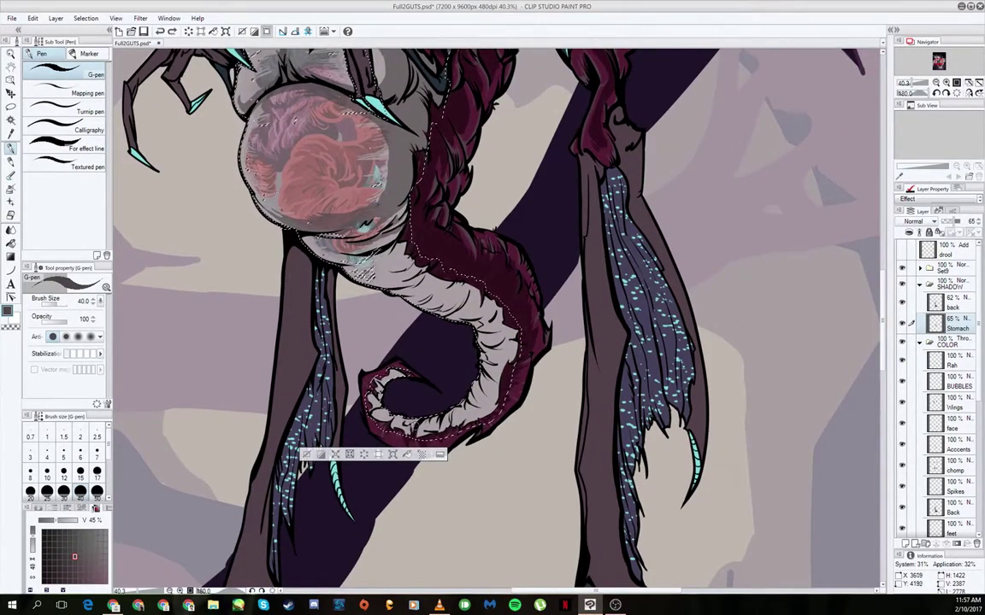
pyautogui.scroll(3, 531, 235)
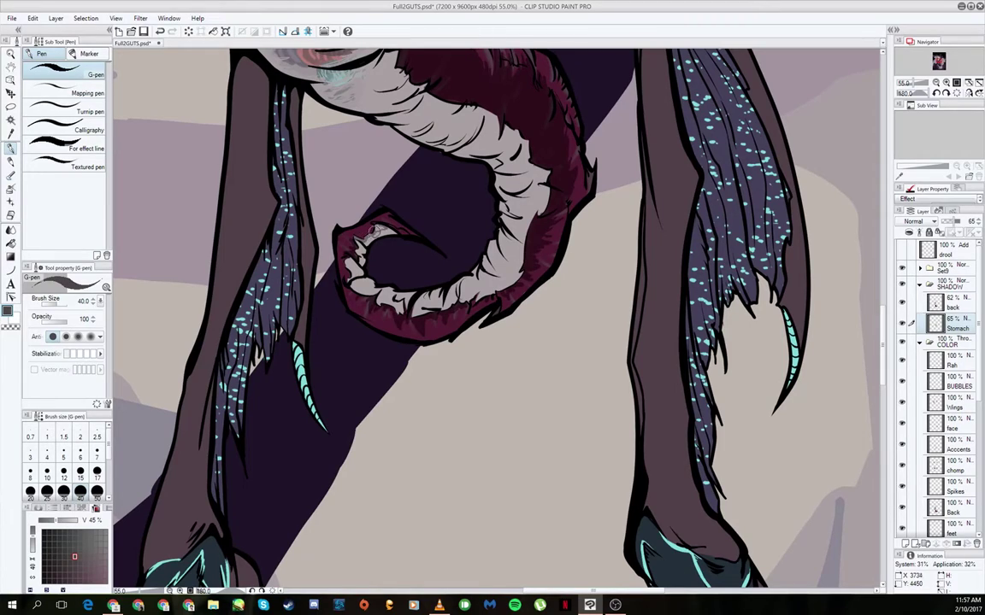
pyautogui.moveTo(359, 256)
pyautogui.mouseDown()
pyautogui.moveTo(348, 278)
pyautogui.moveTo(348, 261)
pyautogui.moveTo(399, 299)
pyautogui.moveTo(381, 277)
pyautogui.moveTo(410, 265)
pyautogui.mouseUp()
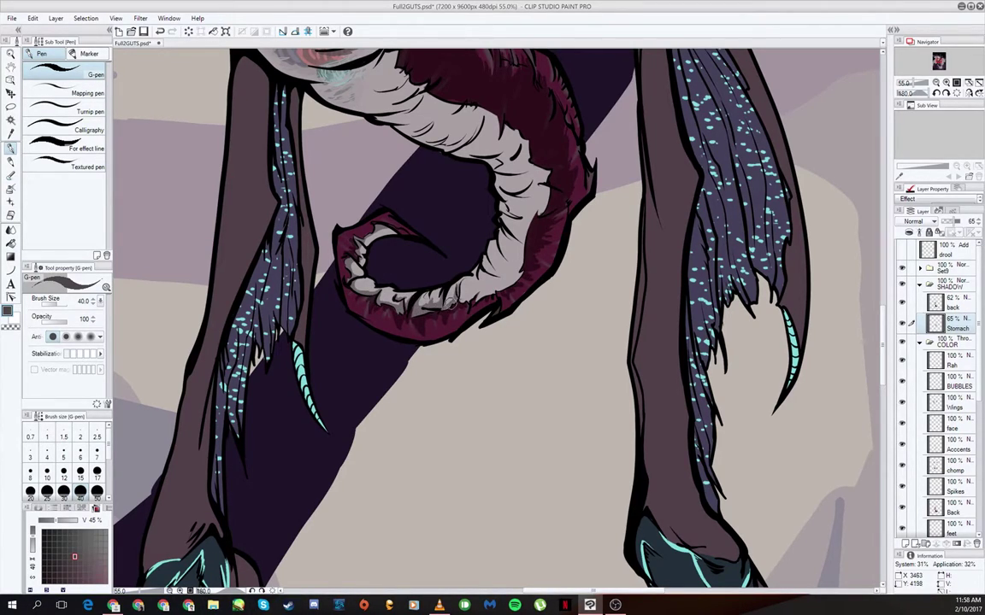
pyautogui.moveTo(462, 289)
pyautogui.mouseDown()
pyautogui.moveTo(475, 282)
pyautogui.moveTo(492, 292)
pyautogui.moveTo(440, 256)
pyautogui.moveTo(469, 296)
pyautogui.mouseUp()
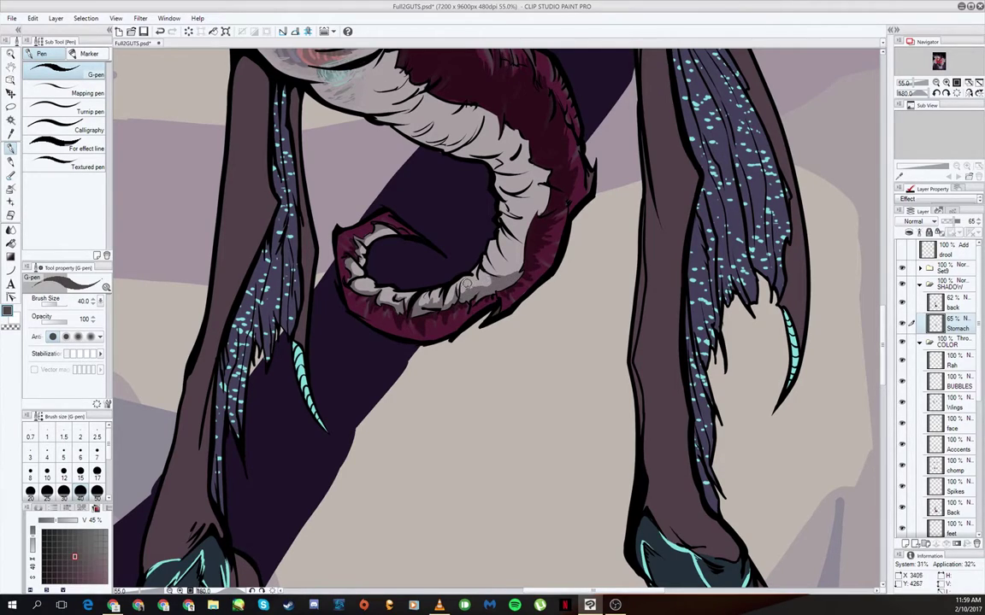
pyautogui.moveTo(518, 231)
pyautogui.mouseDown()
pyautogui.moveTo(496, 270)
pyautogui.moveTo(515, 250)
pyautogui.moveTo(514, 271)
pyautogui.moveTo(495, 229)
pyautogui.moveTo(544, 241)
pyautogui.moveTo(516, 217)
pyautogui.moveTo(533, 207)
pyautogui.moveTo(521, 245)
pyautogui.moveTo(542, 201)
pyautogui.moveTo(506, 174)
pyautogui.moveTo(548, 174)
pyautogui.mouseUp()
pyautogui.scroll(3, 874, 327)
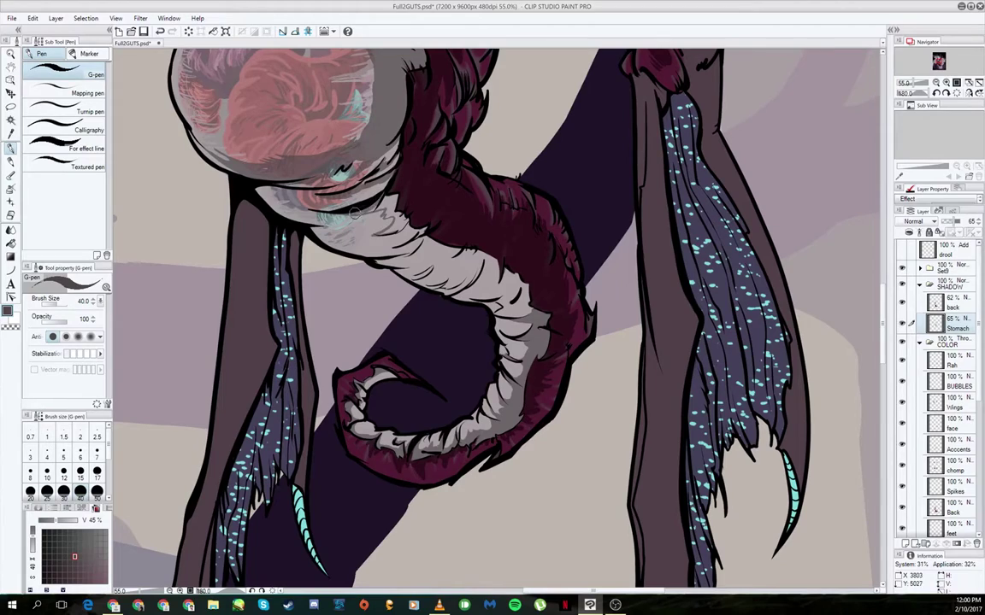
pyautogui.moveTo(406, 232)
pyautogui.mouseDown()
pyautogui.moveTo(400, 245)
pyautogui.moveTo(424, 232)
pyautogui.moveTo(399, 240)
pyautogui.moveTo(376, 216)
pyautogui.moveTo(475, 256)
pyautogui.moveTo(438, 230)
pyautogui.moveTo(444, 265)
pyautogui.moveTo(470, 282)
pyautogui.moveTo(447, 233)
pyautogui.moveTo(462, 272)
pyautogui.mouseUp()
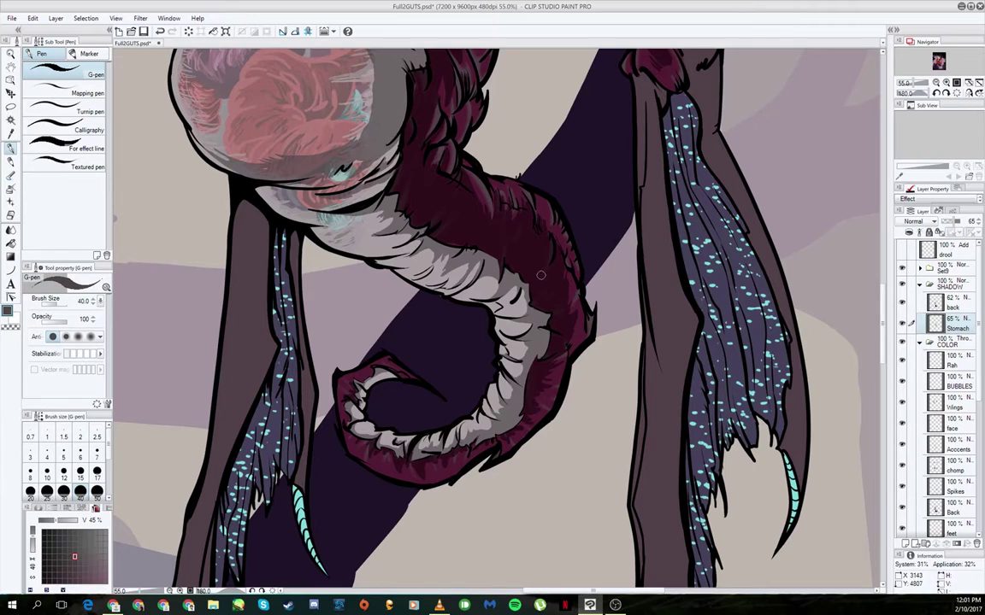
# Step: Activate the back shadow layer and paint darker shadows among the folds of the creature's upper back and shoulder
pyautogui.moveTo(540, 275); pyautogui.dragTo(480, 598)
pyautogui.scroll(-2, 468, 306)
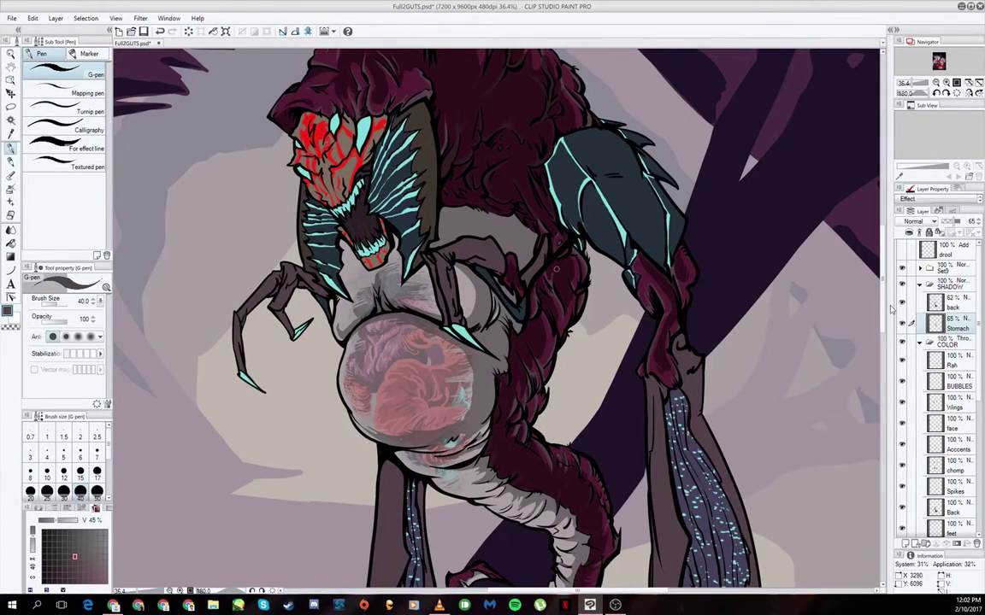
pyautogui.scroll(2, 556, 268)
pyautogui.hotkey('alt', ']')
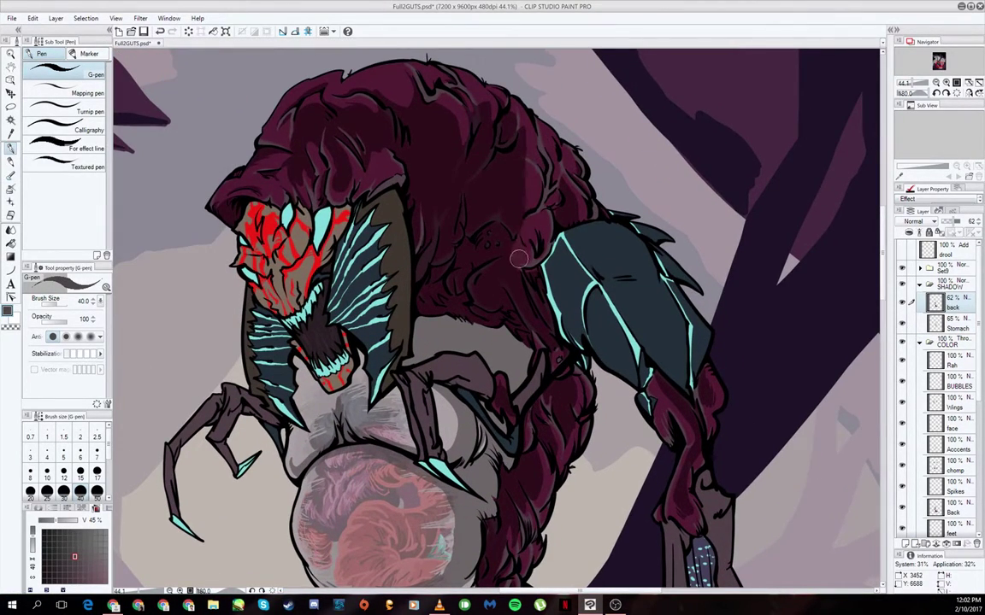
pyautogui.moveTo(474, 198); pyautogui.dragTo(461, 245)
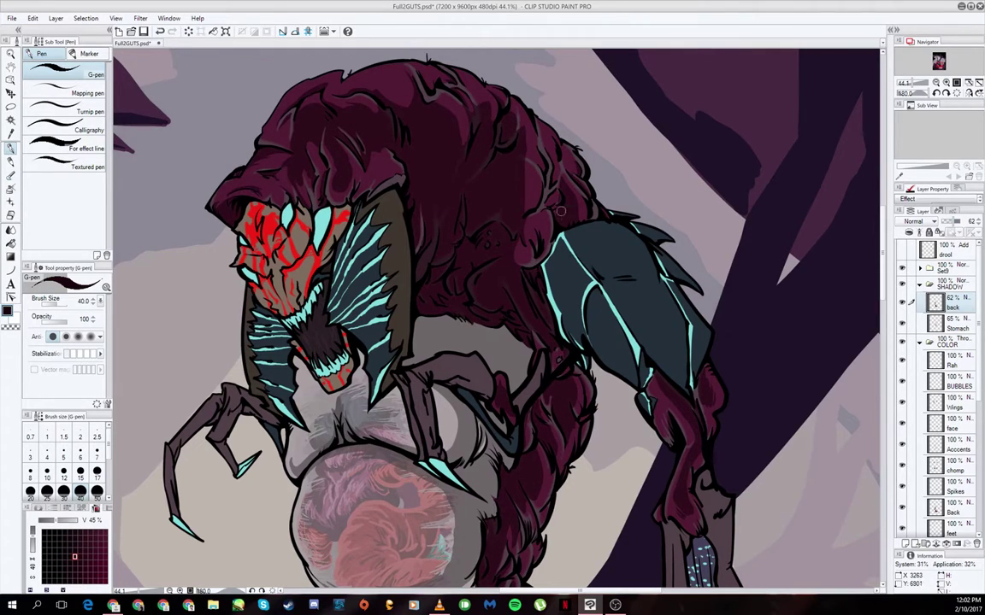
pyautogui.moveTo(527, 110); pyautogui.dragTo(518, 132)
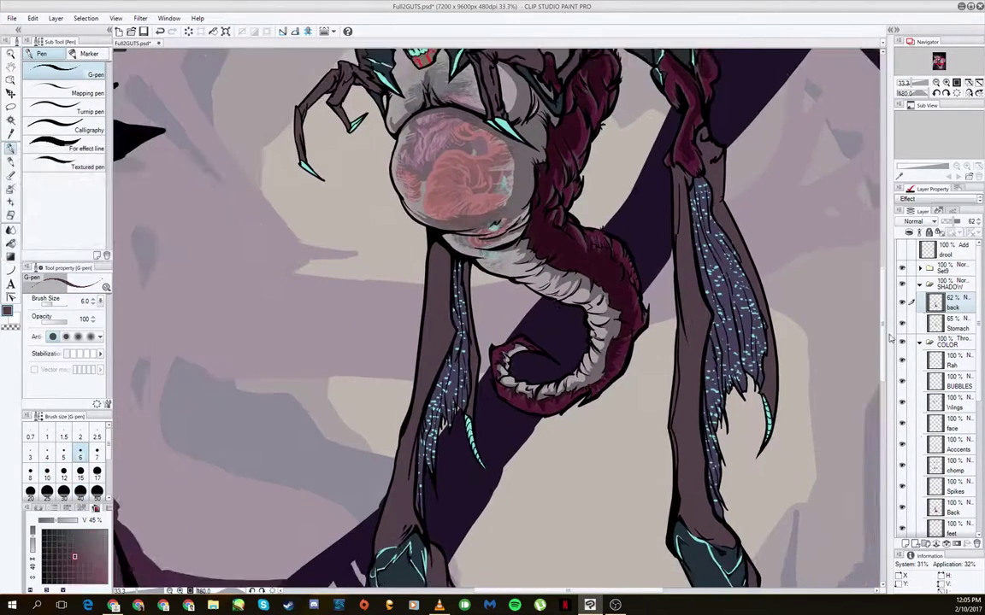
# Step: Add a layer named legs at the top of the SHADOW folder
pyautogui.hotkey('ctrl', 'shift', 'n')
pyautogui.doubleClick(956, 307)
pyautogui.press('Return')
# Step: Auto-select the leg areas from the Arms&Legs colour layer, then make the legs shadow layer active again
pyautogui.scroll(-3, 941, 384)
pyautogui.click(956, 447)
pyautogui.press('w')
pyautogui.click(880, 383)
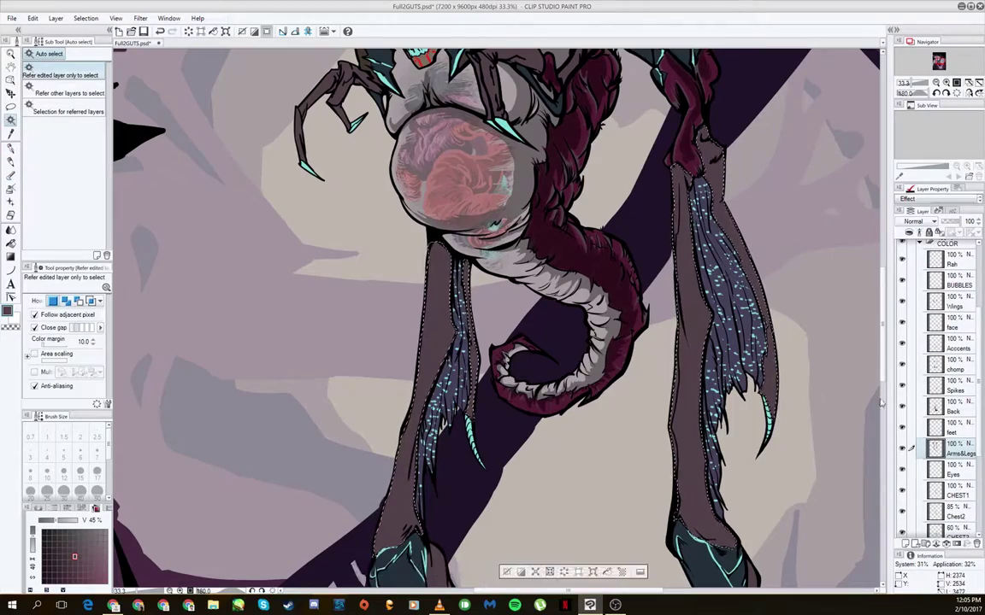
pyautogui.scroll(-5, 598, 342)
pyautogui.scroll(5, 599, 342)
pyautogui.rightClick(397, 374)
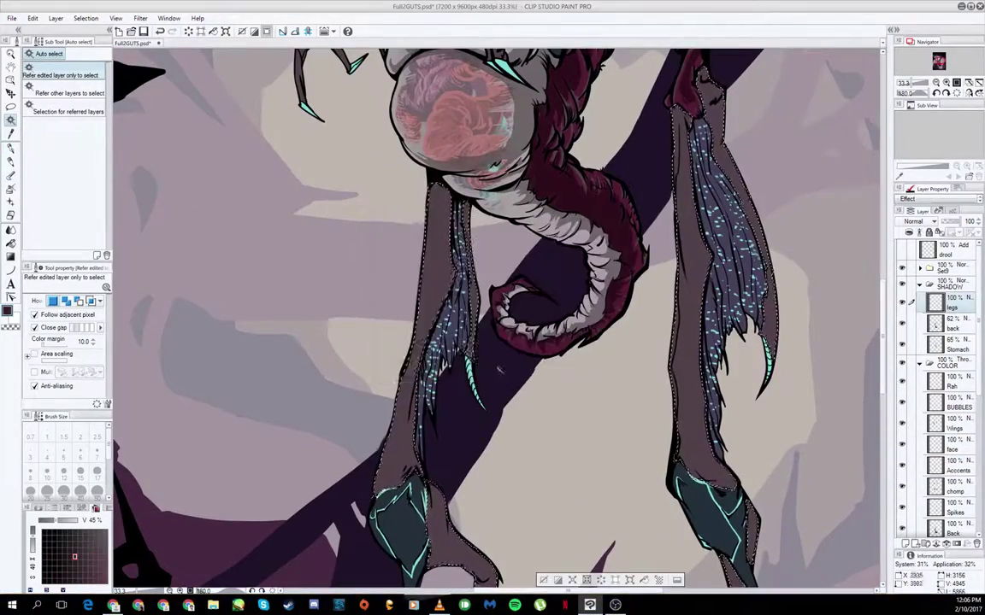
# Step: Paint dark shadows along the upper part of the leg beneath the belly with the G-pen at size 50
pyautogui.hscroll(5, 397, 374)
pyautogui.press('p')
pyautogui.moveTo(260, 167); pyautogui.dragTo(248, 295)
pyautogui.moveTo(282, 205); pyautogui.dragTo(241, 316)
pyautogui.moveTo(256, 171); pyautogui.dragTo(243, 300)
pyautogui.moveTo(256, 226); pyautogui.dragTo(283, 253)
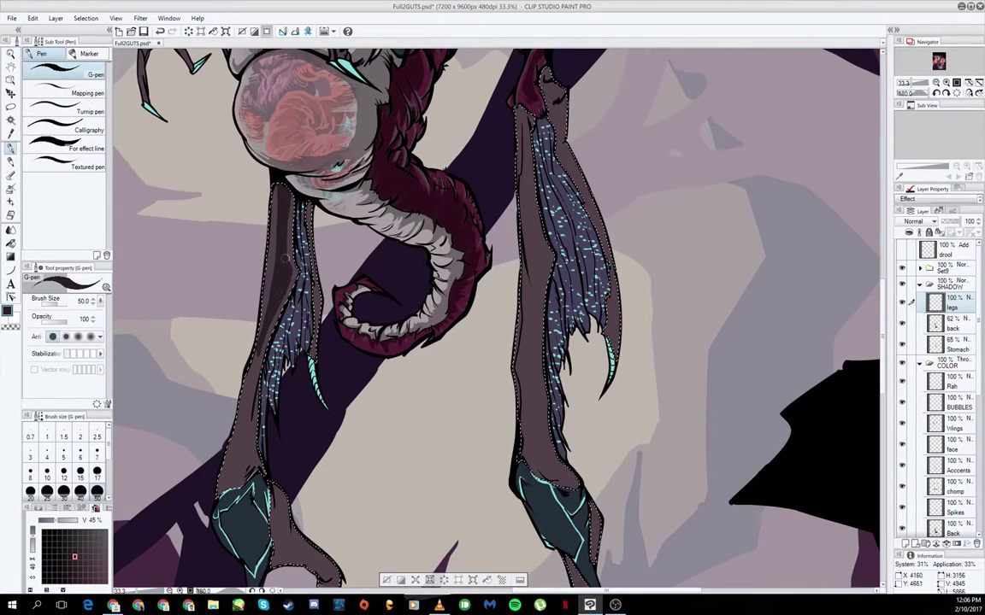
# Step: Set the legs layer's opacity to 65% and continue the shadows down both upper legs to the knee plates
pyautogui.scroll(-3, 282, 252)
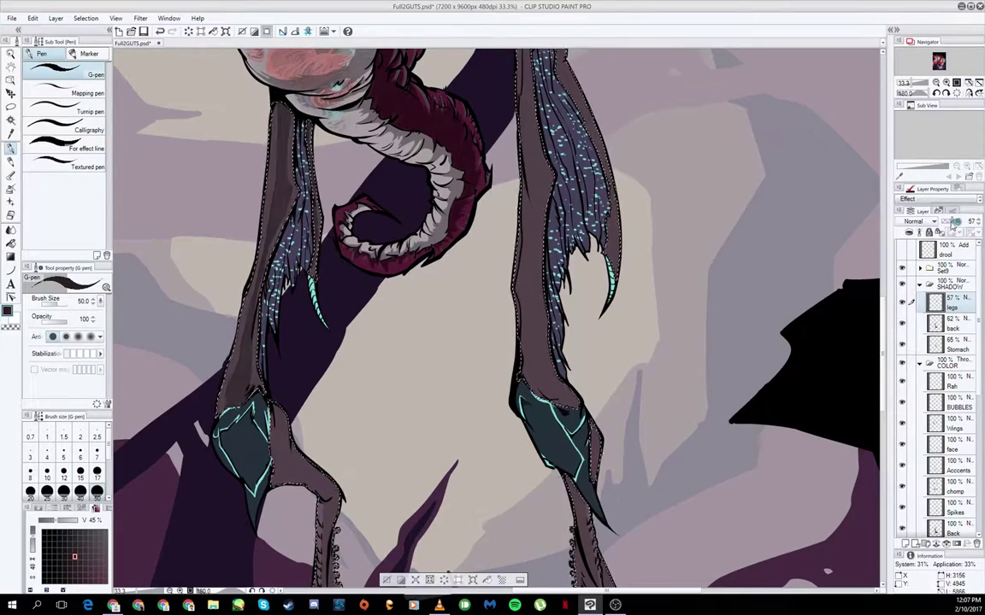
pyautogui.scroll(3, 411, 296)
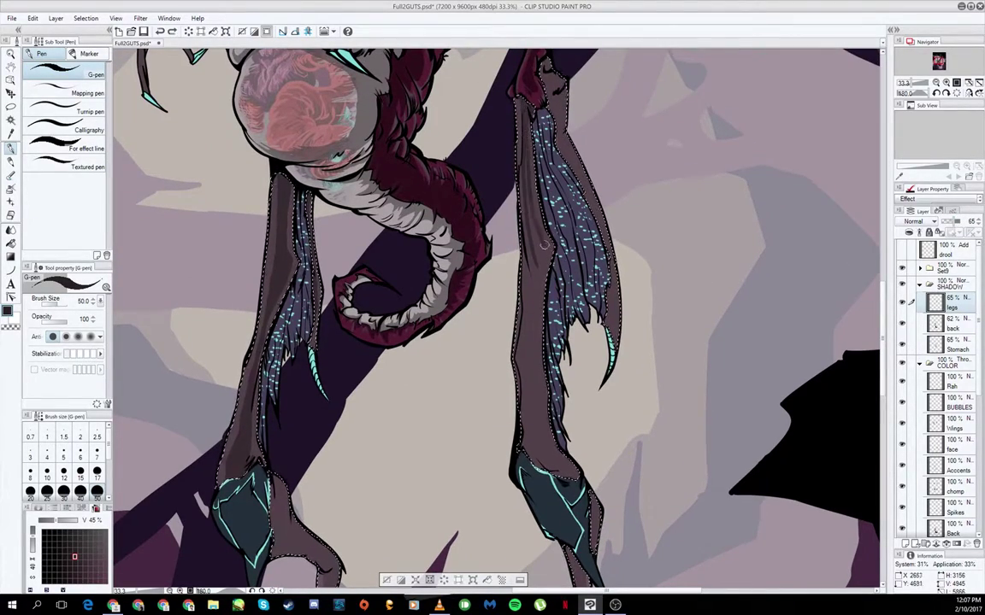
pyautogui.scroll(-5, 538, 256)
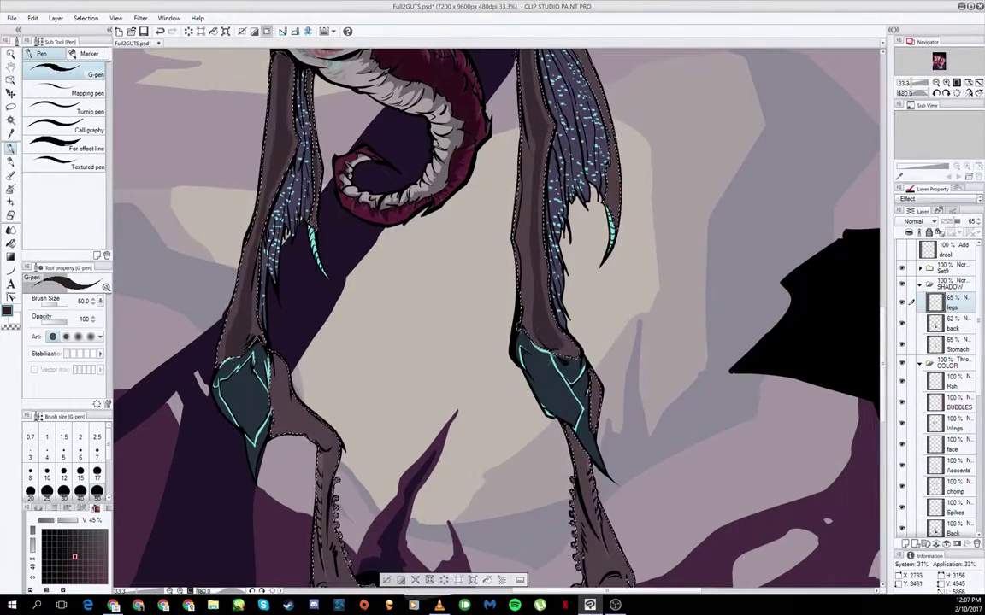
pyautogui.moveTo(564, 351); pyautogui.dragTo(423, 509)
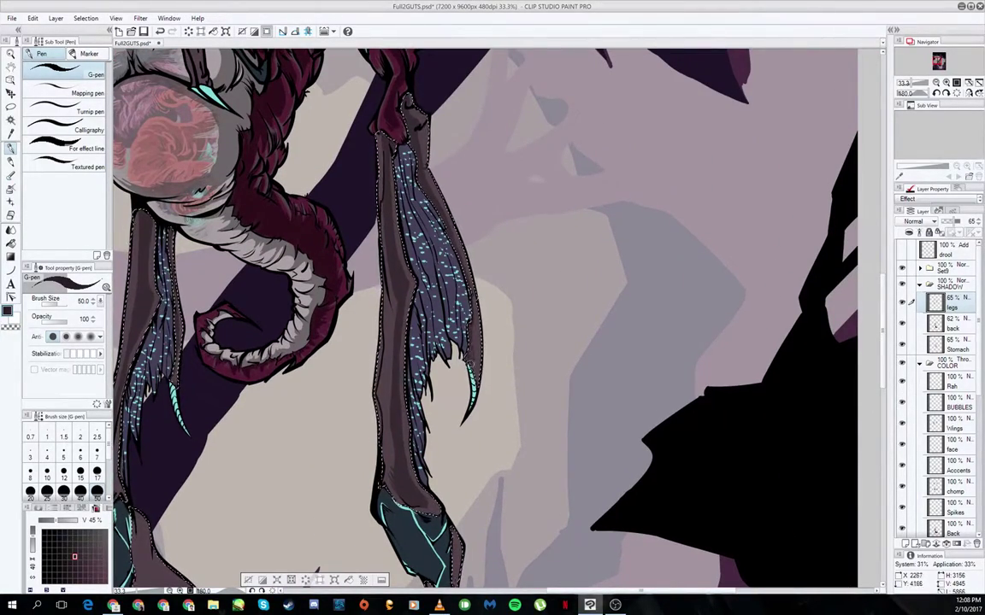
# Step: Shade the shin, ankle and clawed toes of the leg below the armoured shoulder, enlarging the G-pen to size 120
pyautogui.scroll(-10, 483, 316)
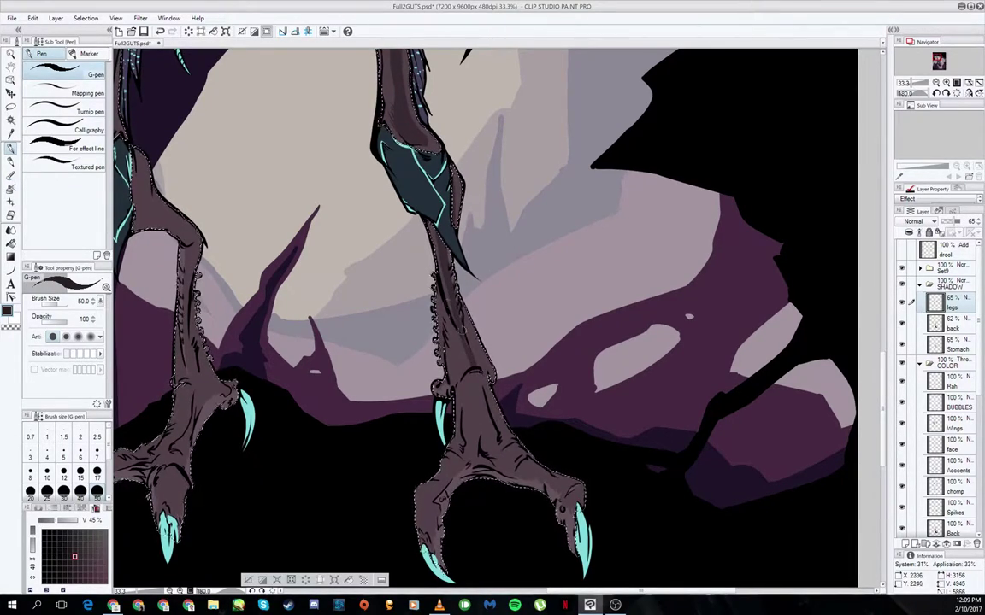
pyautogui.scroll(-3, 450, 337)
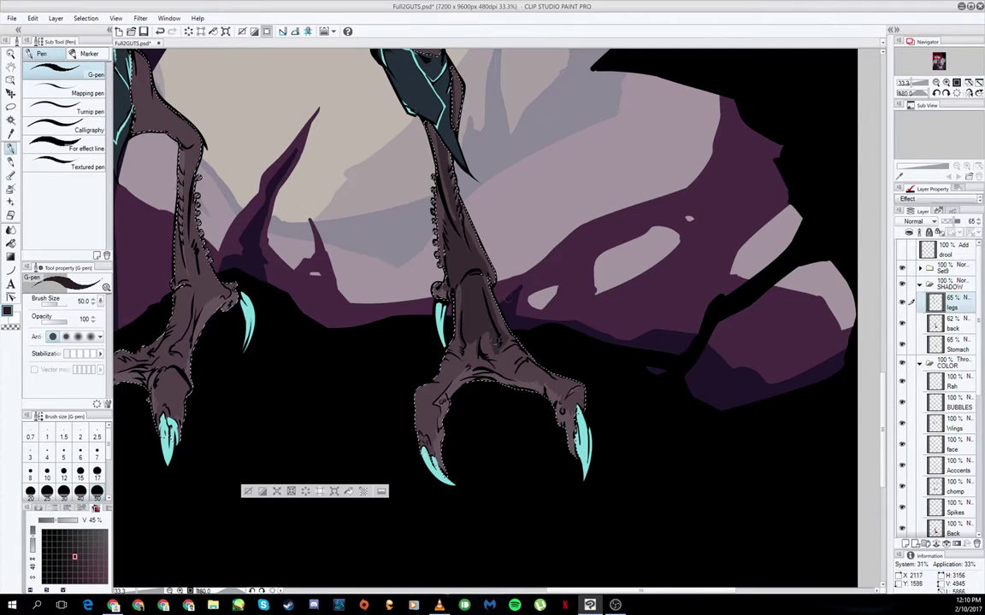
pyautogui.scroll(2, 477, 332)
pyautogui.scroll(2, 477, 332)
pyautogui.press(']')
pyautogui.press(']')
pyautogui.press(']')
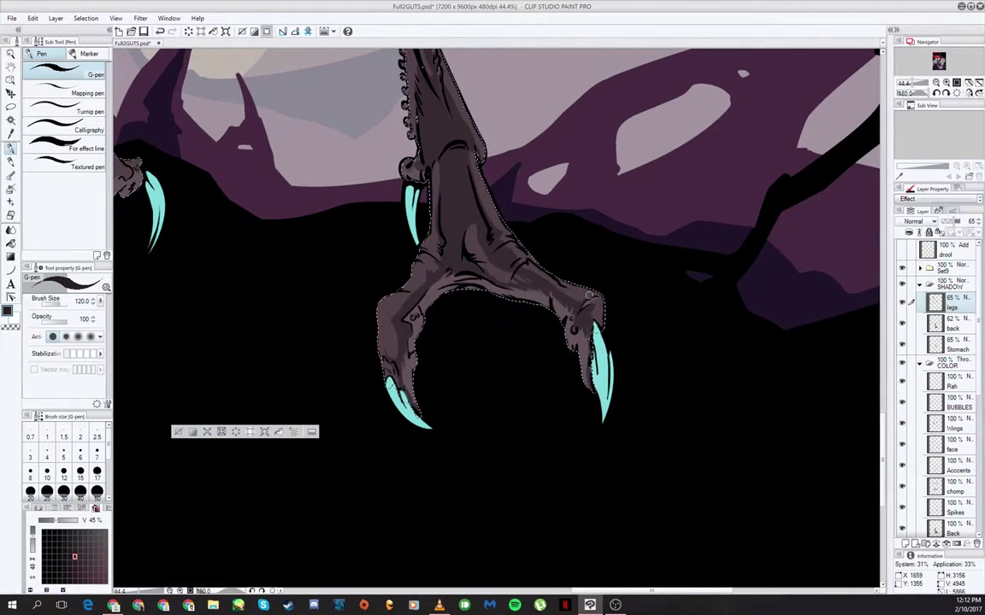
# Step: Shade the other leg's lower half from the knee plate to the clawed foot, and save the file
pyautogui.moveTo(481, 419); pyautogui.dragTo(883, 432)
pyautogui.scroll(5, 453, 253)
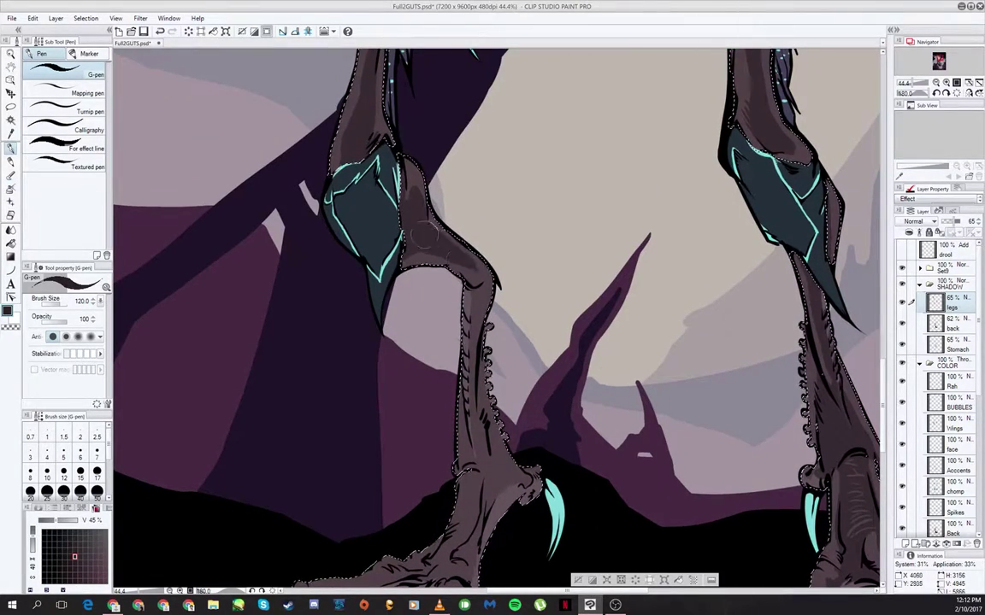
pyautogui.scroll(-2, 453, 253)
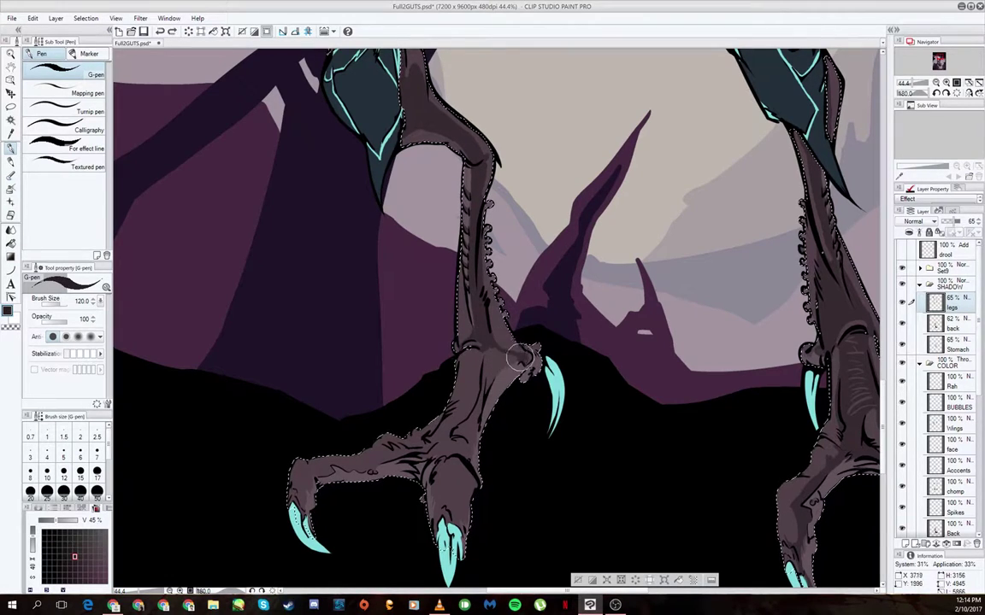
pyautogui.scroll(-2, 484, 340)
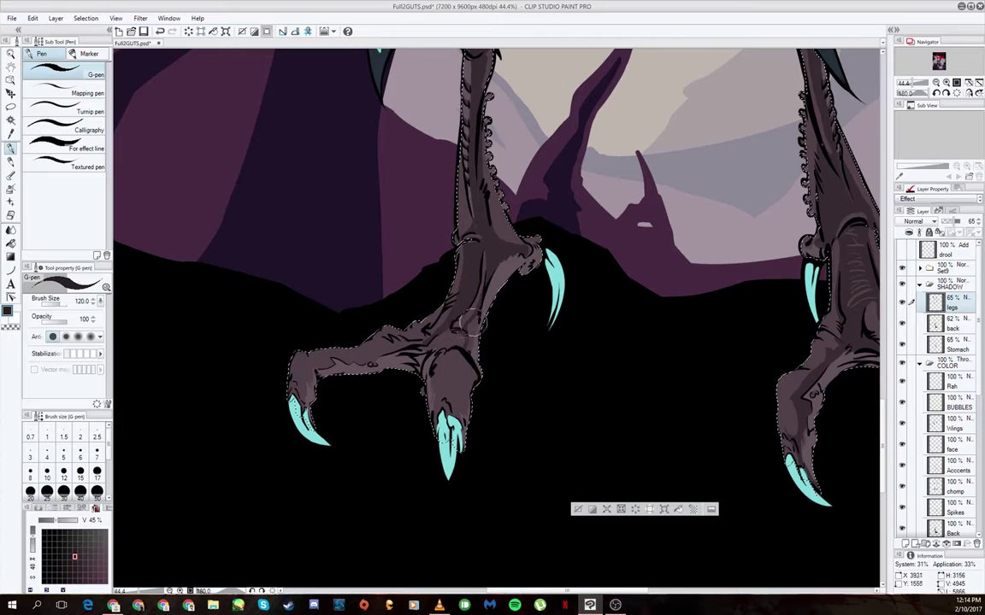
pyautogui.moveTo(451, 368); pyautogui.dragTo(438, 393)
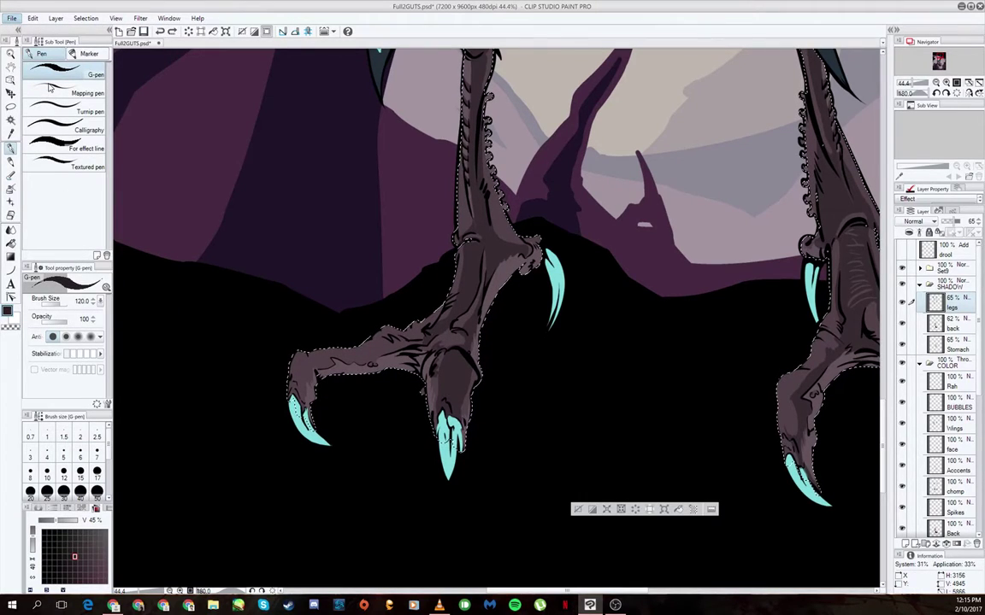
pyautogui.hotkey('ctrl', 's')
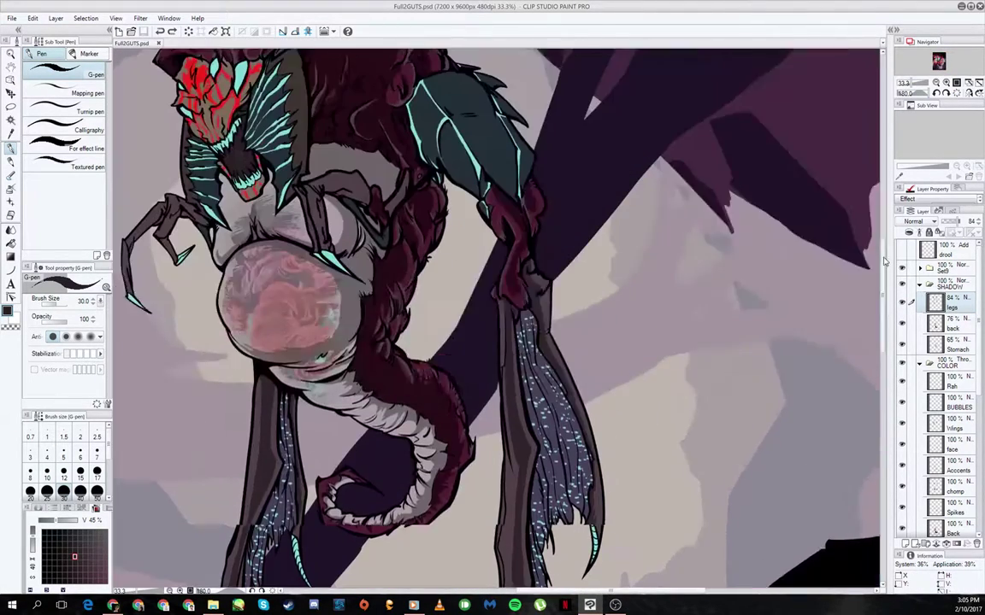
# Step: Add a layer named Bones above the legs layer in the SHADOW folder
pyautogui.click(913, 538)
pyautogui.doubleClick(955, 307)
pyautogui.write('Bones')
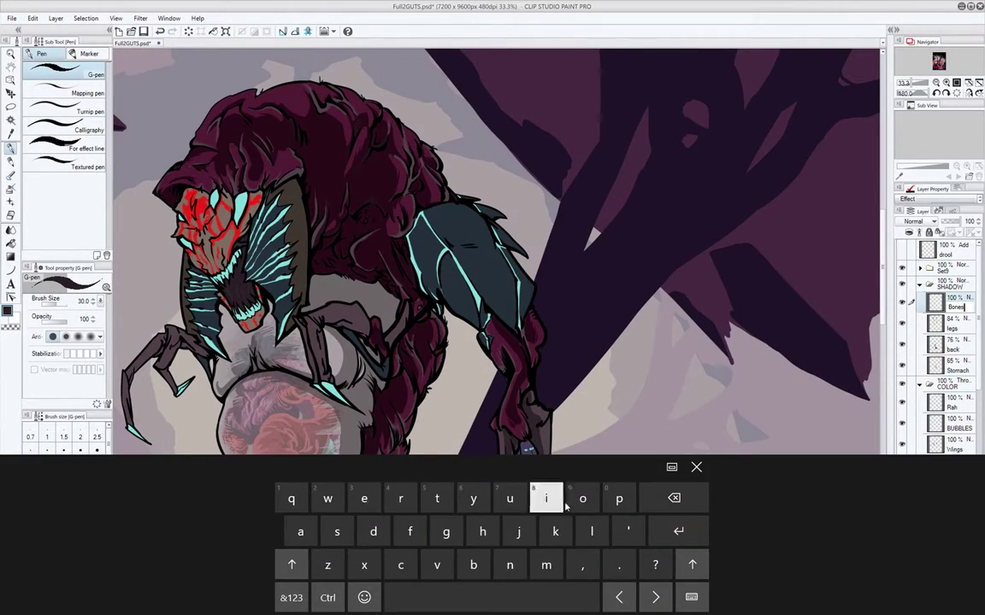
pyautogui.press('Return')
# Step: Select the dark teal bone plates as the painting area and set the Bones layer's opacity to 68%
pyautogui.scroll(1, 448, 373)
pyautogui.scroll(-3, 947, 342)
pyautogui.keyDown('ctrl'); pyautogui.click(935, 387); pyautogui.keyUp('ctrl')
pyautogui.press('w')
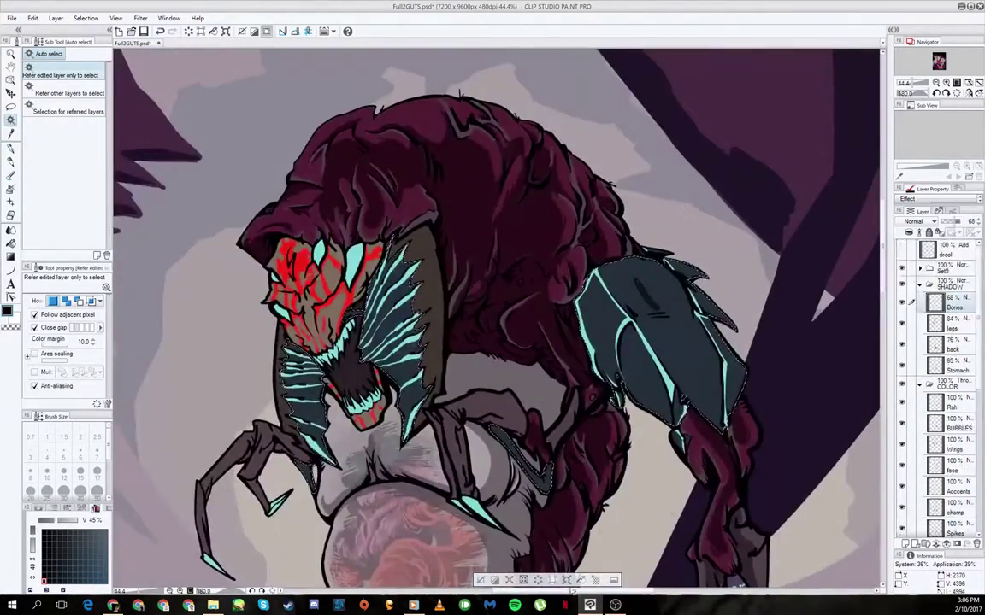
# Step: Paint black shadows on the shoulder, jaw and arm plates with a size 30 G-pen, and move the Rah layer above Bones in the SHADOW folder
pyautogui.press('p')
pyautogui.moveTo(630, 291); pyautogui.dragTo(315, 291)
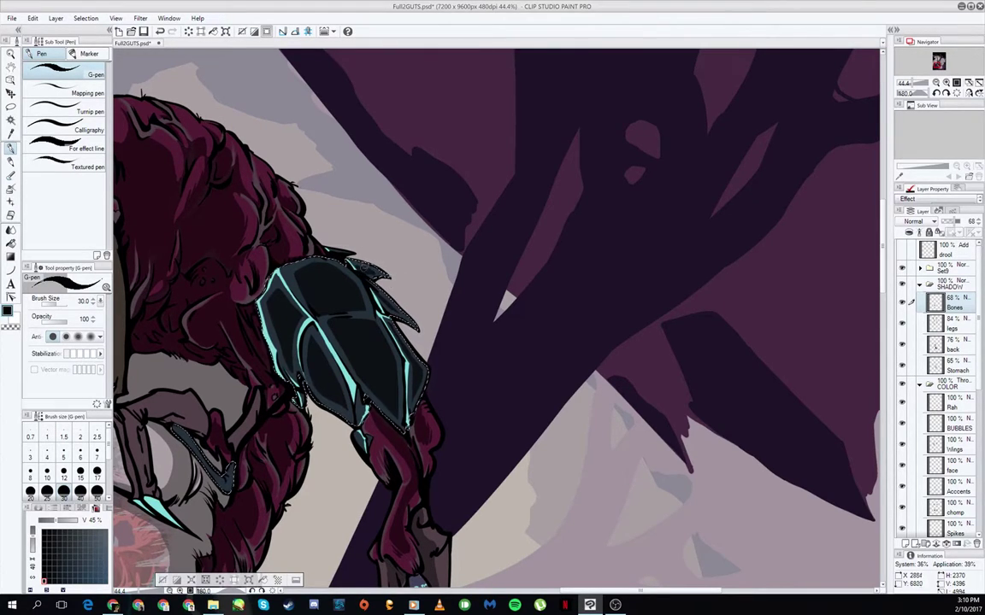
pyautogui.moveTo(368, 261); pyautogui.dragTo(740, 261)
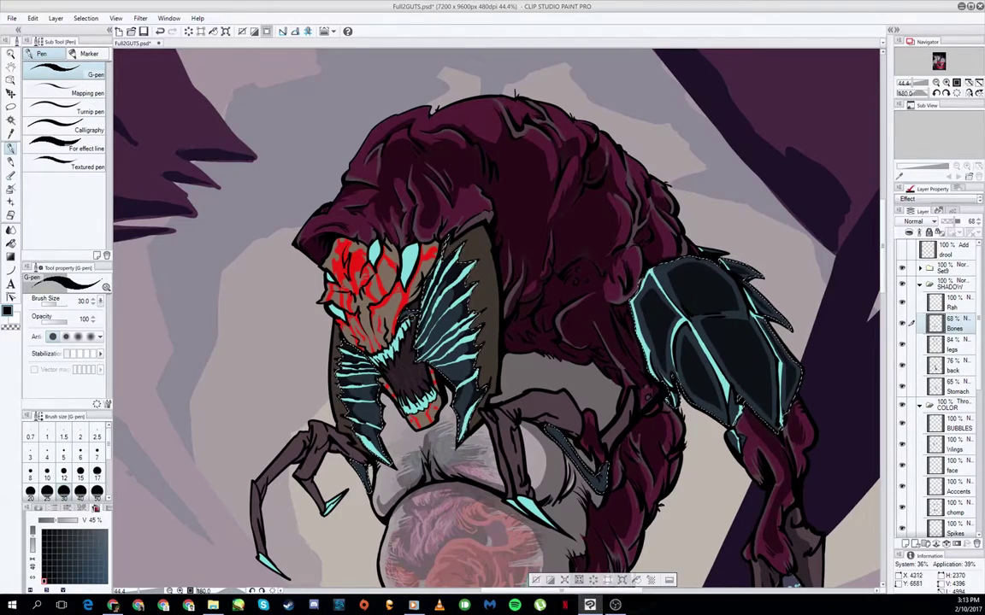
pyautogui.hscroll(2, 496, 316)
pyautogui.hscroll(8, 496, 316)
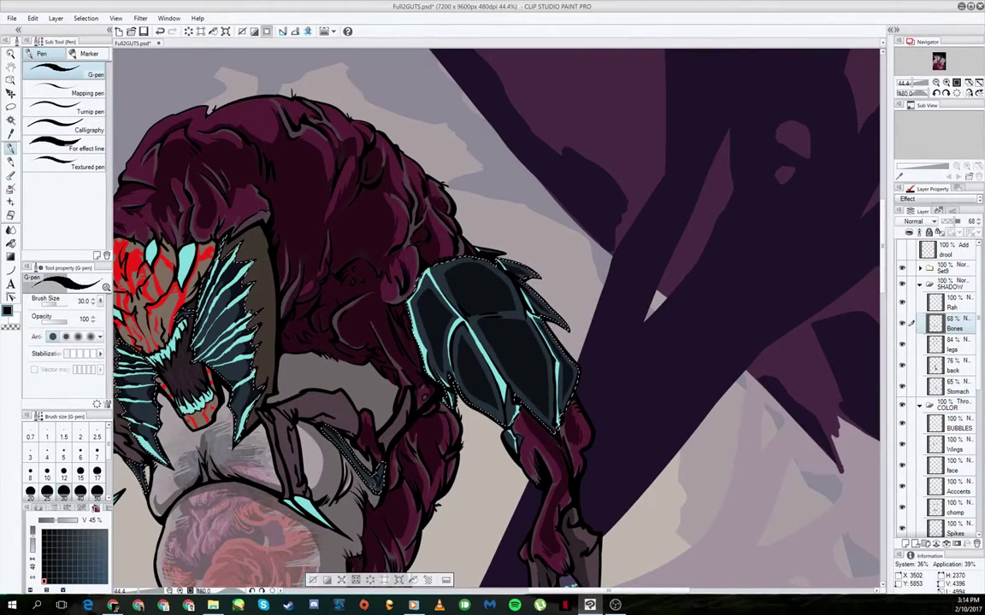
# Step: Paint black shadows on the teal knee plates of both legs on the Bones layer, clear the selection and save the file
pyautogui.scroll(-10, 496, 316)
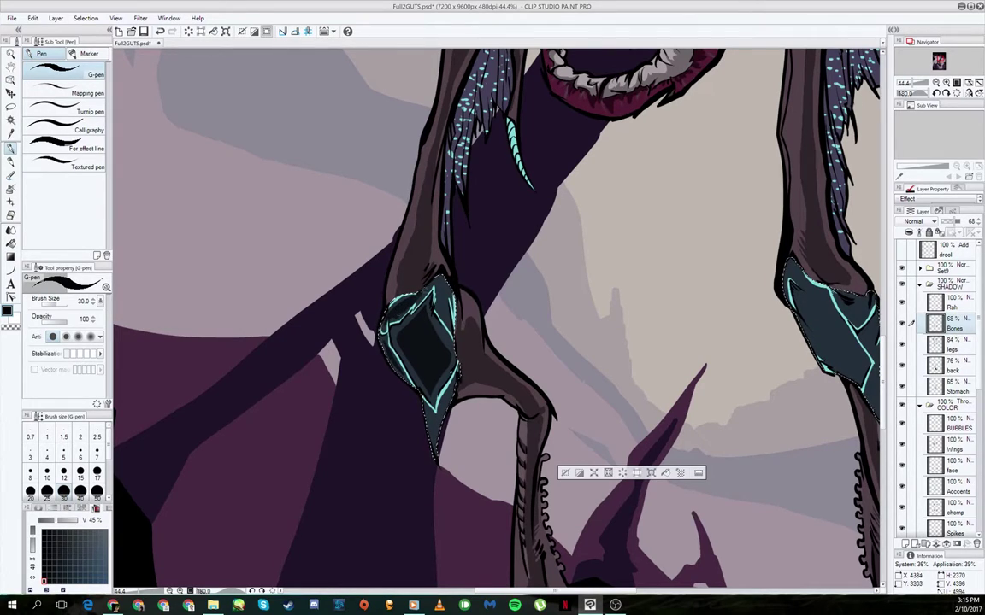
pyautogui.moveTo(398, 304); pyautogui.dragTo(379, 336)
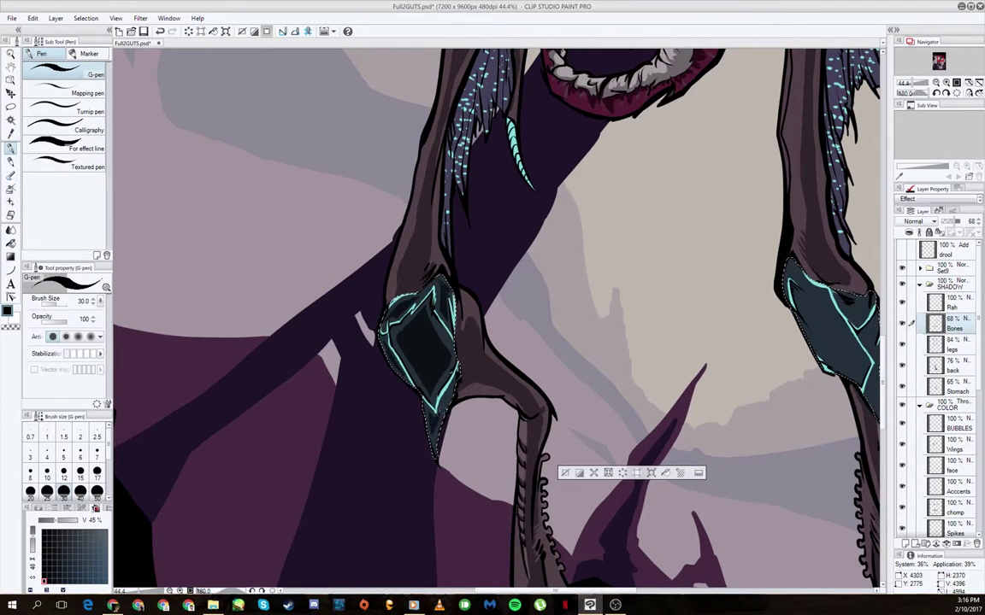
pyautogui.hscroll(5, 435, 450)
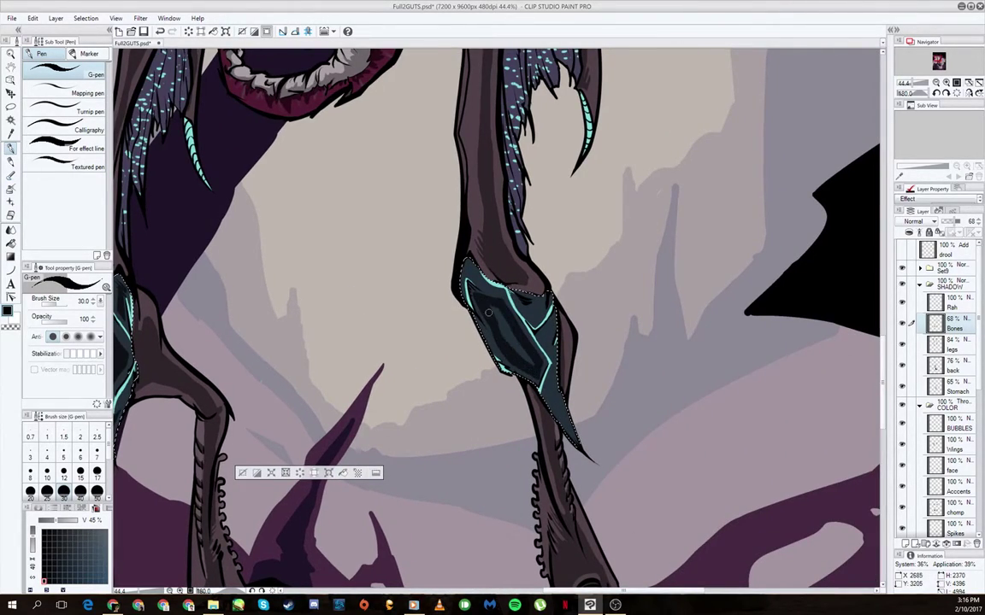
pyautogui.moveTo(462, 280); pyautogui.dragTo(509, 376)
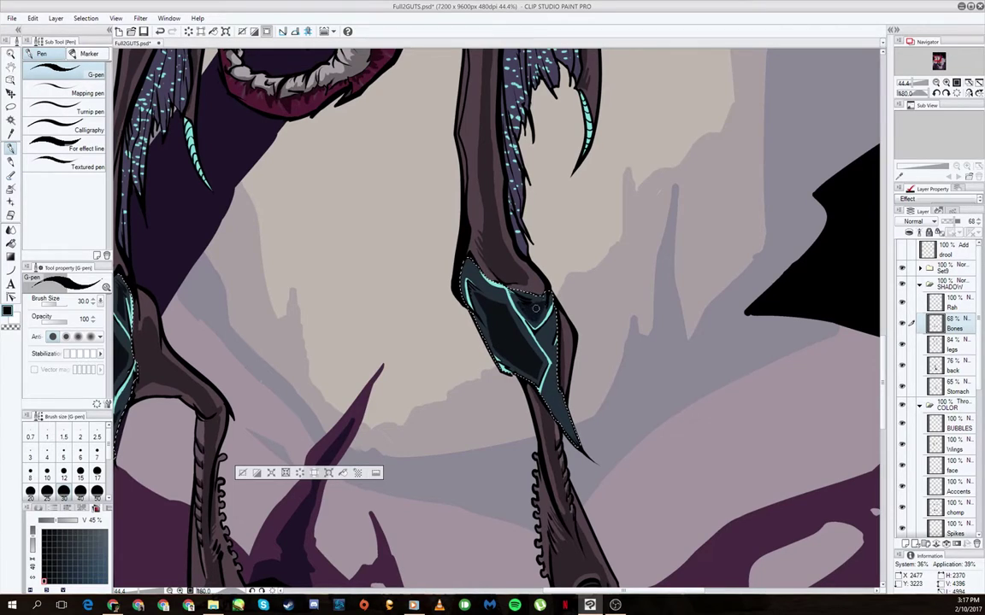
pyautogui.moveTo(483, 279)
pyautogui.mouseDown()
pyautogui.moveTo(541, 339)
pyautogui.moveTo(485, 357)
pyautogui.moveTo(491, 389)
pyautogui.moveTo(513, 368)
pyautogui.moveTo(522, 378)
pyautogui.mouseUp()
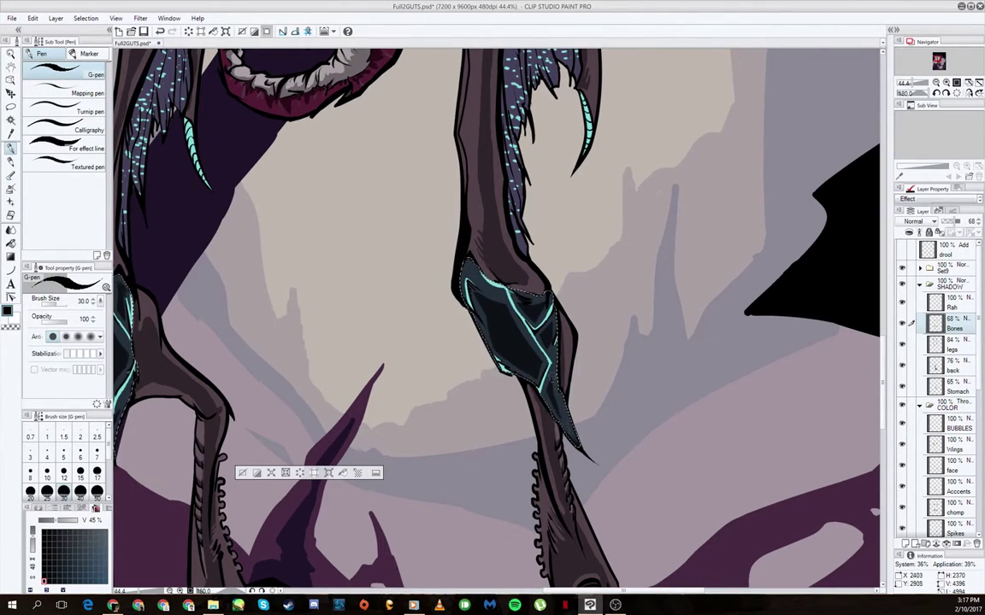
pyautogui.moveTo(428, 214)
pyautogui.mouseDown()
pyautogui.moveTo(527, 544)
pyautogui.moveTo(556, 581)
pyautogui.mouseUp()
pyautogui.hotkey('ctrl', '-')
pyautogui.hotkey('ctrl', '-')
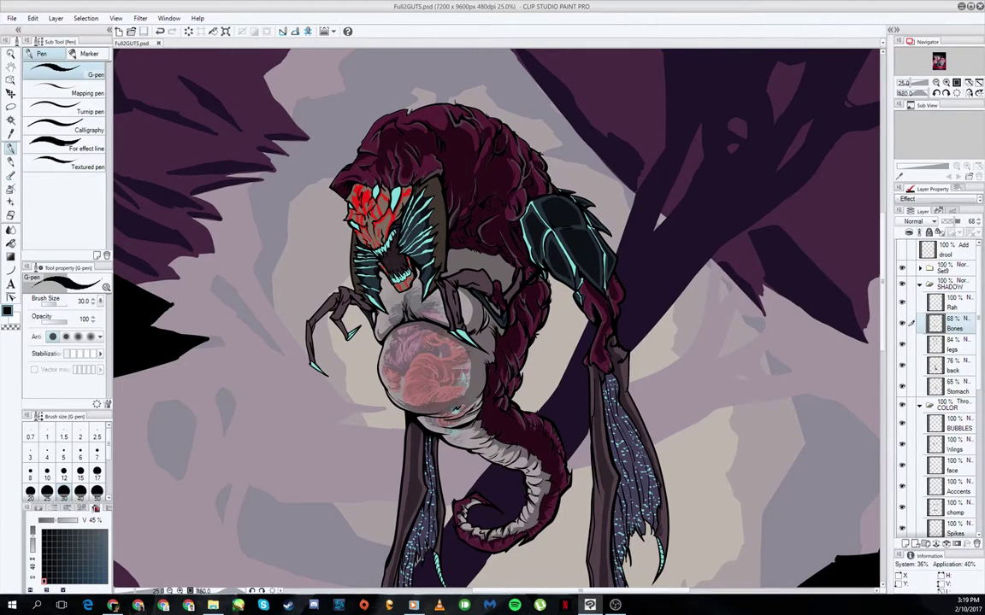
# Step: Select the brown frill around the head as the painting area and add a layer named Spikes above Bones in the SHADOW folder
pyautogui.scroll(2, 496, 316)
pyautogui.click(948, 528)
pyautogui.press('w')
pyautogui.click(391, 295)
pyautogui.moveTo(949, 527); pyautogui.dragTo(949, 323)
pyautogui.scroll(1, 496, 316)
pyautogui.scroll(2, 462, 312)
pyautogui.press('p')
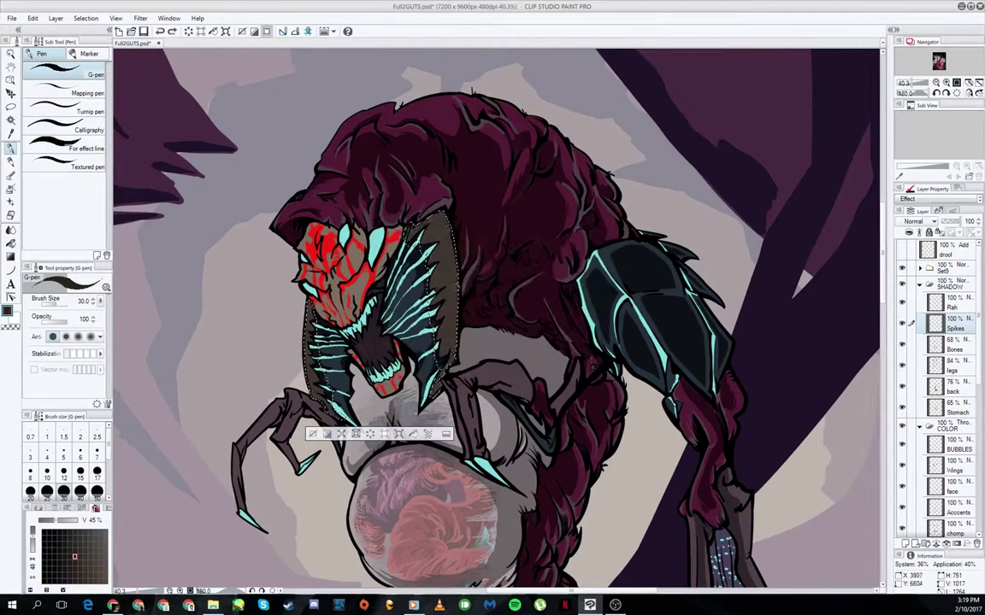
# Step: Paint black shadows along the brown frill, set the Spikes layer's opacity to 35% and clear the selection
pyautogui.moveTo(405, 214); pyautogui.dragTo(410, 308)
pyautogui.moveTo(395, 190)
pyautogui.mouseDown()
pyautogui.moveTo(391, 265)
pyautogui.moveTo(412, 308)
pyautogui.mouseUp()
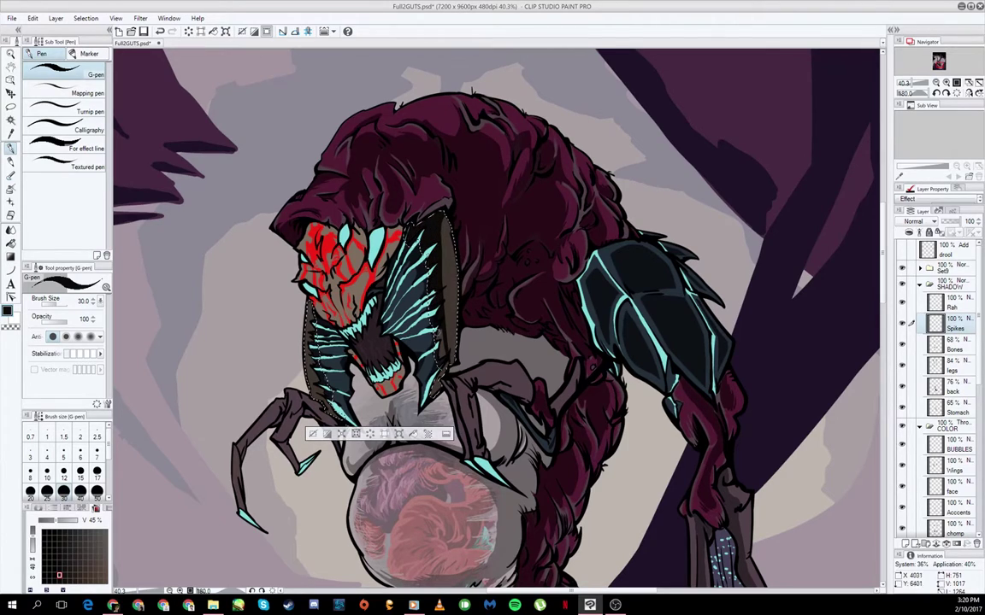
pyautogui.moveTo(964, 221); pyautogui.dragTo(948, 220)
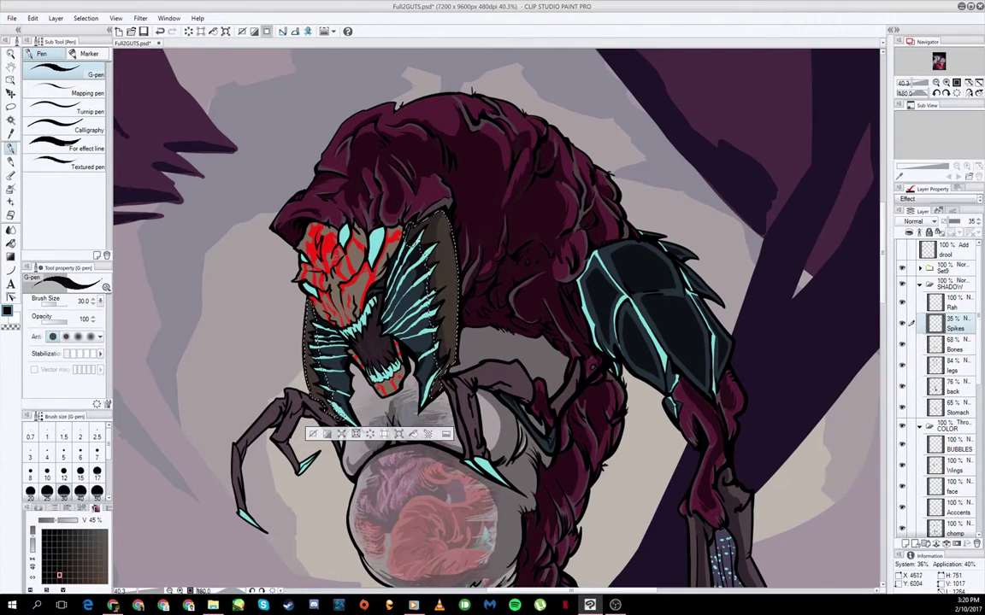
pyautogui.hotkey('ctrl', 'd')
# Step: Select the creature's brown face as the painting area and add a layer named Face above Spikes in the SHADOW folder
pyautogui.press('w')
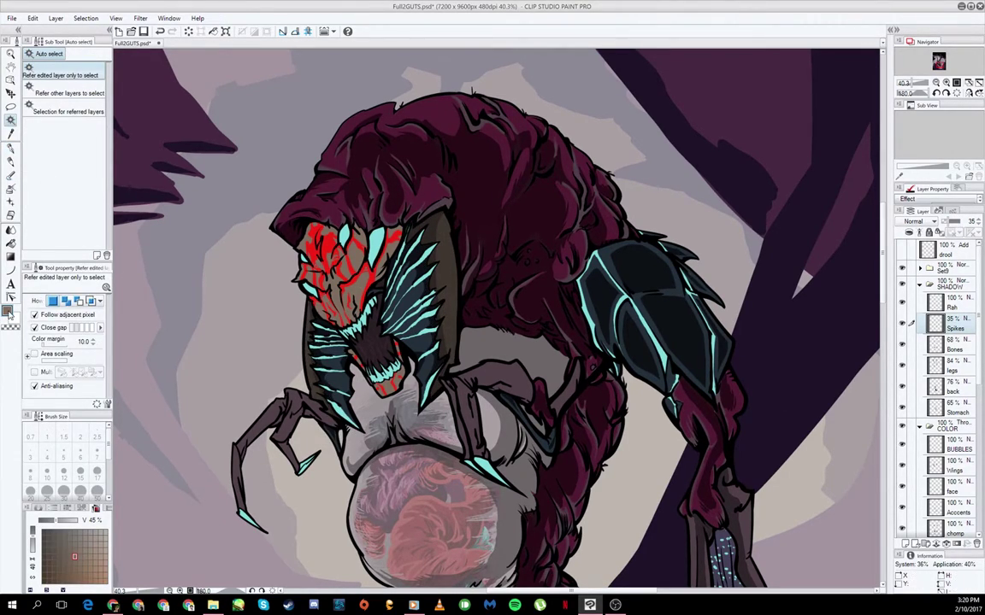
pyautogui.scroll(-5, 971, 411)
pyautogui.hotkey('ctrl', 'z')
pyautogui.scroll(5, 940, 368)
pyautogui.scroll(2, 495, 316)
pyautogui.press('p')
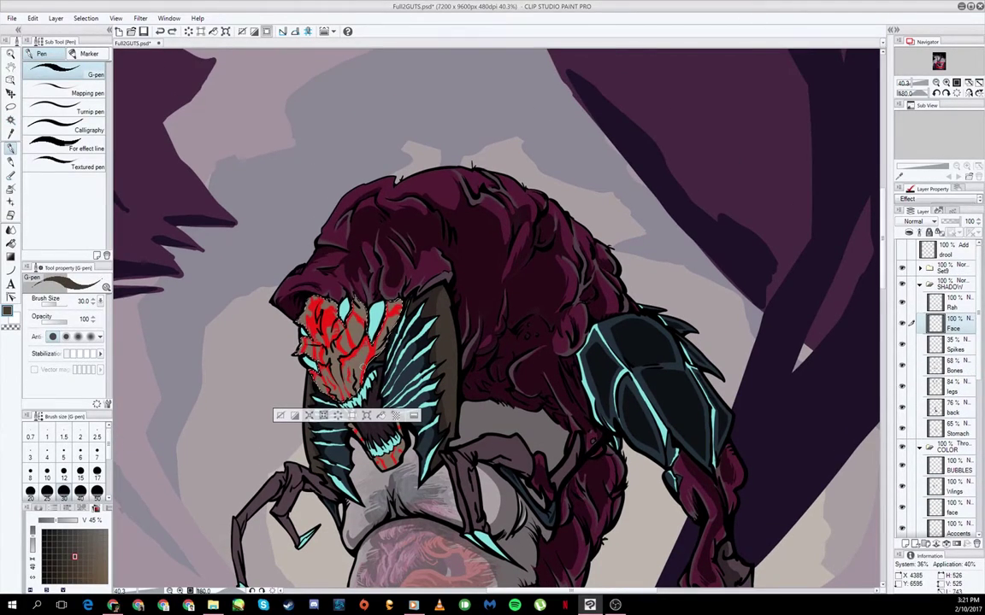
# Step: Paint dark brown shadows on the face and snout with the G-pen, clear the selection and save the file
pyautogui.scroll(2, 393, 393)
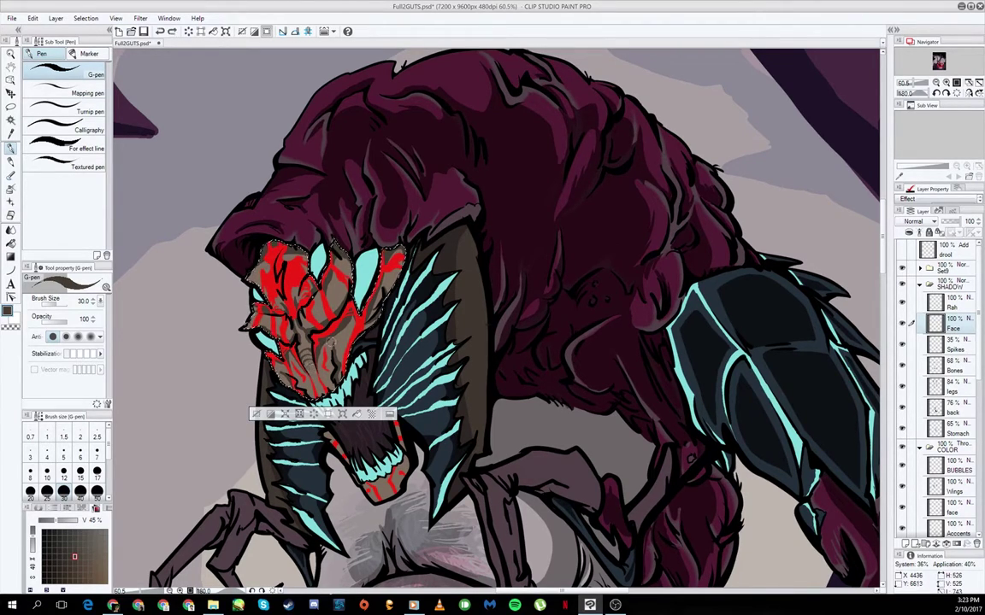
pyautogui.hotkey('ctrl', 'd')
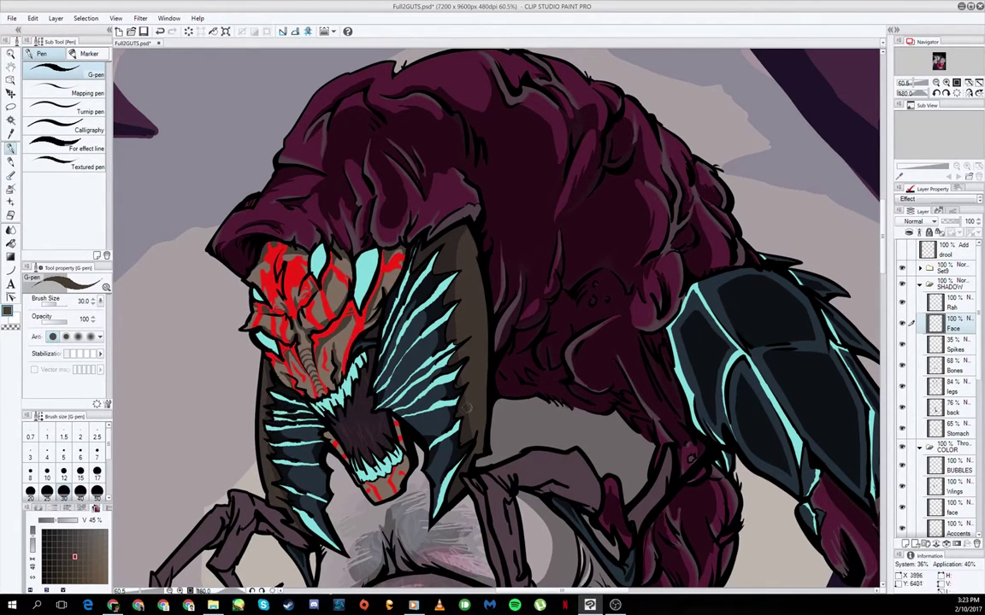
pyautogui.hotkey('ctrl', 's')
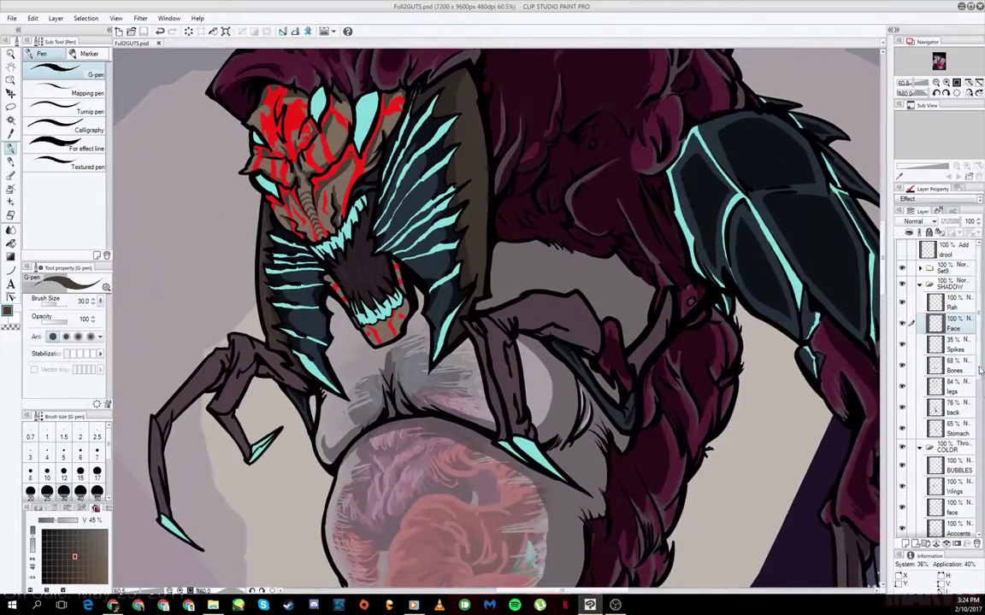
# Step: Select the small front arms as the painting area and shade both arms with the G-pen on the legs layer in the SHADOW folder
pyautogui.press('w')
pyautogui.click(954, 389)
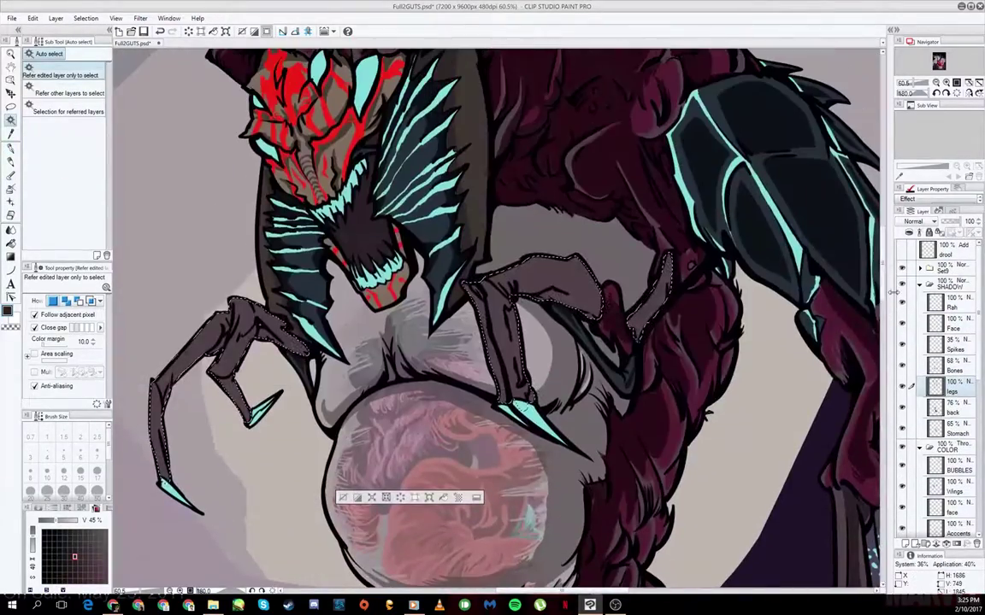
pyautogui.press('p')
pyautogui.moveTo(192, 289)
pyautogui.mouseDown()
pyautogui.moveTo(145, 359)
pyautogui.moveTo(150, 372)
pyautogui.moveTo(224, 324)
pyautogui.mouseUp()
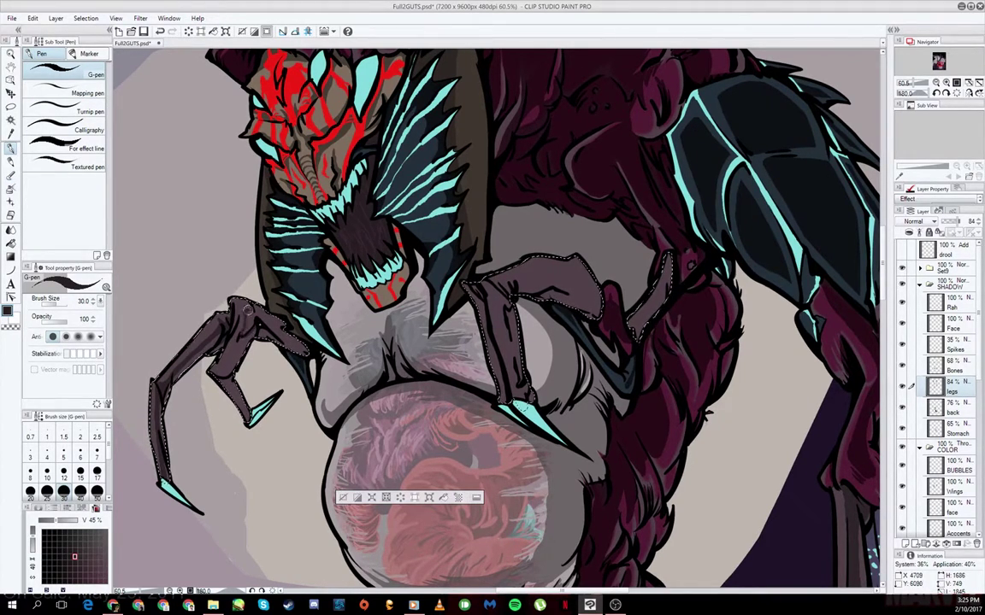
pyautogui.moveTo(147, 393); pyautogui.dragTo(191, 324)
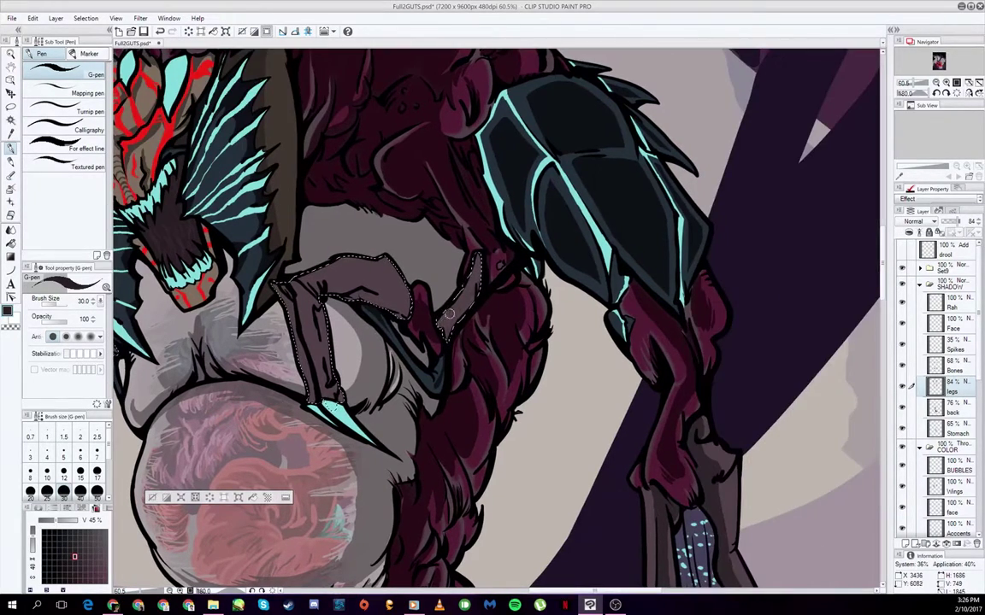
pyautogui.hscroll(3, 479, 236)
pyautogui.moveTo(377, 269)
pyautogui.mouseDown()
pyautogui.moveTo(311, 279)
pyautogui.moveTo(353, 267)
pyautogui.moveTo(316, 295)
pyautogui.moveTo(332, 270)
pyautogui.moveTo(405, 303)
pyautogui.moveTo(360, 273)
pyautogui.moveTo(420, 312)
pyautogui.moveTo(387, 266)
pyautogui.moveTo(358, 290)
pyautogui.mouseUp()
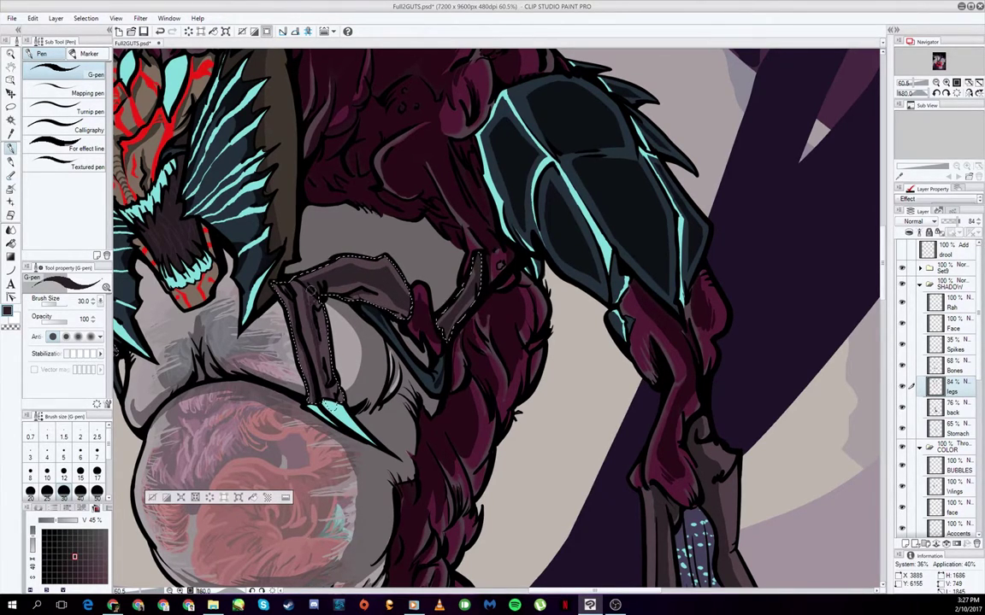
pyautogui.hotkey('ctrl', 'd')
# Step: Select the spotted wing membranes behind both long limbs and add a layer named wings above Face in the SHADOW folder
pyautogui.scroll(-2, 324, 335)
pyautogui.scroll(2, 479, 325)
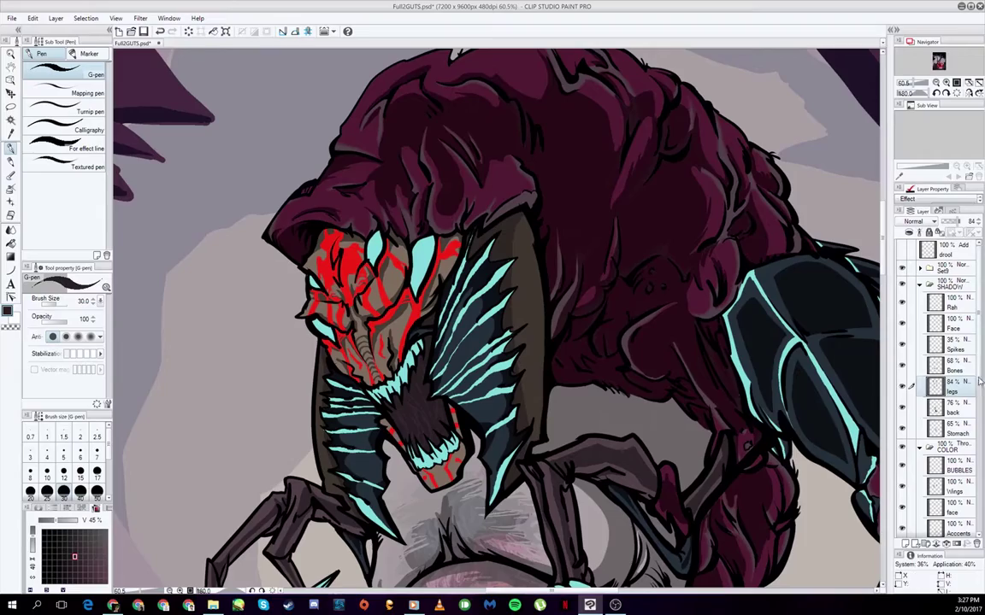
pyautogui.scroll(-3, 885, 275)
pyautogui.scroll(-5, 885, 275)
pyautogui.press('w')
pyautogui.keyDown('ctrl'); pyautogui.click(935, 485); pyautogui.keyUp('ctrl')
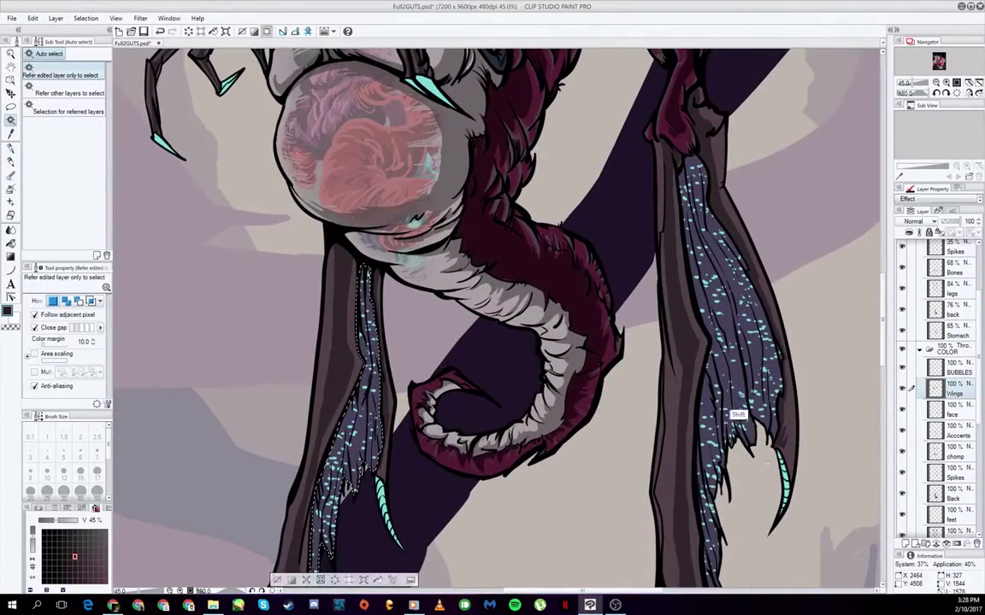
pyautogui.scroll(1, 980, 248)
pyautogui.hotkey('ctrl', 'shift', 'n')
pyautogui.write('wings')
pyautogui.press('Return')
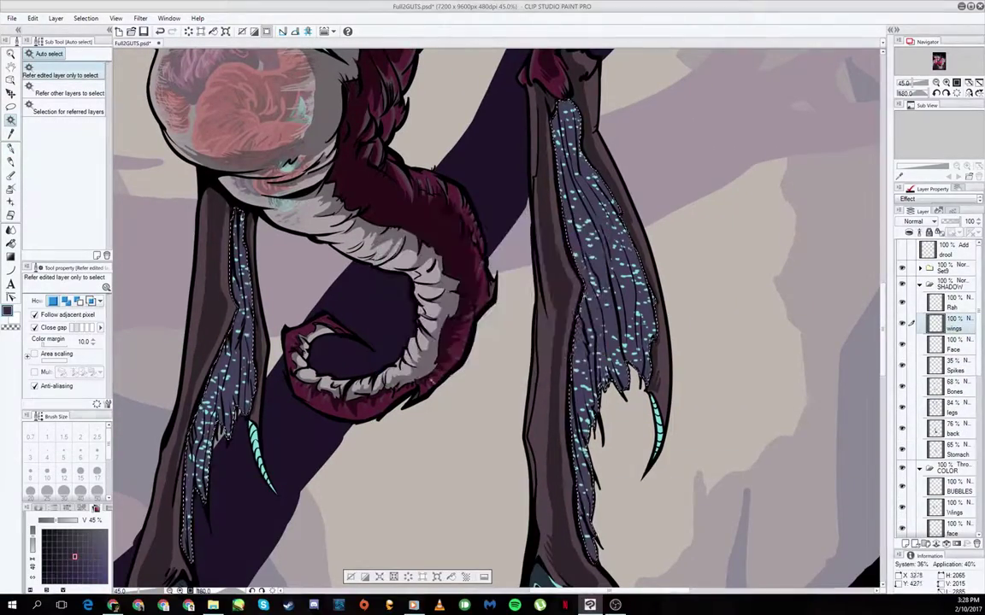
# Step: Move the BUBBLES layer to the top of the SHADOW folder and replace the wings layer with a new one of the same name
pyautogui.press('p')
pyautogui.scroll(-1, 949, 384)
pyautogui.moveTo(949, 457); pyautogui.dragTo(956, 256)
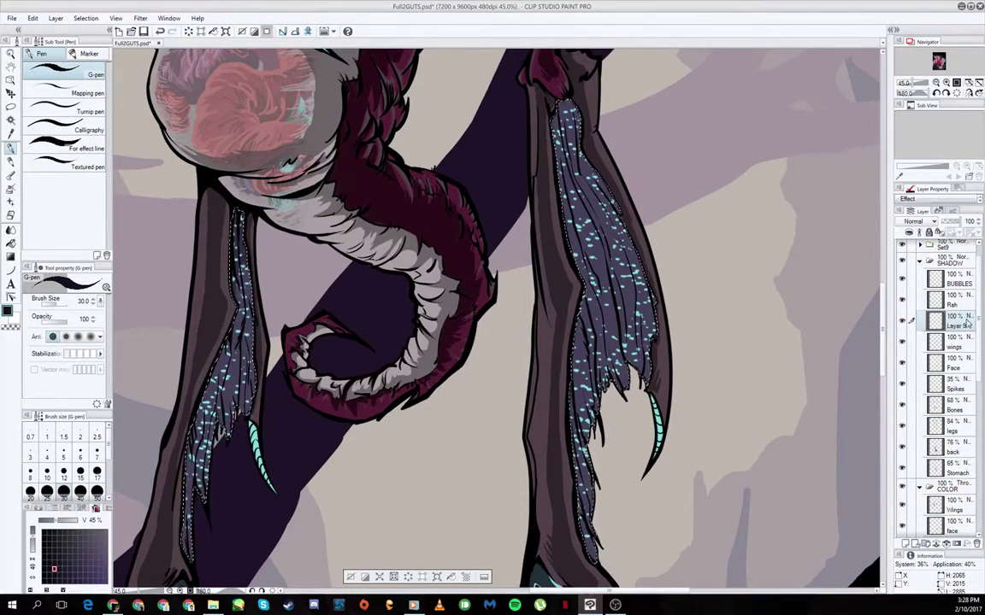
pyautogui.rightClick(944, 323)
pyautogui.press('Escape')
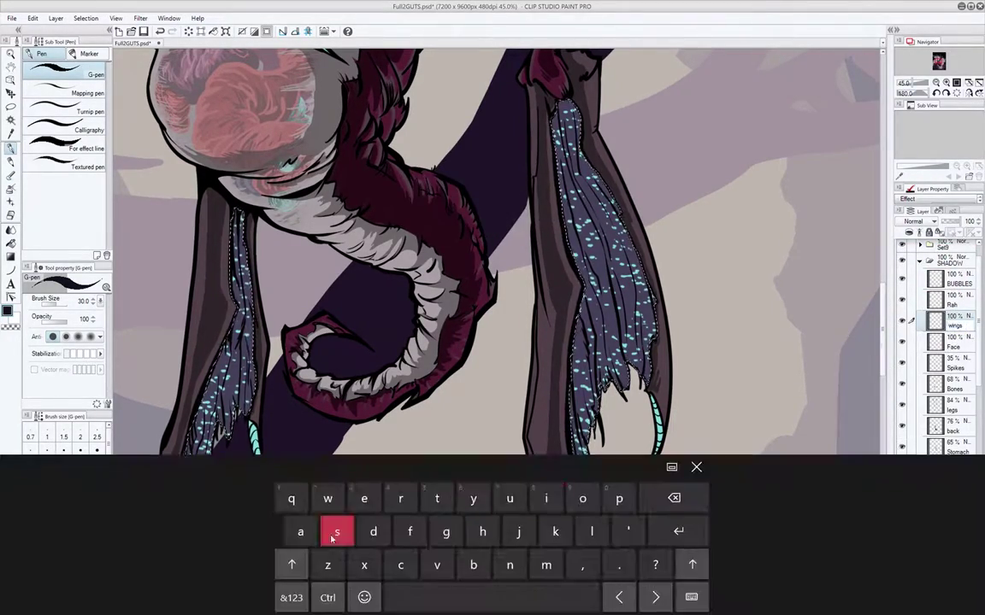
# Step: Set the wings layer's opacity to 68% and paint dark shadows along the folds of both spotted wing membranes
pyautogui.moveTo(964, 220); pyautogui.dragTo(957, 220)
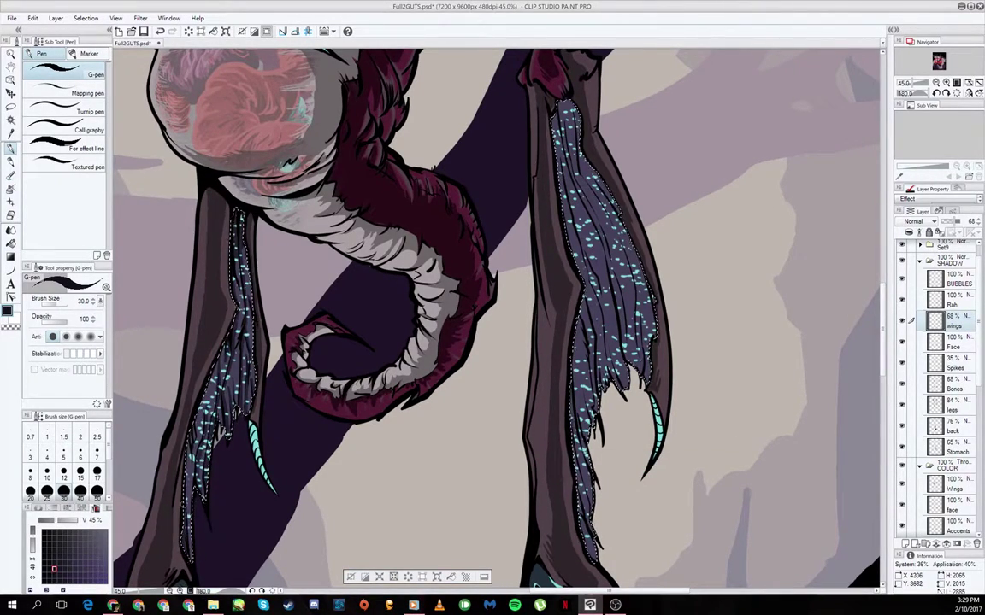
pyautogui.hscroll(3, 495, 316)
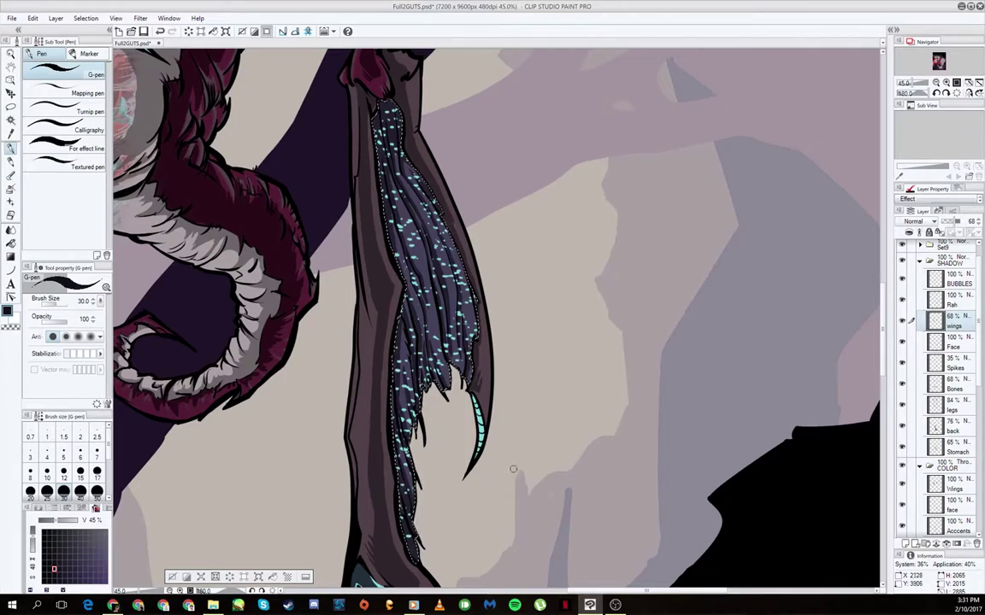
pyautogui.scroll(-5, 671, 299)
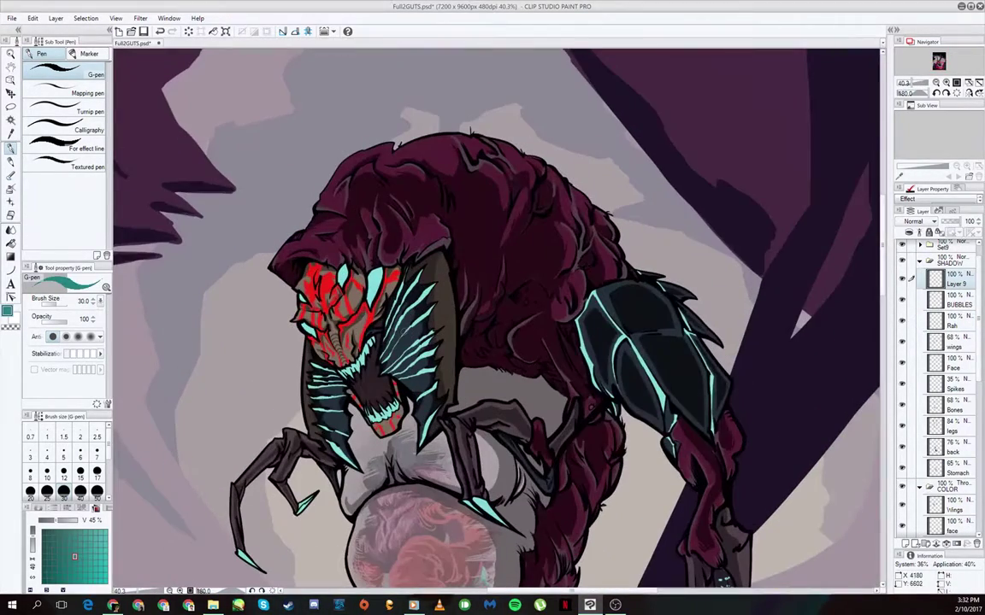
# Step: Select the teal eyes, teeth and claws as the painting area and name the top layer in the SHADOW folder Eyes
pyautogui.press('w')
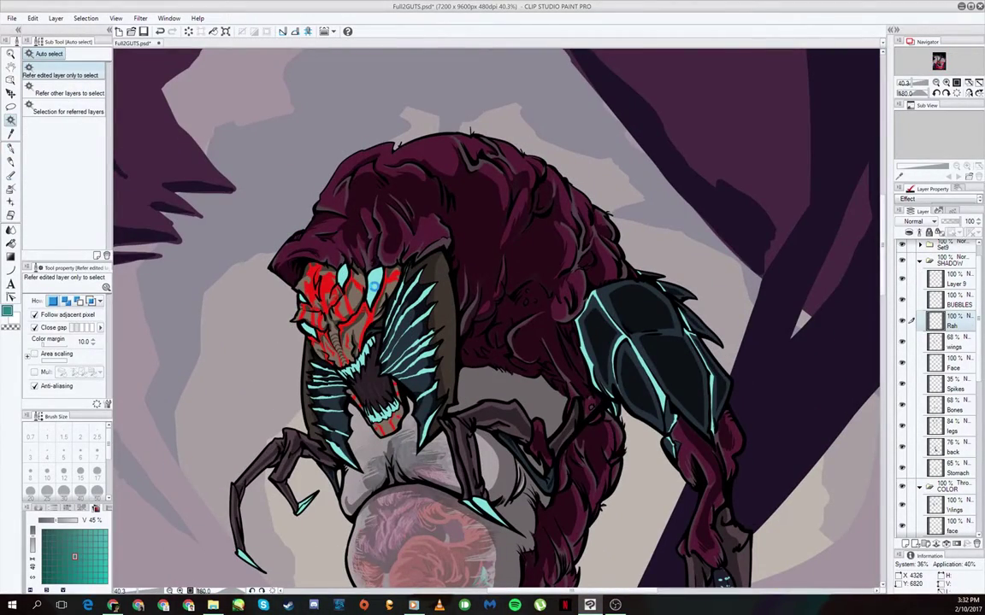
pyautogui.scroll(-10, 496, 316)
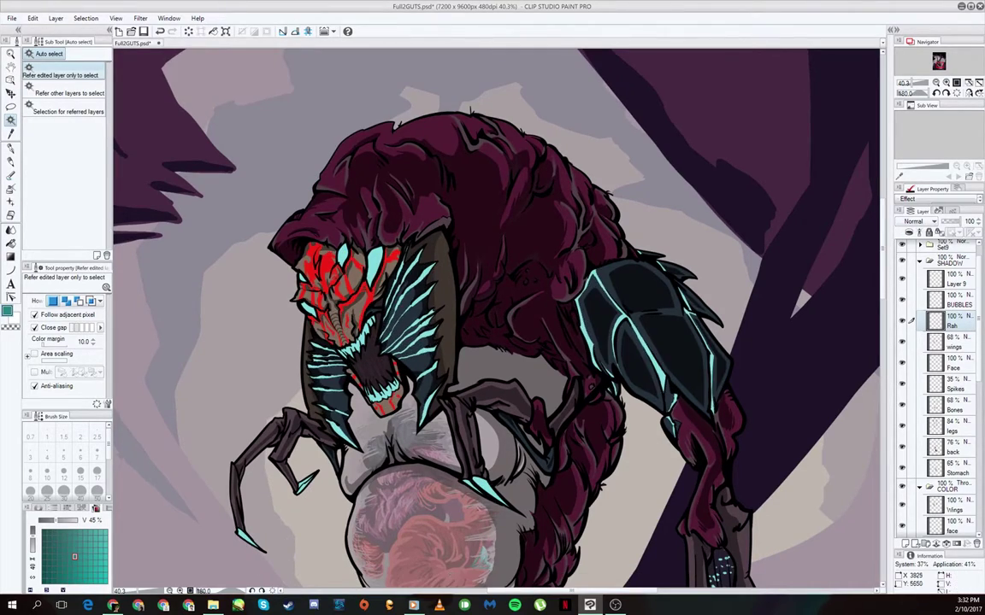
pyautogui.hscroll(5, 628, 535)
pyautogui.scroll(10, 629, 534)
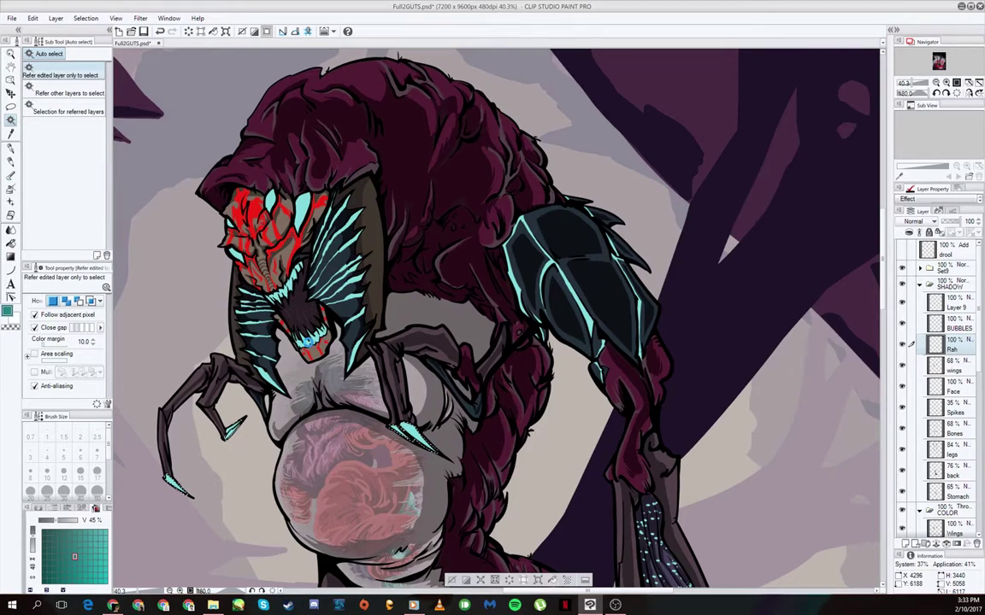
pyautogui.click(284, 318)
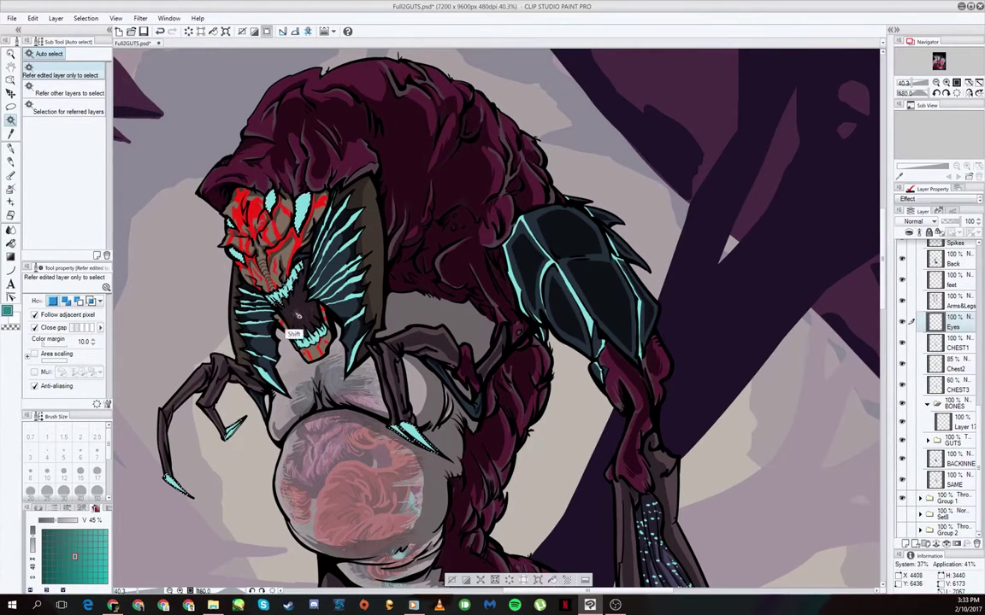
pyautogui.click(285, 318)
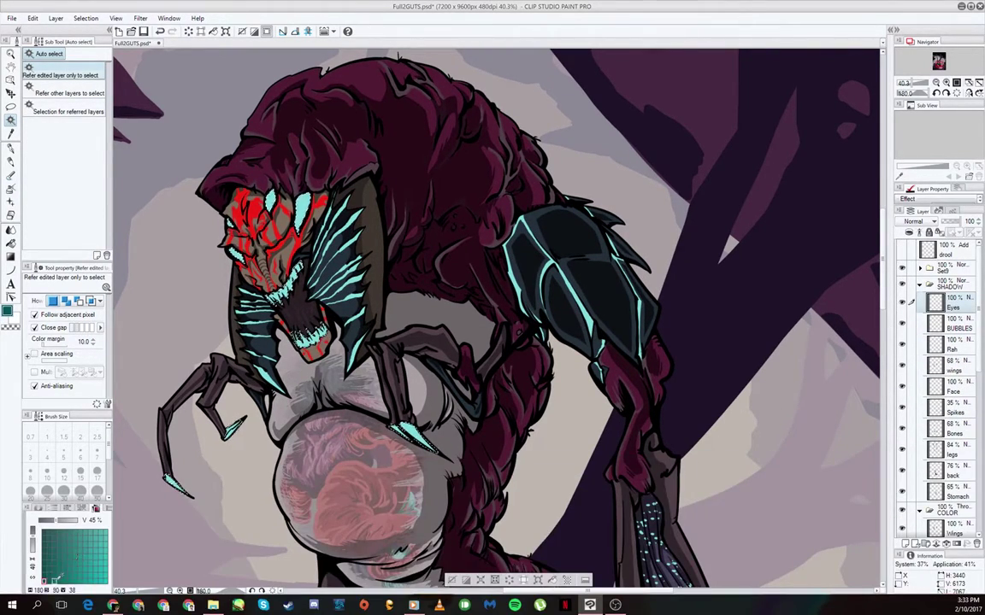
# Step: Set the Eyes layer's opacity to 59% and paint dark teal shadows on the eyes, teeth and front claws with the G-pen
pyautogui.press('p')
pyautogui.hotkey('ctrl', '+')
pyautogui.hotkey('ctrl', '+')
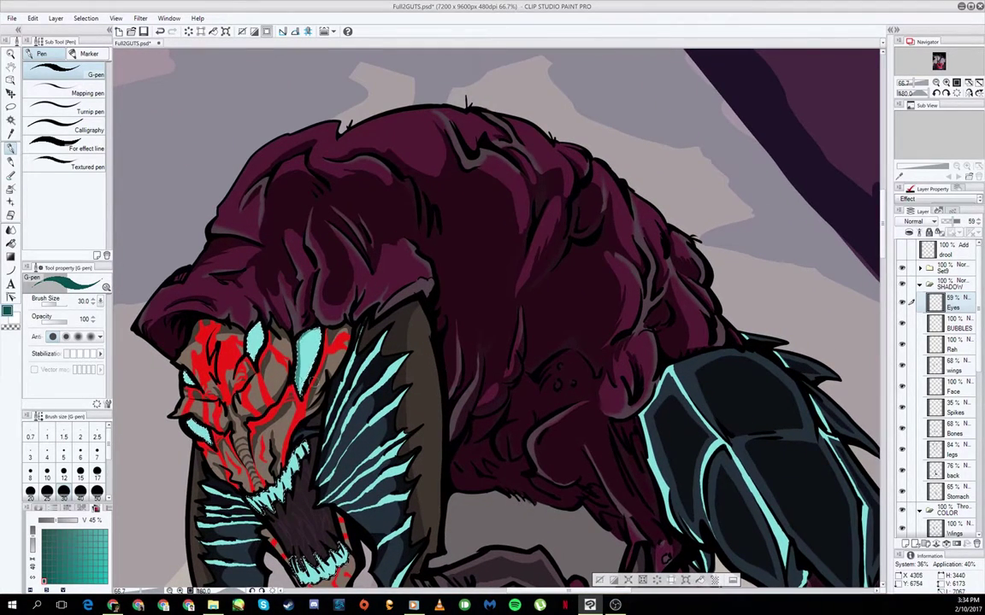
pyautogui.moveTo(308, 340); pyautogui.dragTo(301, 391)
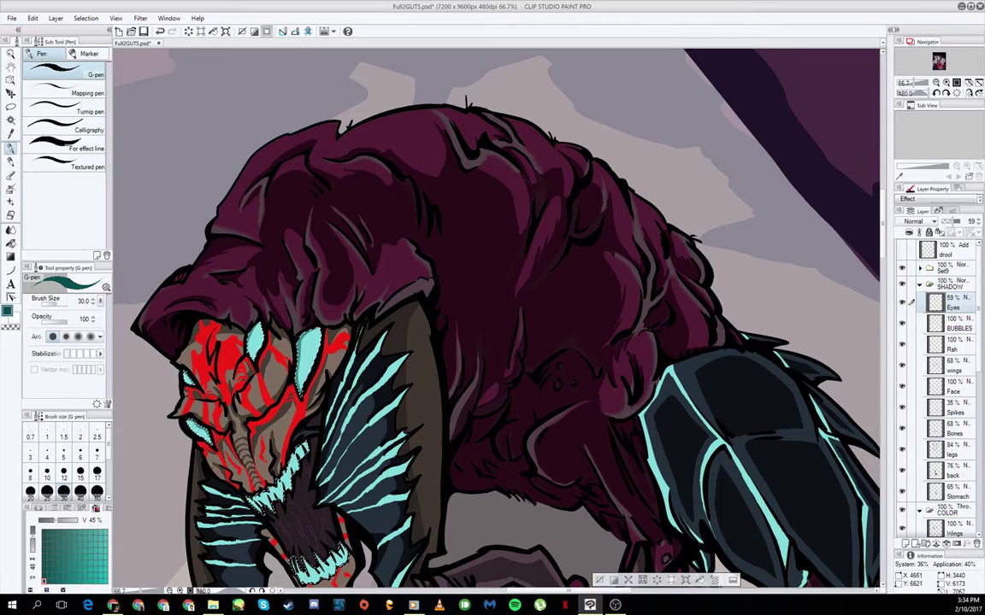
pyautogui.scroll(-3, 175, 385)
pyautogui.moveTo(295, 376)
pyautogui.mouseDown()
pyautogui.moveTo(287, 389)
pyautogui.moveTo(299, 380)
pyautogui.mouseUp()
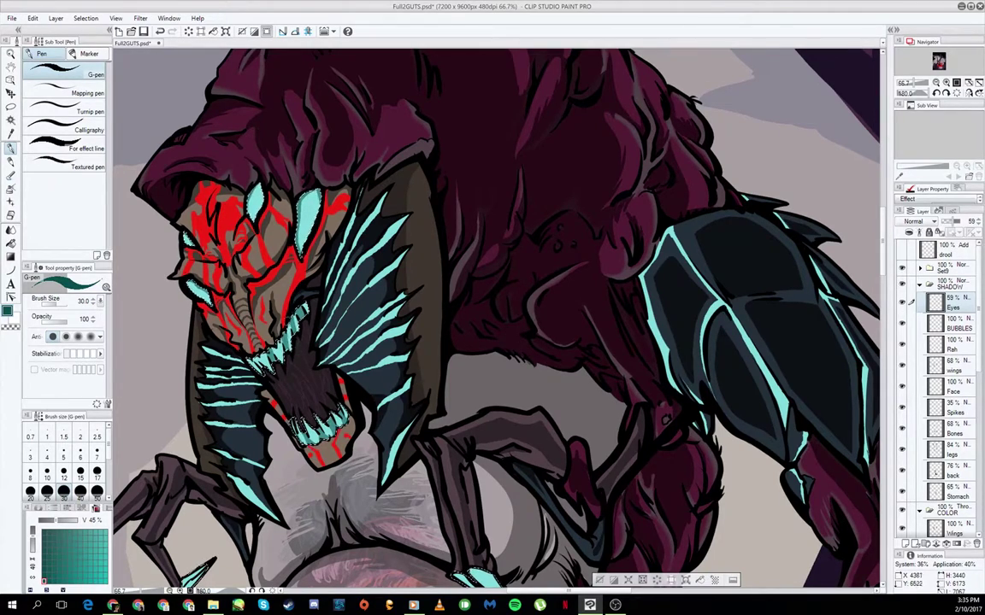
pyautogui.scroll(-5, 294, 376)
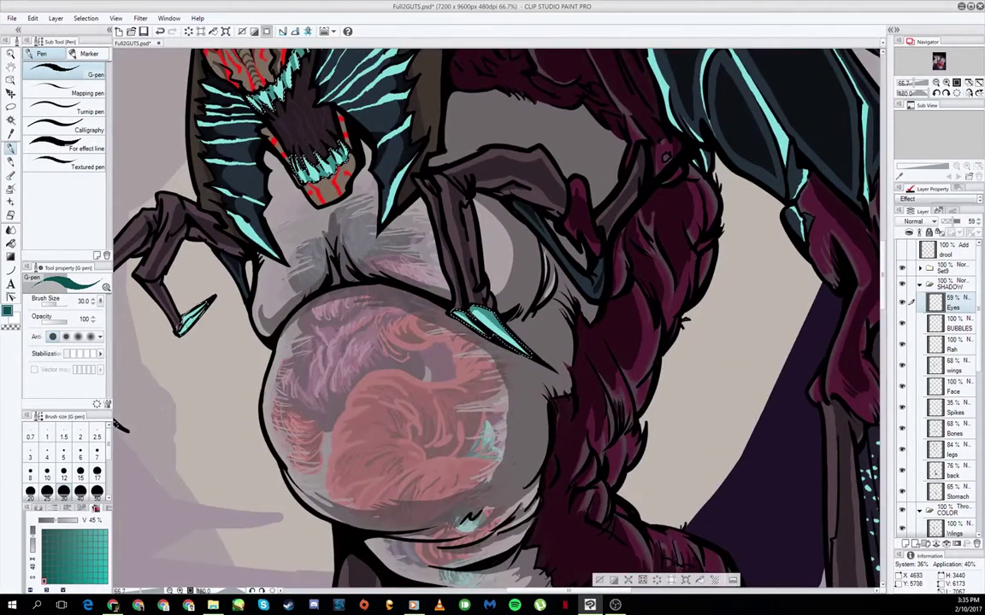
# Step: Paint dark teal shadows on the wing-tip claw and on all the claws of both feet on the Eyes layer
pyautogui.hscroll(-3, 495, 316)
pyautogui.scroll(-5, 496, 317)
pyautogui.hscroll(5, 622, 503)
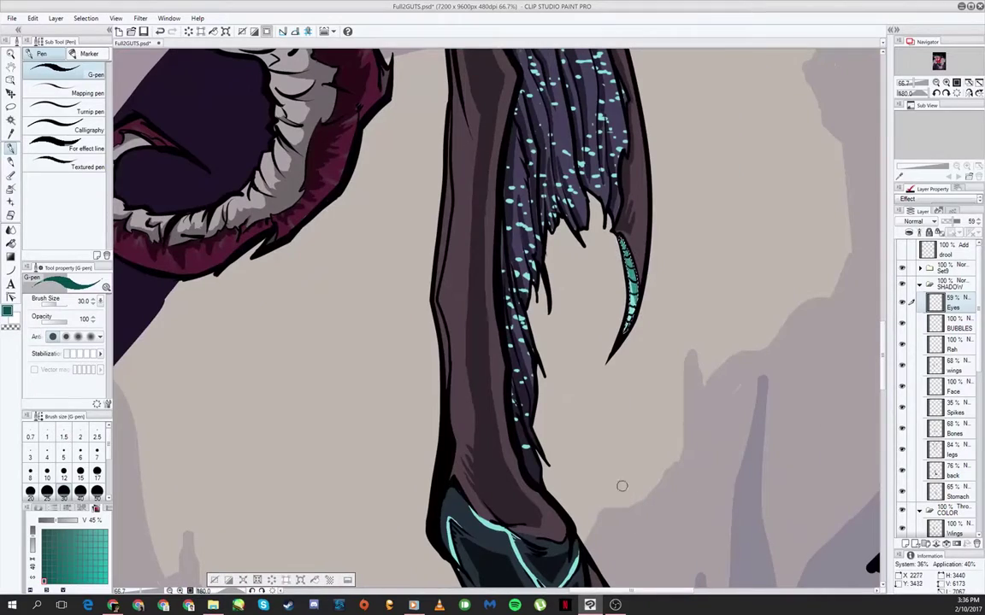
pyautogui.hscroll(-5, 622, 503)
pyautogui.scroll(-5, 555, 479)
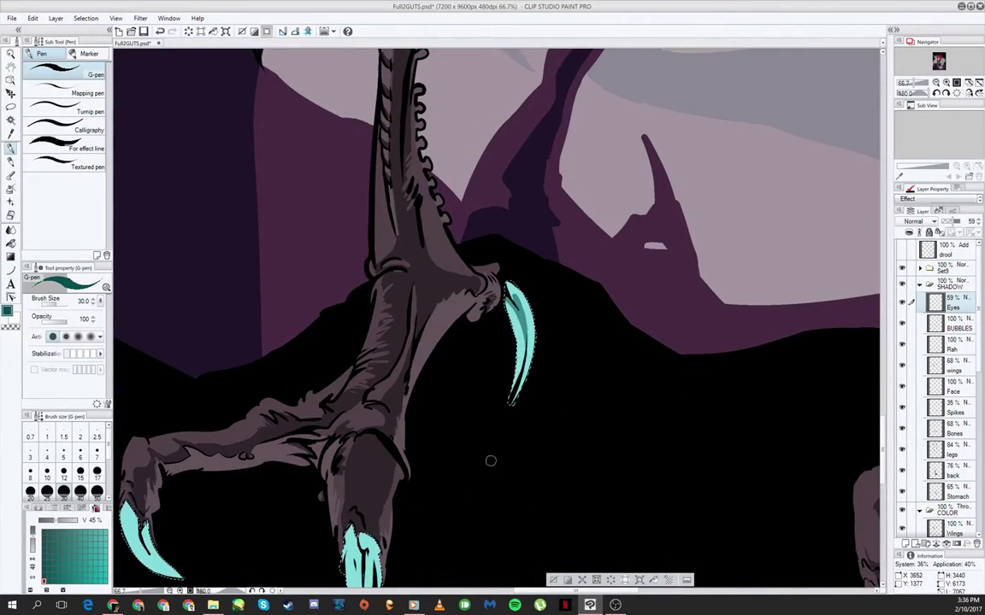
pyautogui.scroll(-2, 490, 462)
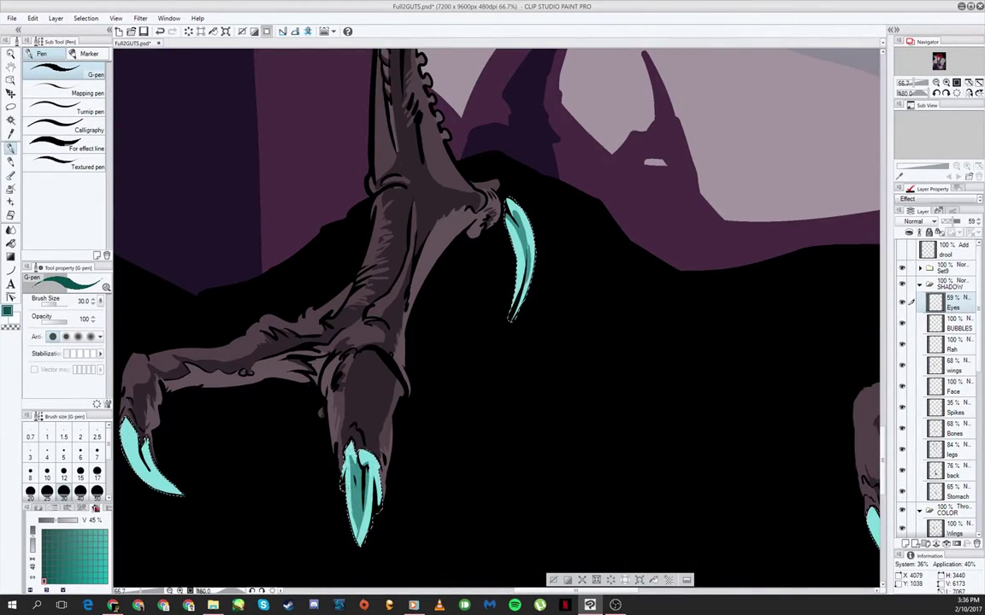
pyautogui.hscroll(5, 359, 559)
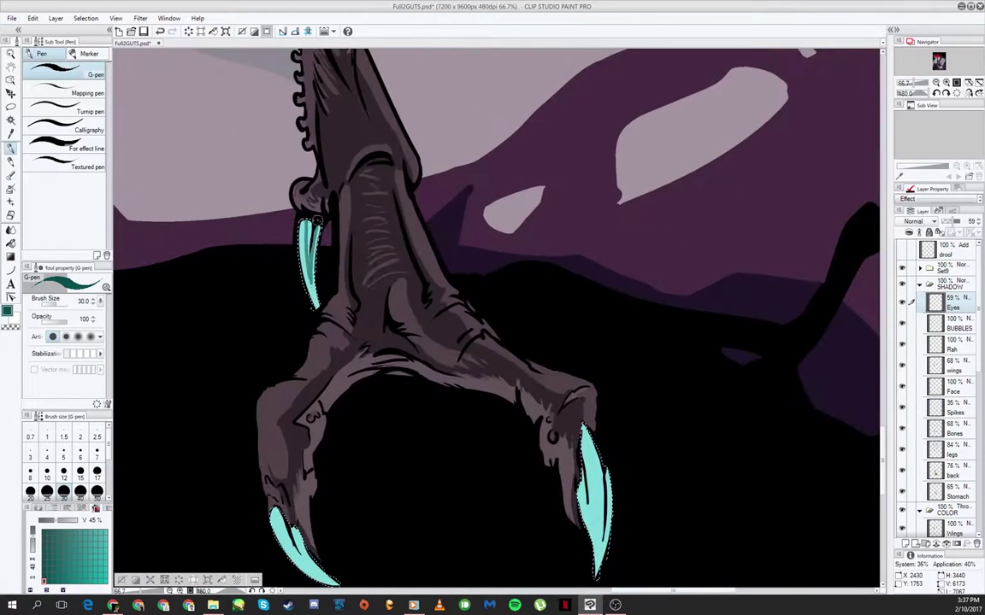
pyautogui.scroll(-5, 496, 316)
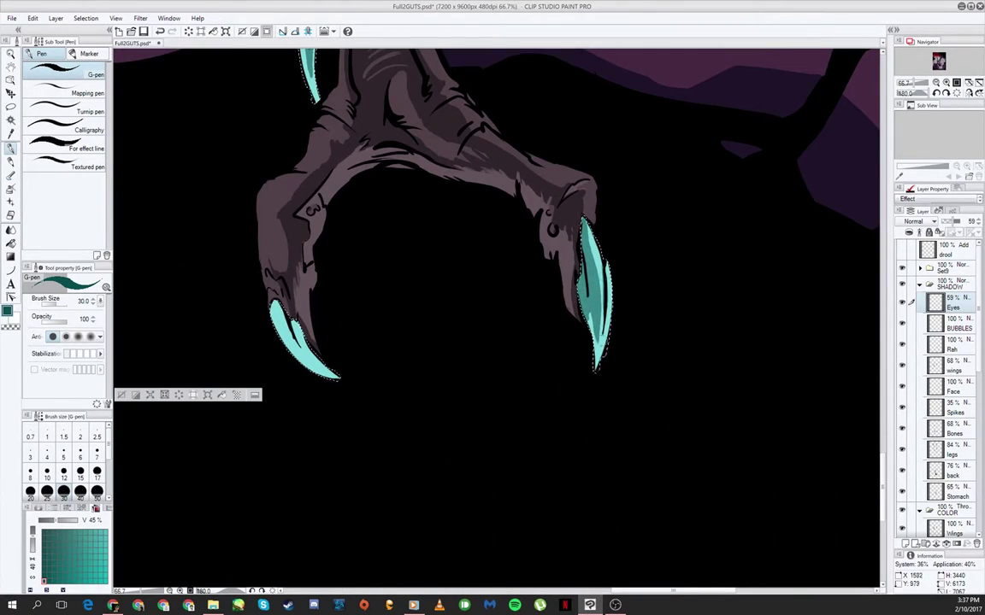
pyautogui.hscroll(5, 488, 560)
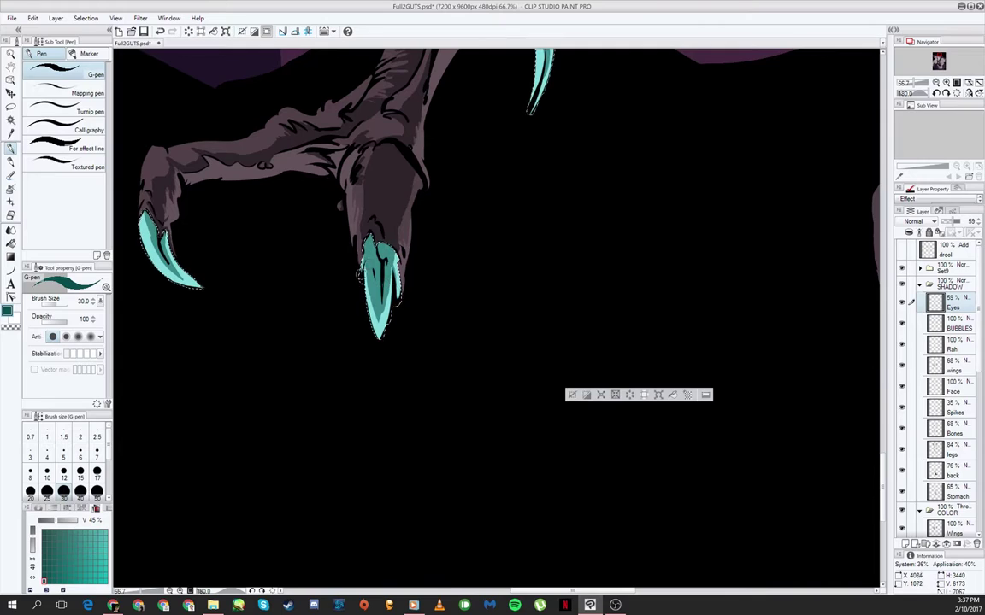
# Step: Fit the whole illustration in view and save the file
pyautogui.hotkey('ctrl', '0')
pyautogui.click(12, 18)
pyautogui.click(40, 87)
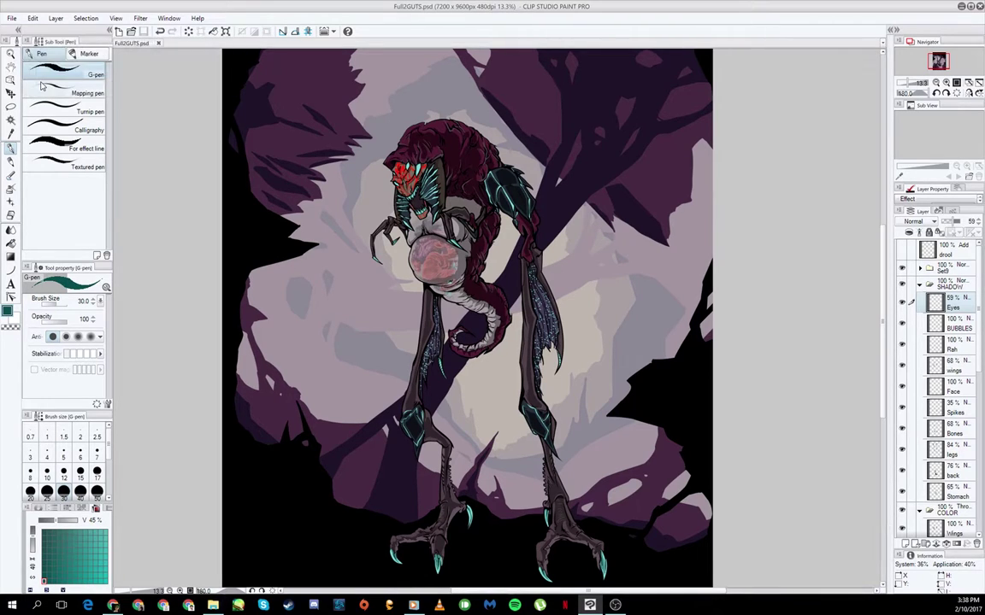
pyautogui.click(12, 18)
pyautogui.click(188, 10)
# Step: Select the lower jaw area from the COLOR folder's face layer and shade it dark brown on the SHADOW folder's Face layer
pyautogui.scroll(5, 467, 318)
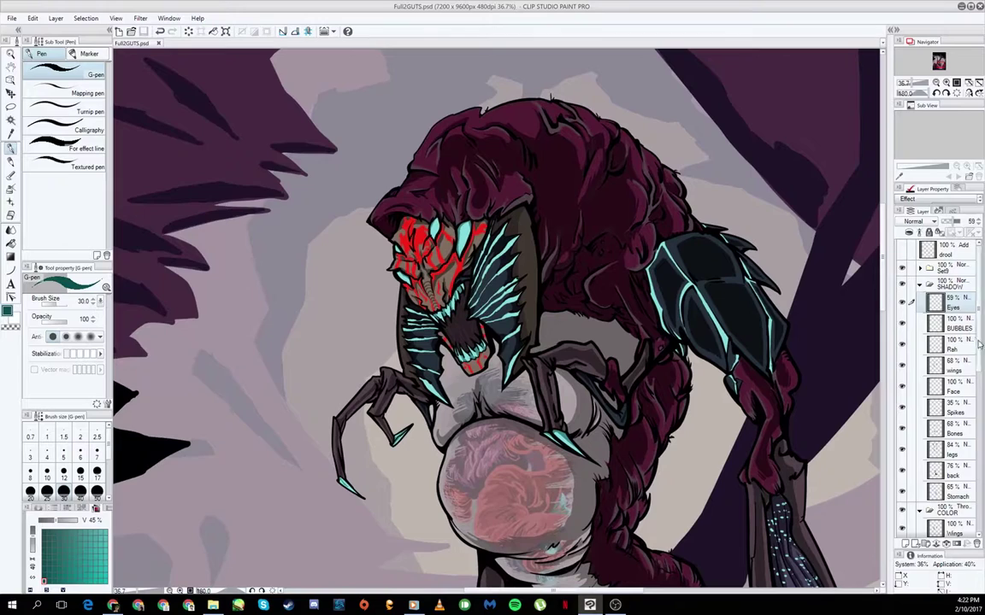
pyautogui.scroll(-4, 940, 385)
pyautogui.click(951, 396)
pyautogui.press('w')
pyautogui.click(444, 342)
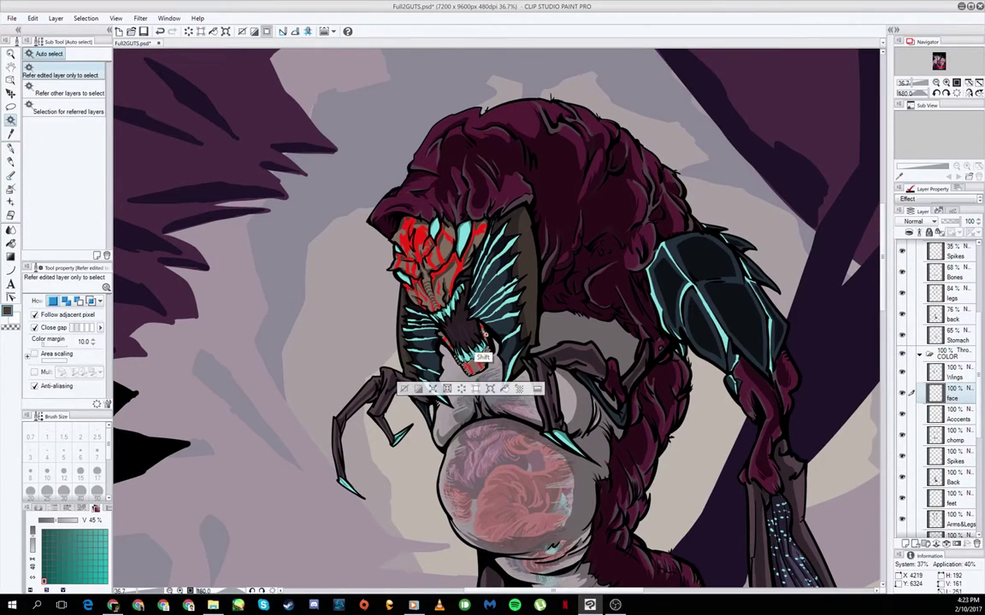
pyautogui.scroll(3, 458, 307)
pyautogui.press('p')
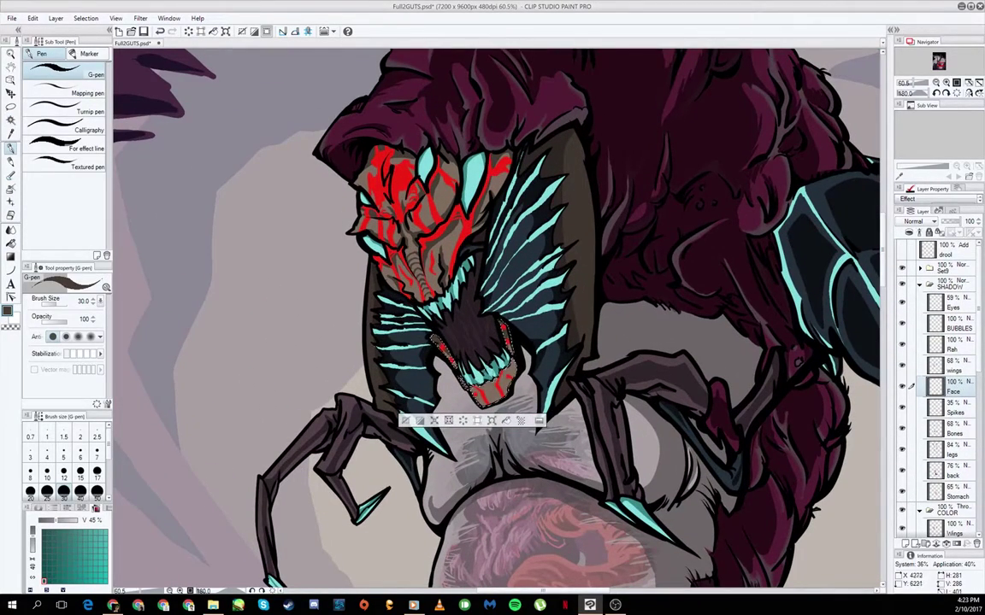
pyautogui.scroll(-1, 504, 334)
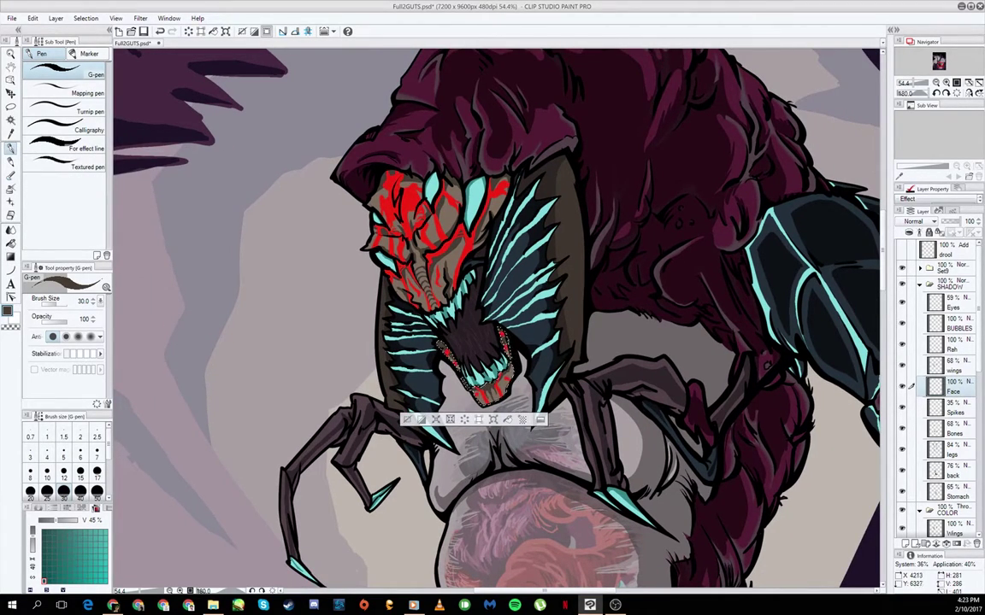
# Step: Clear the selection, add a folder named Light above the SHADOW folder and rename the Set9 folder as outlines
pyautogui.hotkey('ctrl', 'd')
pyautogui.hotkey('ctrl', '-')
pyautogui.click(920, 285)
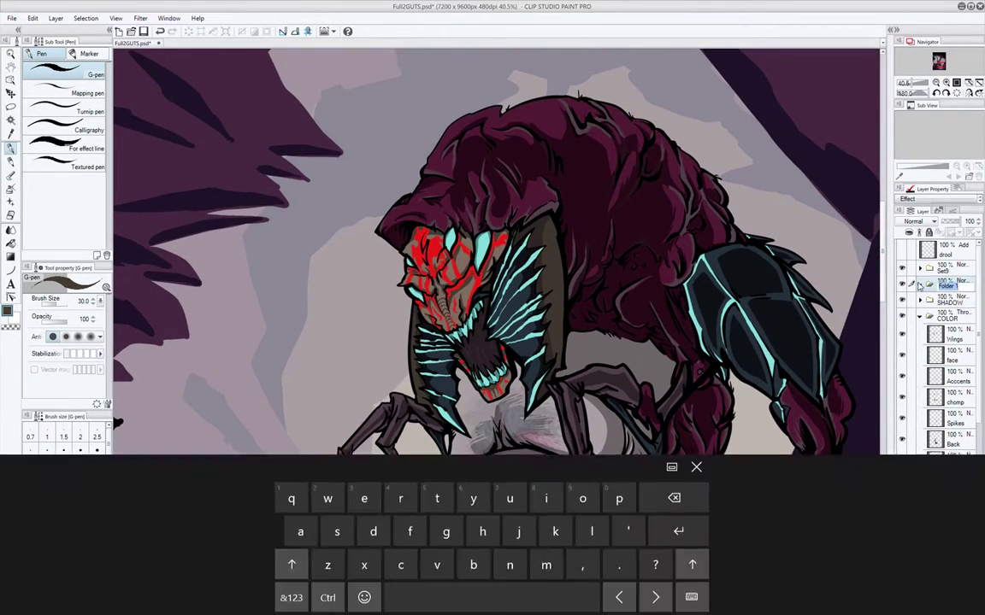
pyautogui.click(919, 268)
pyautogui.click(903, 270)
pyautogui.click(902, 270)
pyautogui.click(919, 268)
# Step: Select the head and jaw area for a face layer in the Light folder and pick a light beige drawing colour
pyautogui.press('w')
pyautogui.click(419, 257)
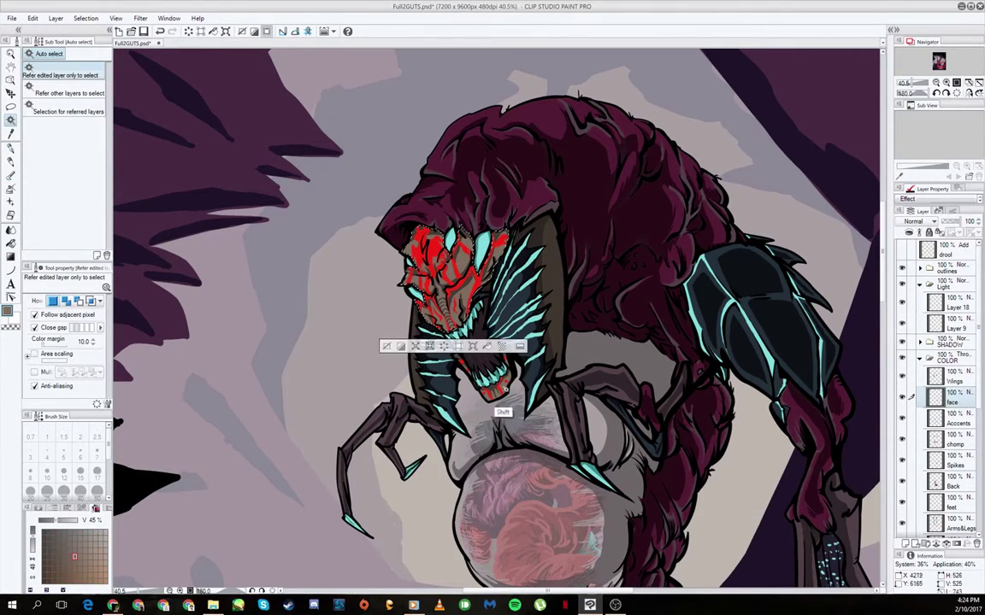
pyautogui.doubleClick(106, 532)
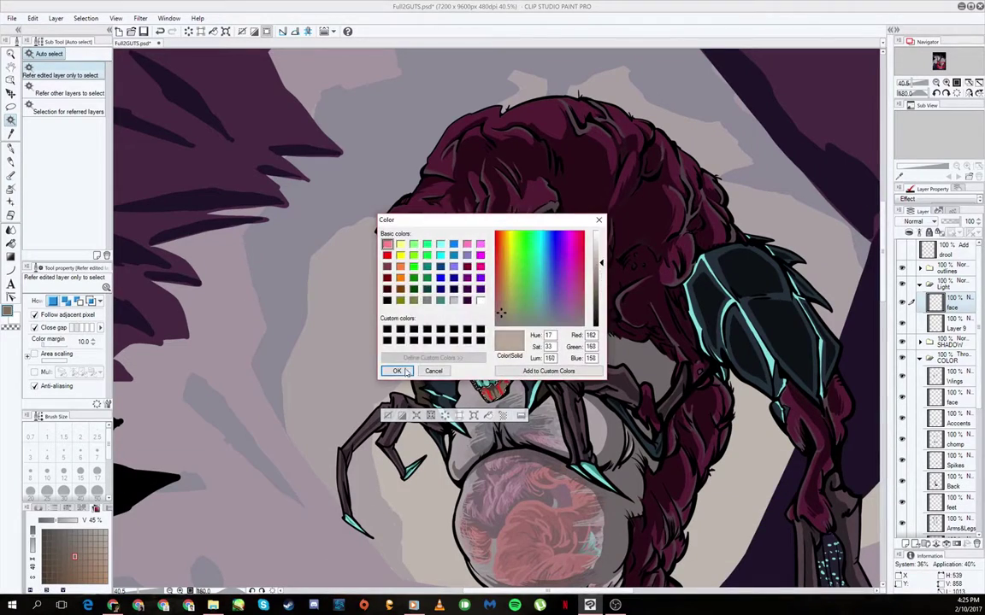
pyautogui.press('Escape')
pyautogui.press('p')
# Step: Set the Light folder's face layer to Lighten blending, adjusting the highlight colour and lowering the layer's opacity
pyautogui.click(923, 222)
pyautogui.click(934, 314)
pyautogui.hotkey('ctrl', 'z')
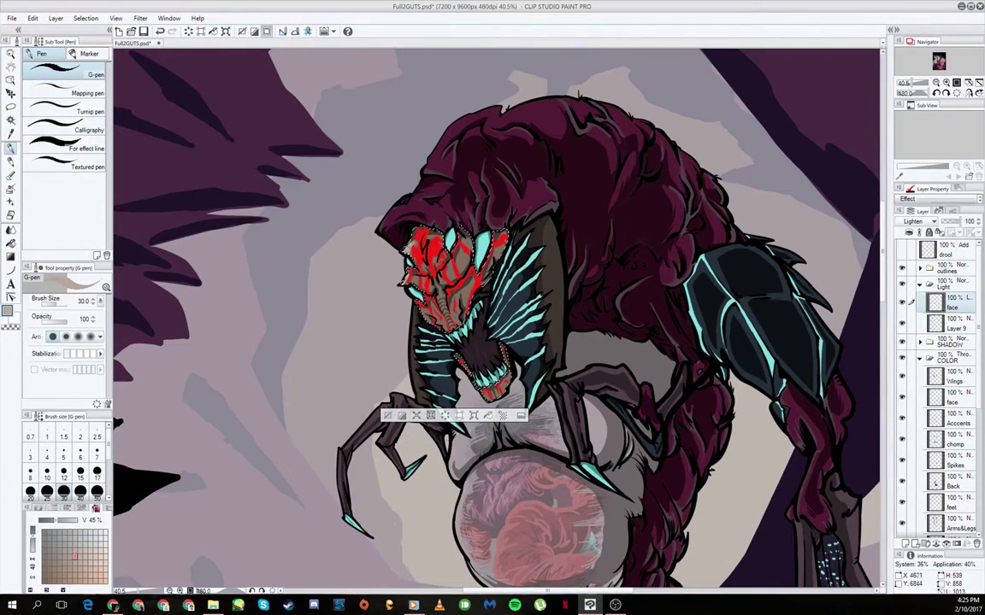
pyautogui.click(10, 315)
pyautogui.click(10, 315)
pyautogui.click(395, 369)
pyautogui.moveTo(961, 222); pyautogui.dragTo(952, 224)
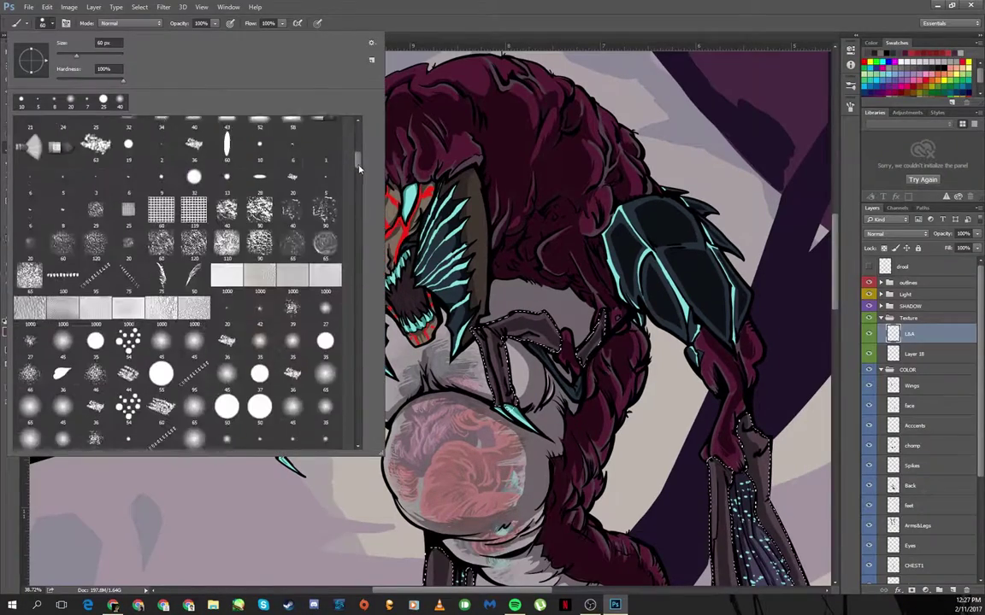
# Step: In Photoshop, try a 150 px brush with a different foreground colour on the L&A layer over the selected arms and legs
pyautogui.click(8, 335)
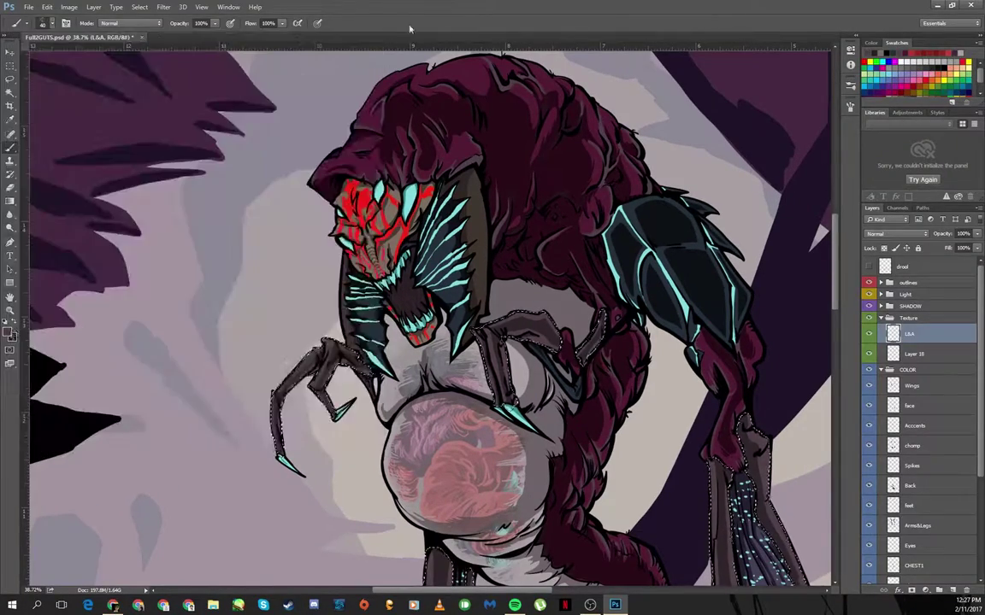
pyautogui.click(347, 249)
pyautogui.click(896, 233)
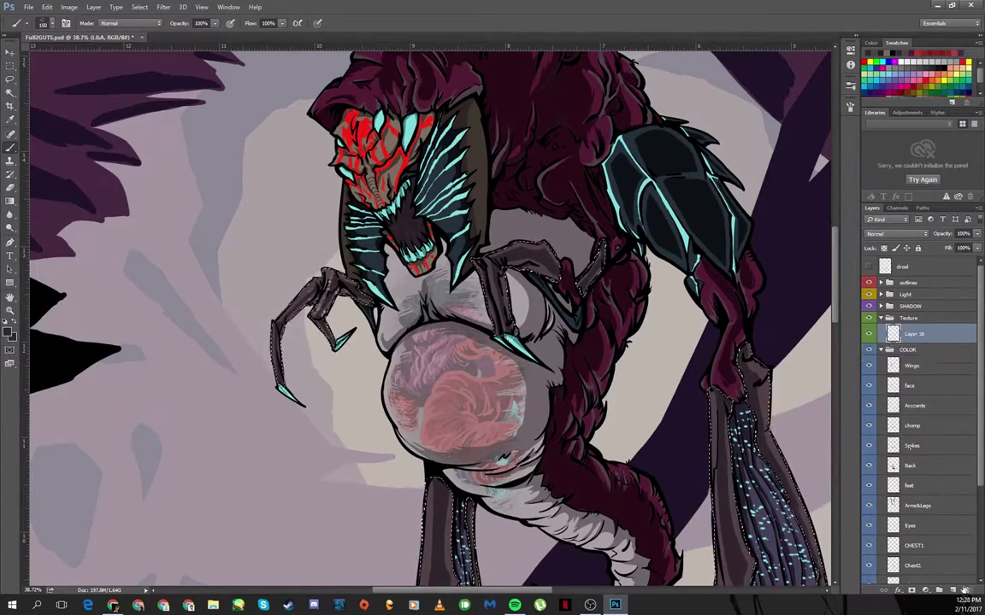
# Step: Add a layer above Layer 18 in the Texture folder and try a 300 px brush in bright yellow on the arms
pyautogui.click(43, 23)
pyautogui.scroll(-1, 171, 257)
pyautogui.click(9, 334)
pyautogui.click(256, 363)
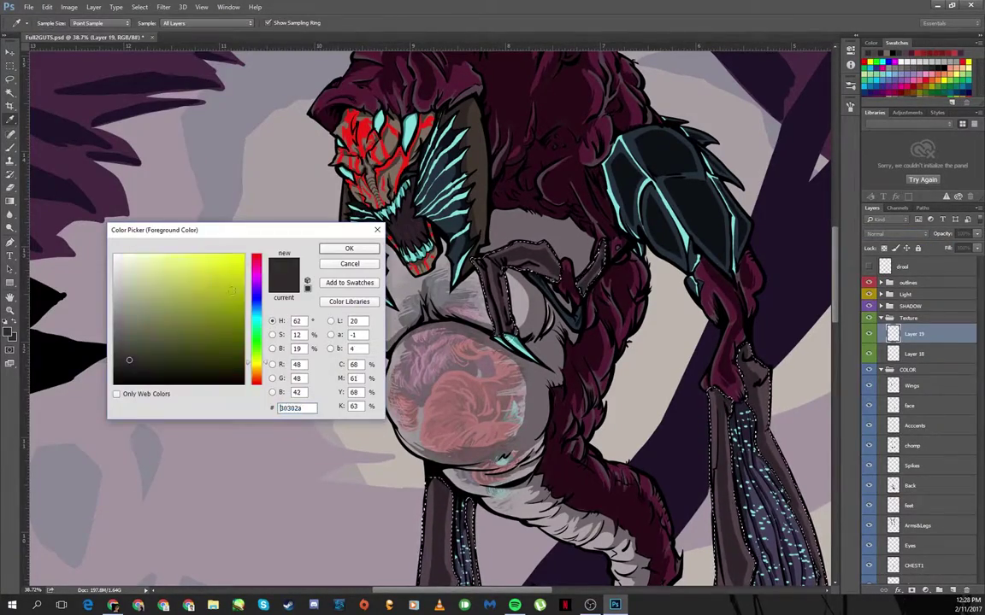
pyautogui.click(348, 249)
pyautogui.moveTo(324, 273); pyautogui.dragTo(282, 397)
pyautogui.click(896, 233)
pyautogui.click(874, 243)
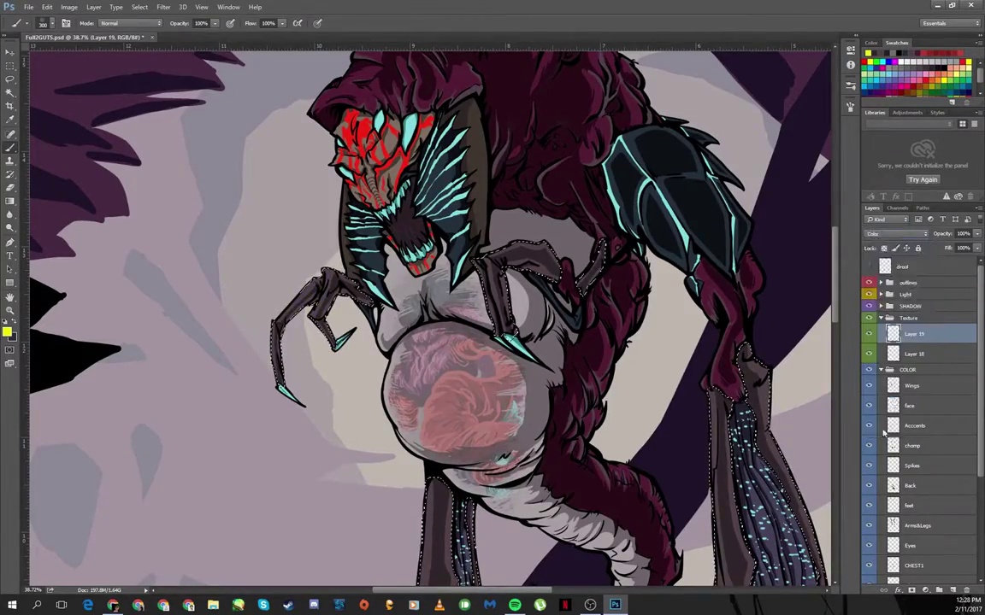
# Step: Choose a scattered texture brush at 1700 px and dab fine yellow specks over the selected arms and legs on Layer 19
pyautogui.click(43, 23)
pyautogui.moveTo(355, 202); pyautogui.dragTo(355, 320)
pyautogui.click(43, 23)
pyautogui.click(43, 23)
pyautogui.press('Escape')
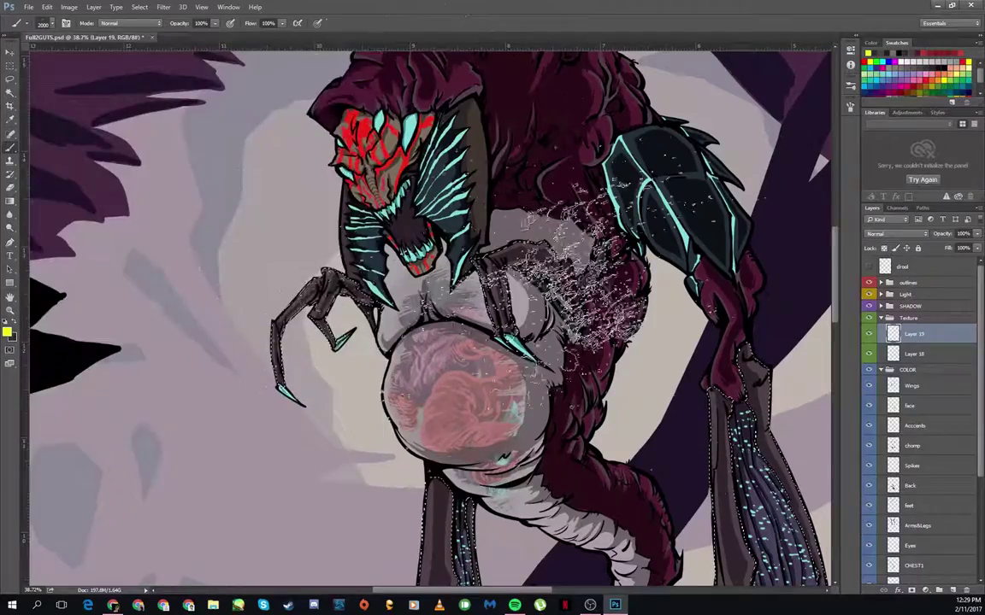
pyautogui.click(42, 23)
pyautogui.moveTo(357, 256); pyautogui.dragTo(360, 323)
pyautogui.scroll(-10, 427, 316)
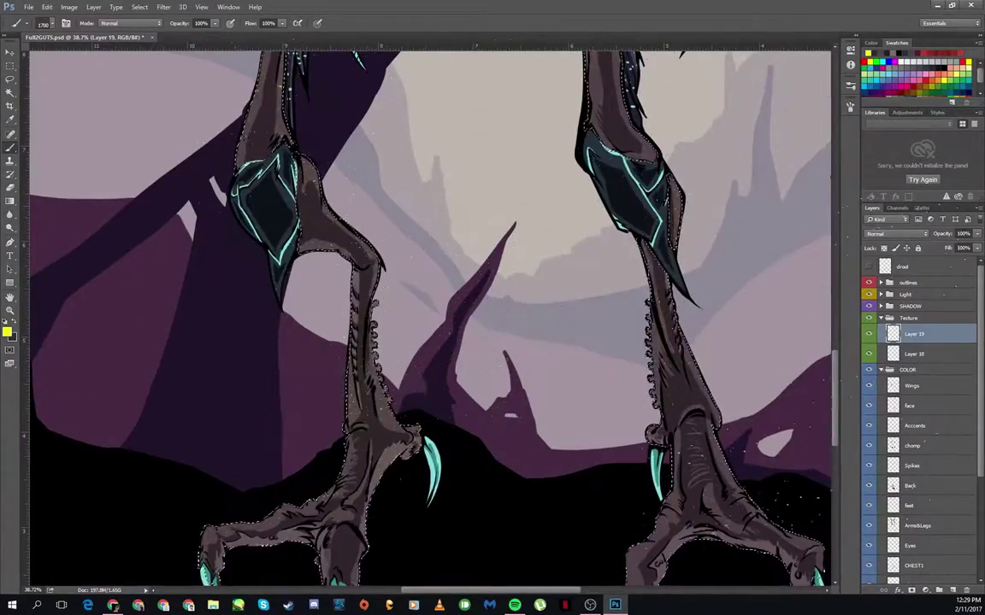
# Step: Try Darken, Color Dodge, Subtract and Luminosity blending on Layer 19, and return the layer to Normal
pyautogui.scroll(-3, 428, 317)
pyautogui.scroll(10, 427, 317)
pyautogui.scroll(-2, 427, 316)
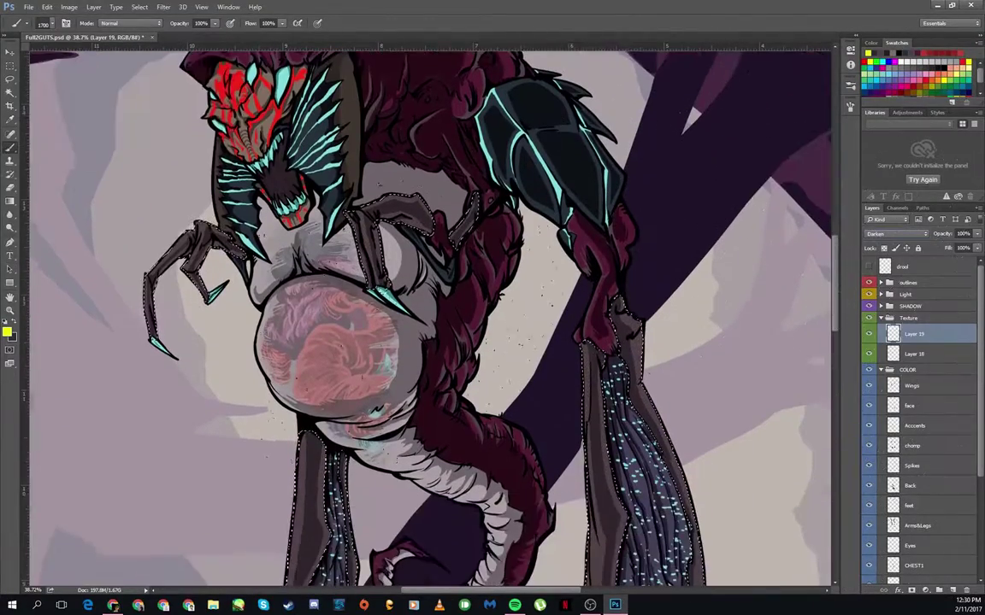
pyautogui.click(889, 234)
pyautogui.click(890, 308)
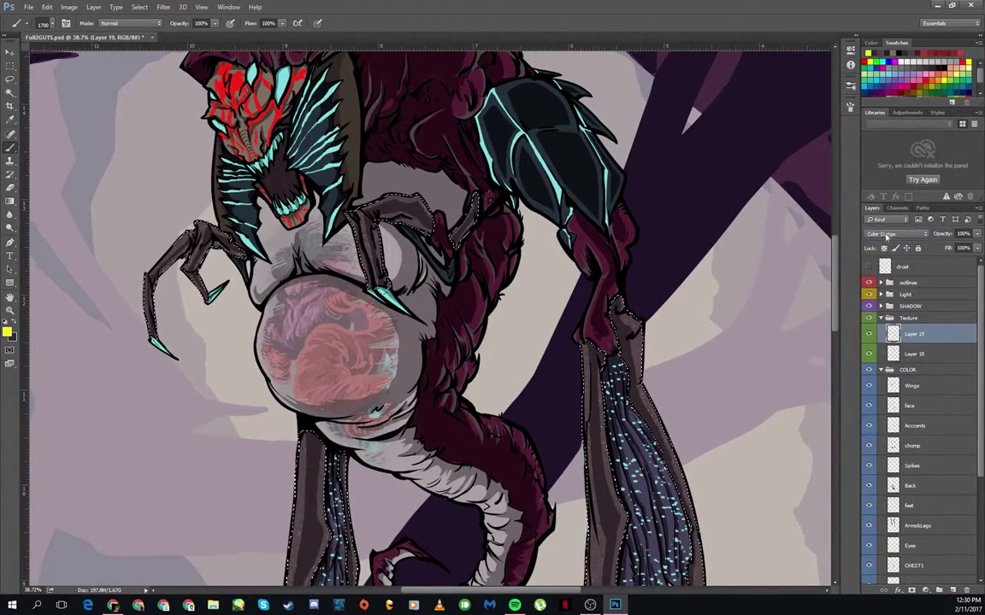
pyautogui.press('Down')
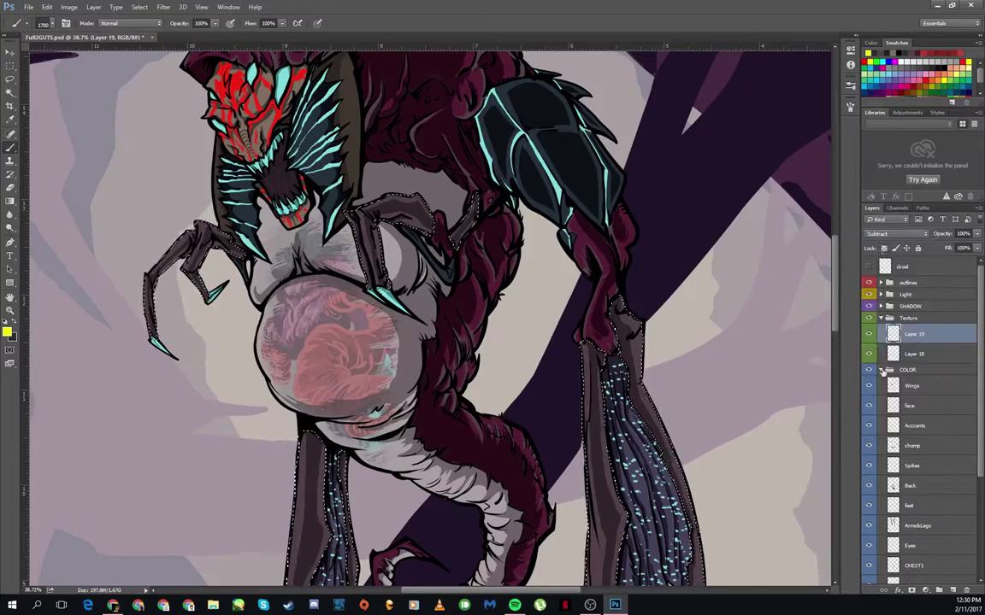
pyautogui.click(889, 234)
pyautogui.click(872, 243)
pyautogui.scroll(-10, 427, 316)
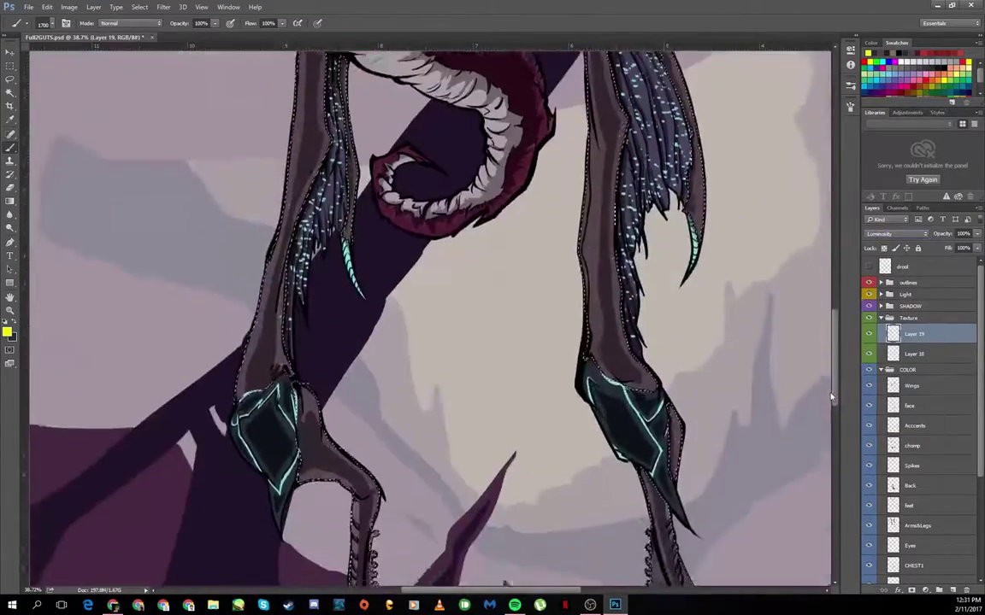
pyautogui.scroll(8, 427, 316)
# Step: Paint yellow texture over the edges of the arms, legs and feet on Layer 19 with a 1000 px brush
pyautogui.click(43, 23)
pyautogui.scroll(-10, 359, 348)
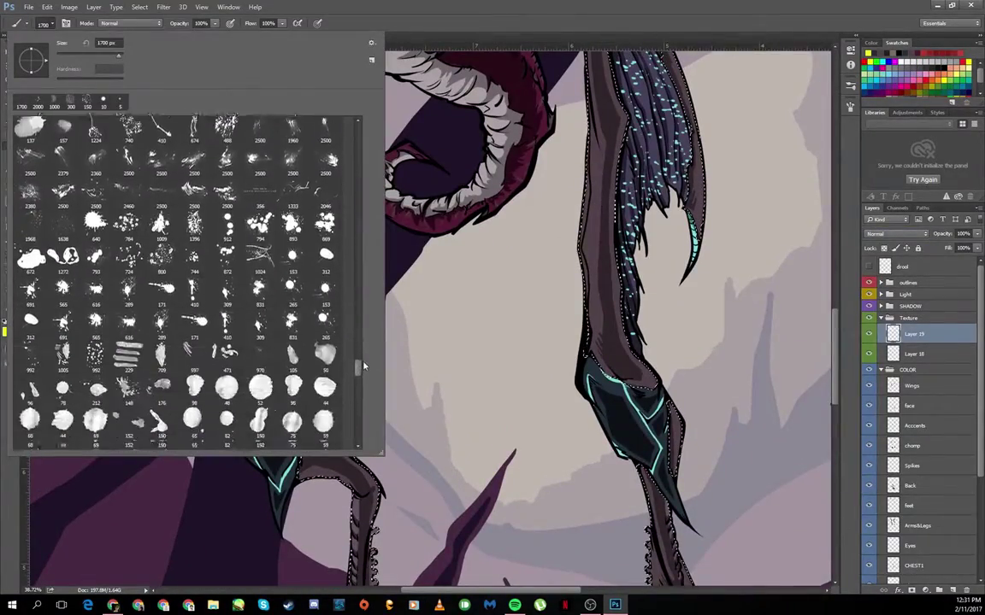
pyautogui.press('Escape')
pyautogui.moveTo(282, 214); pyautogui.dragTo(273, 359)
pyautogui.moveTo(598, 128); pyautogui.dragTo(616, 325)
pyautogui.scroll(-10, 428, 342)
pyautogui.moveTo(188, 436); pyautogui.dragTo(709, 444)
pyautogui.scroll(12, 427, 342)
pyautogui.scroll(-3, 427, 325)
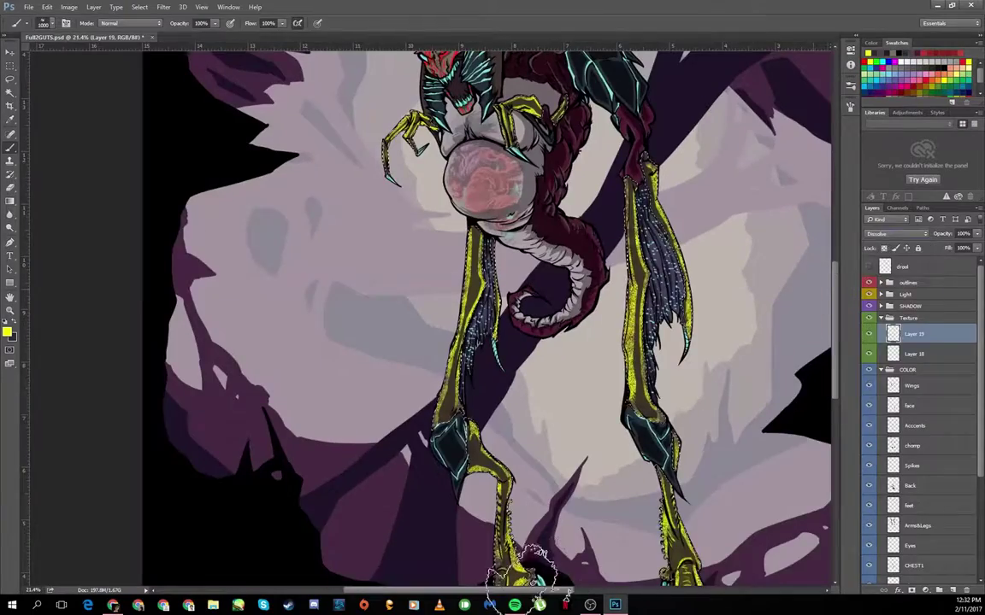
# Step: Set Layer 19's blend mode to Divide and its opacity to 58%
pyautogui.rightClick(883, 397)
pyautogui.click(913, 426)
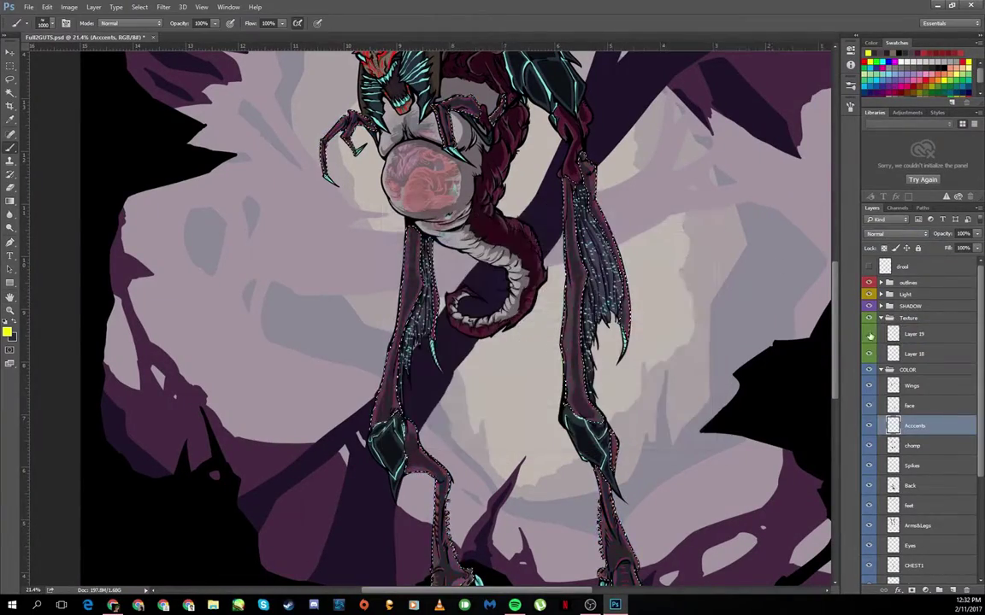
pyautogui.click(913, 333)
pyautogui.click(888, 235)
pyautogui.click(893, 395)
pyautogui.click(977, 233)
pyautogui.moveTo(975, 245); pyautogui.dragTo(912, 274)
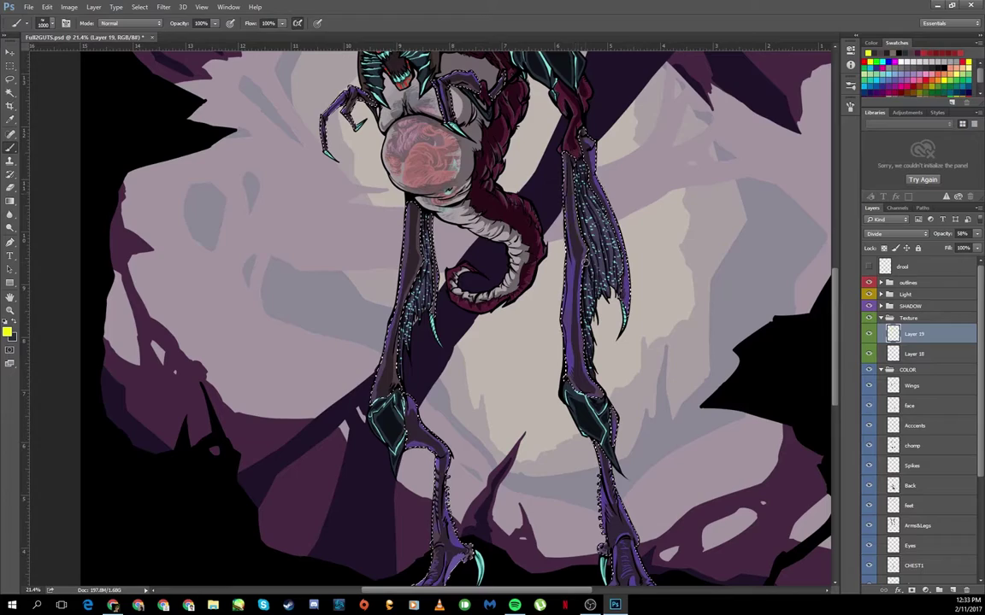
# Step: Rework the texture along the edges of the legs, feet and arms with smaller brushes and set Layer 19's opacity to 75%
pyautogui.scroll(-3, 461, 316)
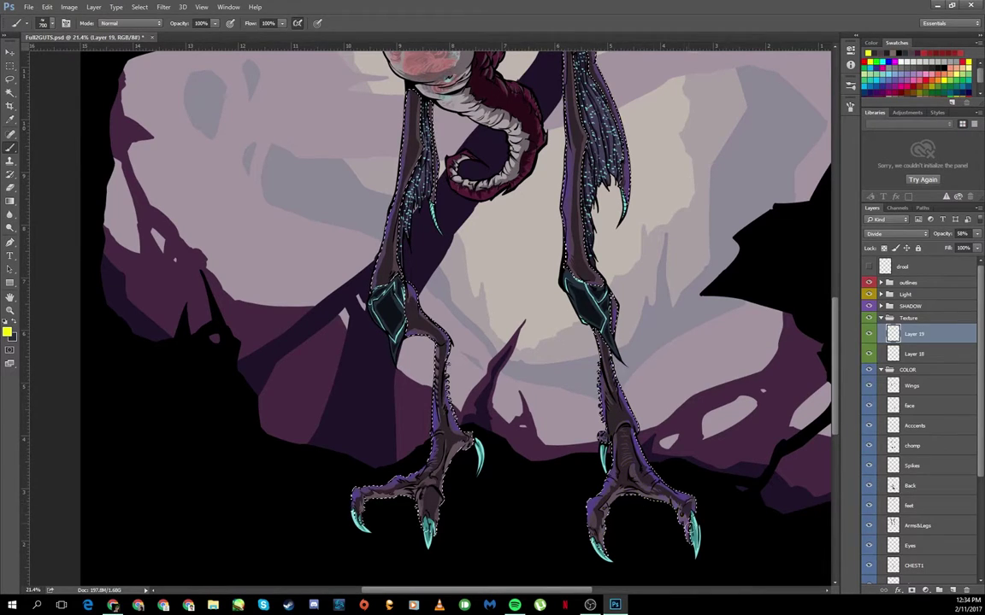
pyautogui.scroll(5, 453, 317)
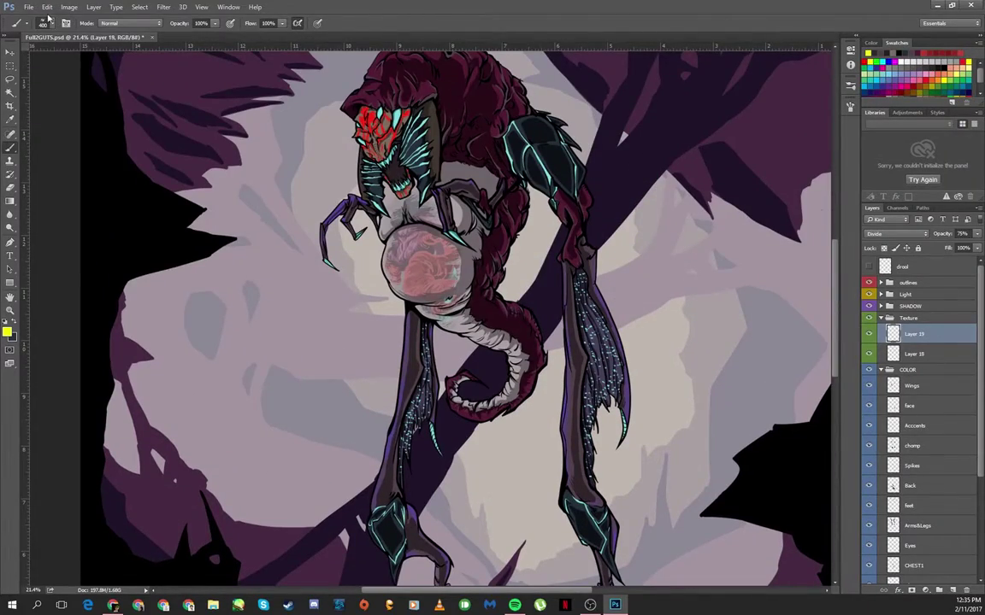
# Step: Paint white texture on the limbs with a 65 px brush on Layer 18 above Layer 19, using Luminosity blending at 54% opacity
pyautogui.click(43, 23)
pyautogui.scroll(-5, 171, 256)
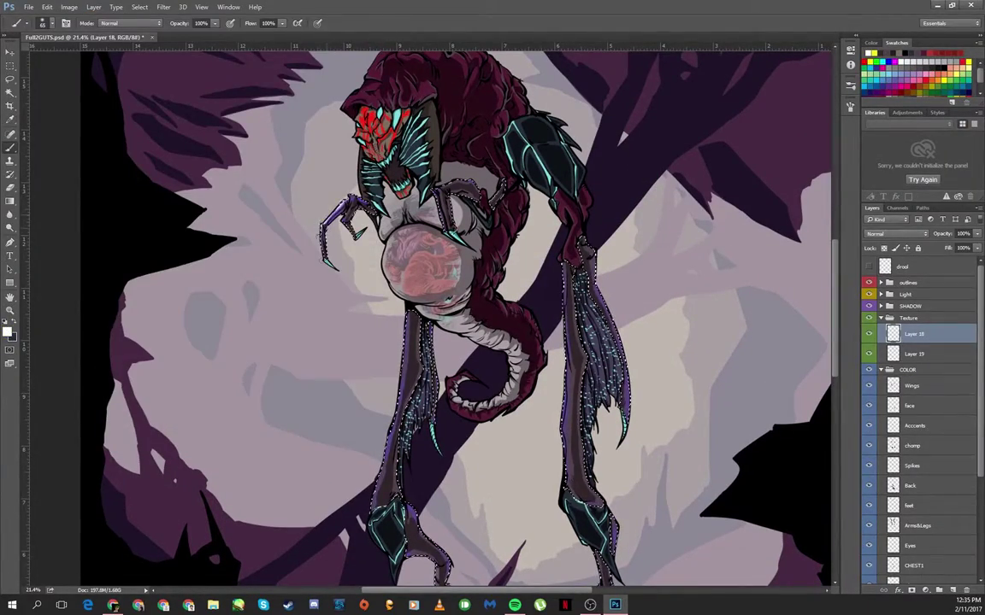
pyautogui.click(895, 233)
pyautogui.click(885, 511)
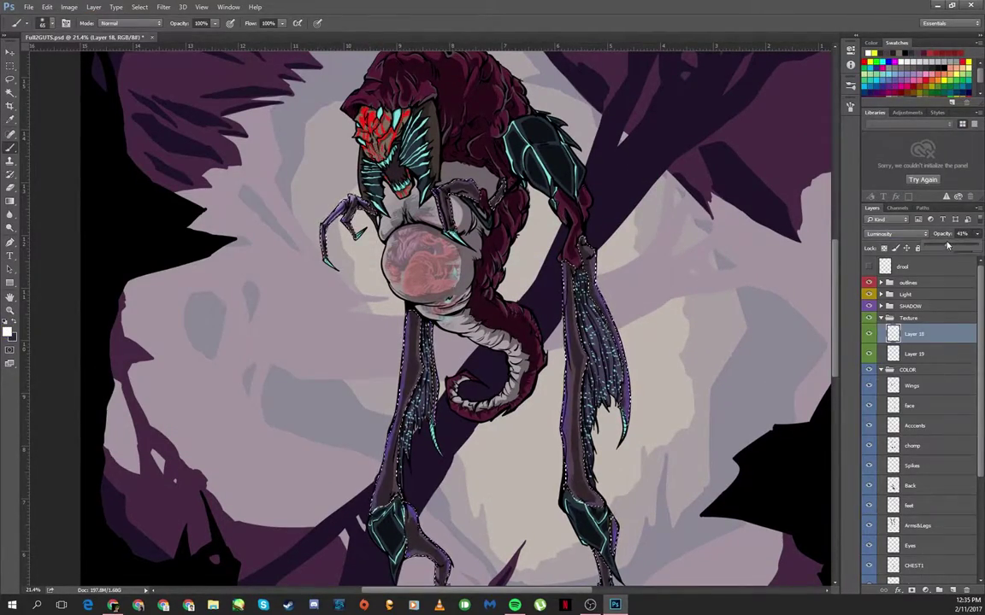
pyautogui.hotkey('ctrl', 'z')
pyautogui.click(895, 234)
pyautogui.click(889, 464)
pyautogui.scroll(-3, 458, 317)
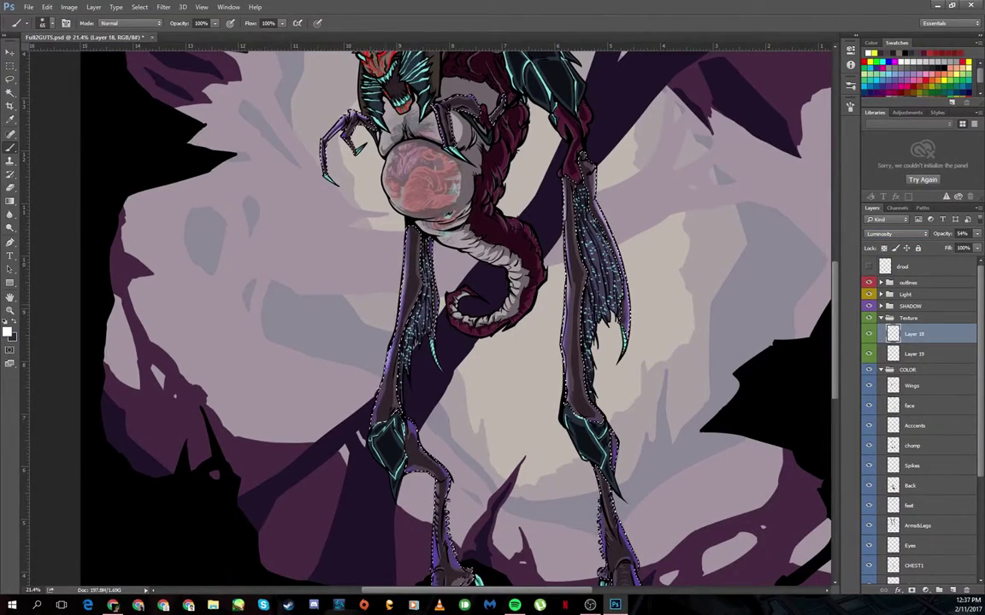
# Step: Clear the limb selection and rename Layer 18 as A&L and Layer 19 as L&A
pyautogui.scroll(-3, 457, 317)
pyautogui.scroll(-2, 458, 316)
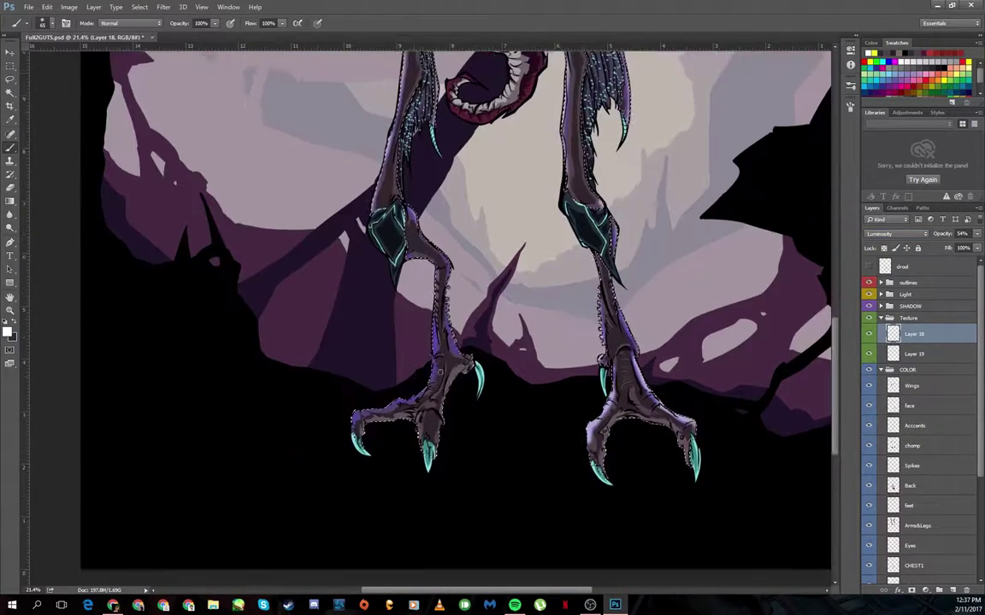
pyautogui.scroll(10, 458, 316)
pyautogui.click(139, 7)
pyautogui.click(137, 21)
pyautogui.scroll(-3, 889, 304)
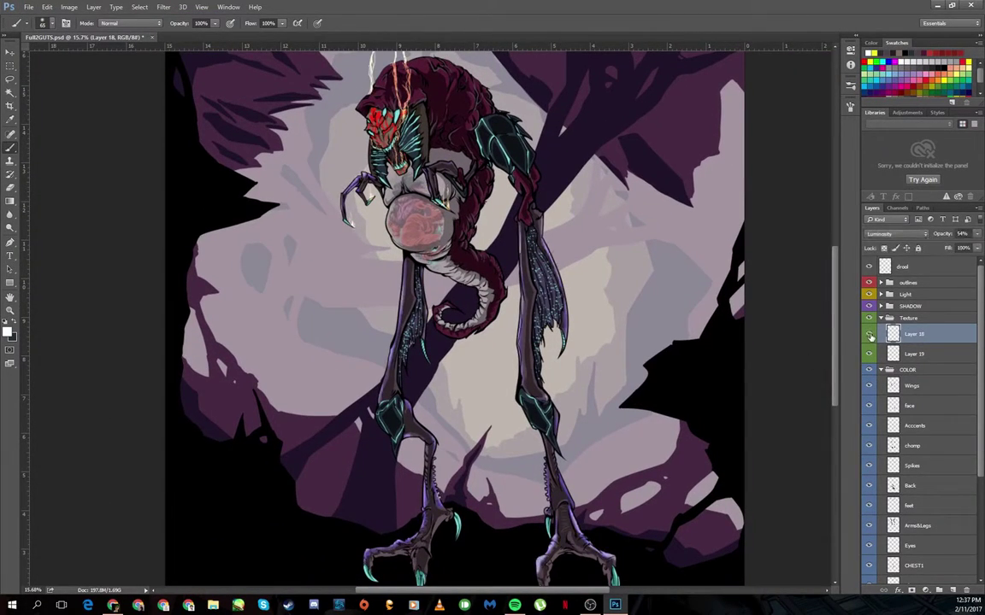
pyautogui.scroll(-4, 829, 409)
pyautogui.scroll(5, 592, 438)
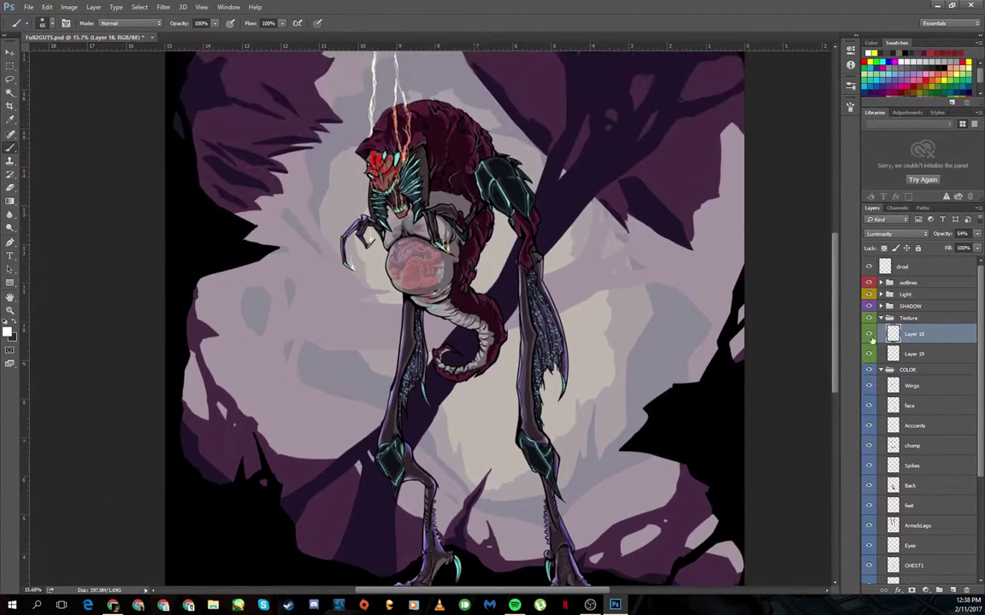
pyautogui.doubleClick(914, 334)
pyautogui.write('A&L')
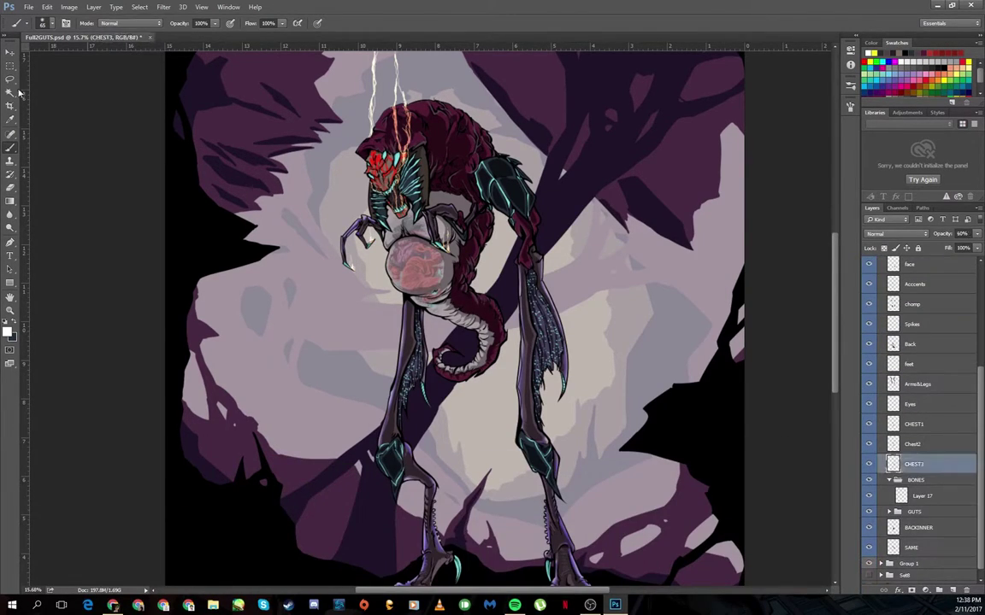
# Step: Select the chest, belly and tail underside with the Magic Wand and add a Belly layer to the Texture folder
pyautogui.click(17, 91)
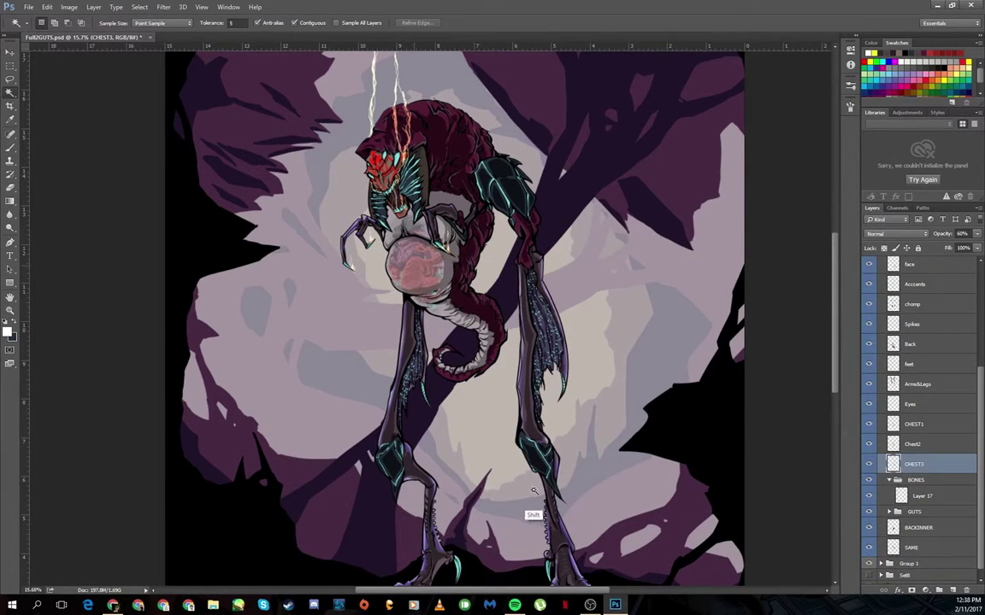
pyautogui.click(907, 445)
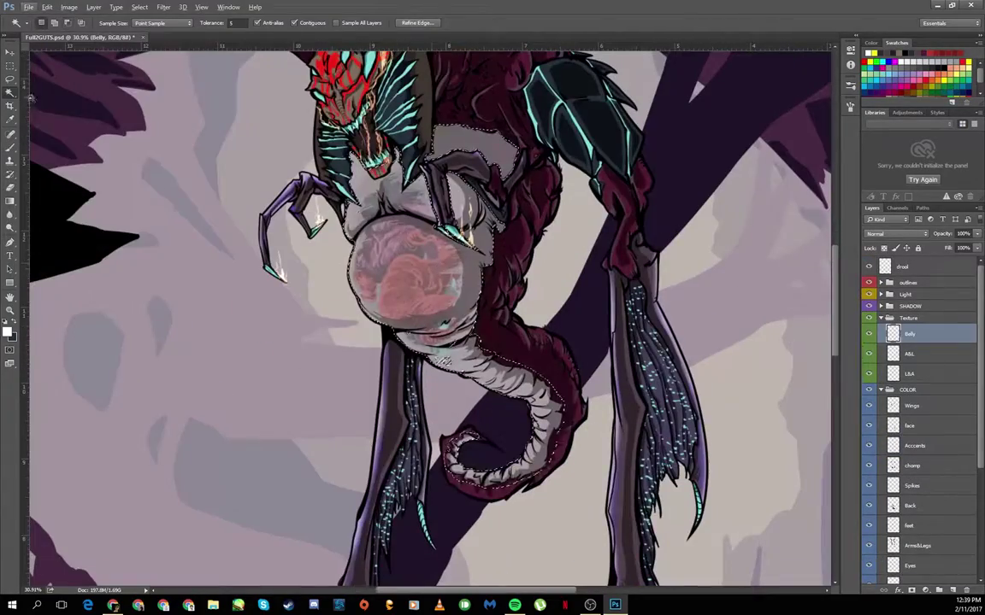
# Step: Paint a gray scale pattern over the chest and belly on the Belly layer with the 1723 px texture brush
pyautogui.rightClick(278, 182)
pyautogui.click(62, 163)
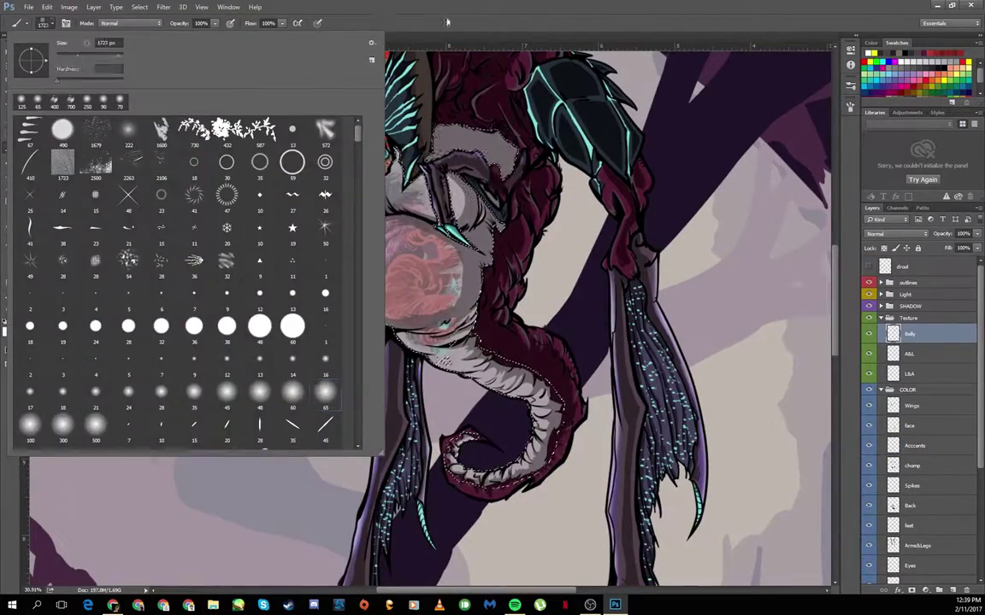
pyautogui.press('Return')
pyautogui.click(8, 331)
pyautogui.click(258, 342)
pyautogui.click(343, 247)
pyautogui.press('b')
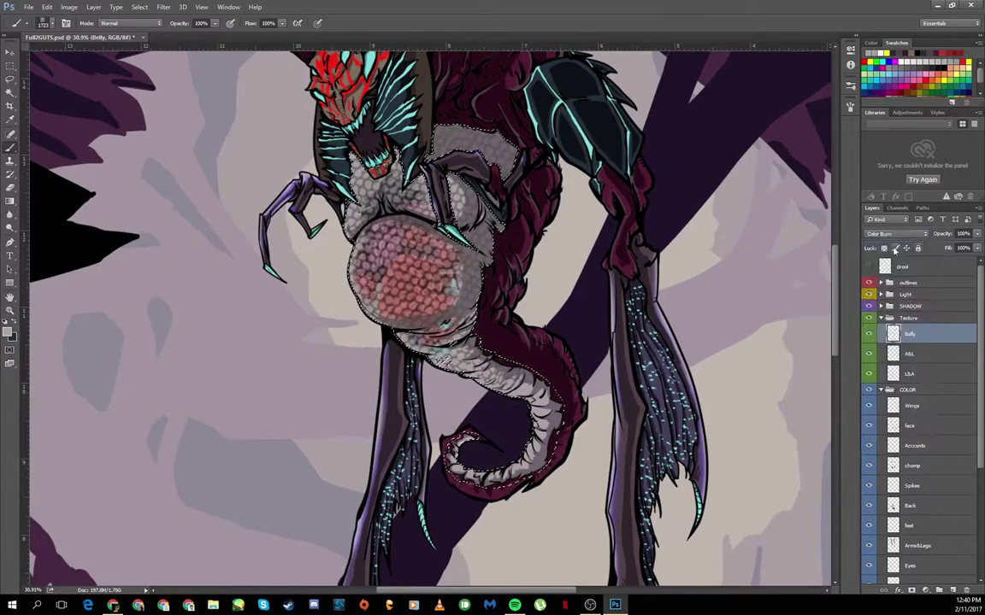
# Step: Try Divide and Color blending on the Belly layer and delete that layer
pyautogui.click(889, 234)
pyautogui.click(876, 347)
pyautogui.click(889, 233)
pyautogui.click(876, 402)
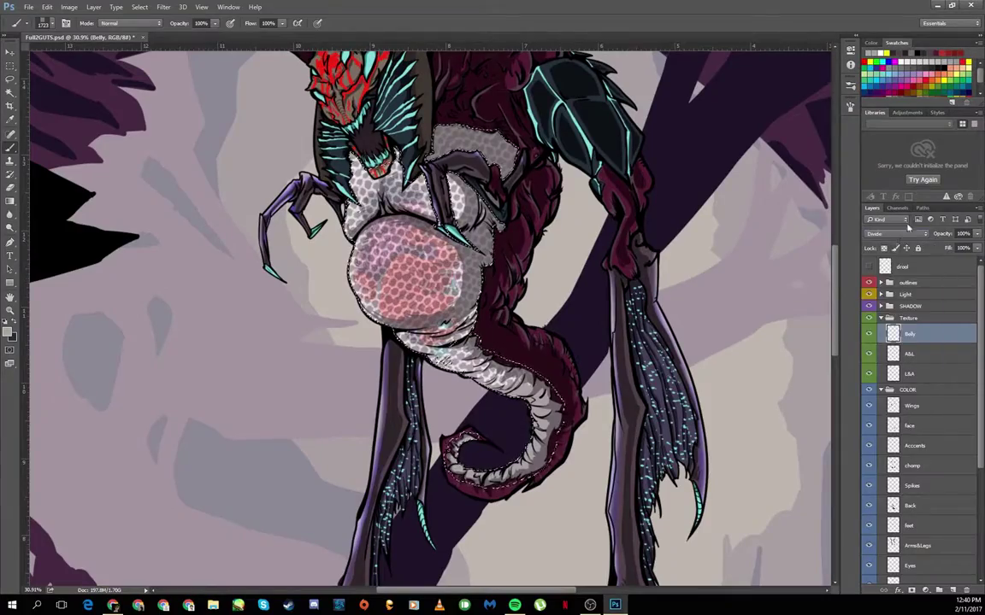
pyautogui.click(889, 233)
pyautogui.click(881, 400)
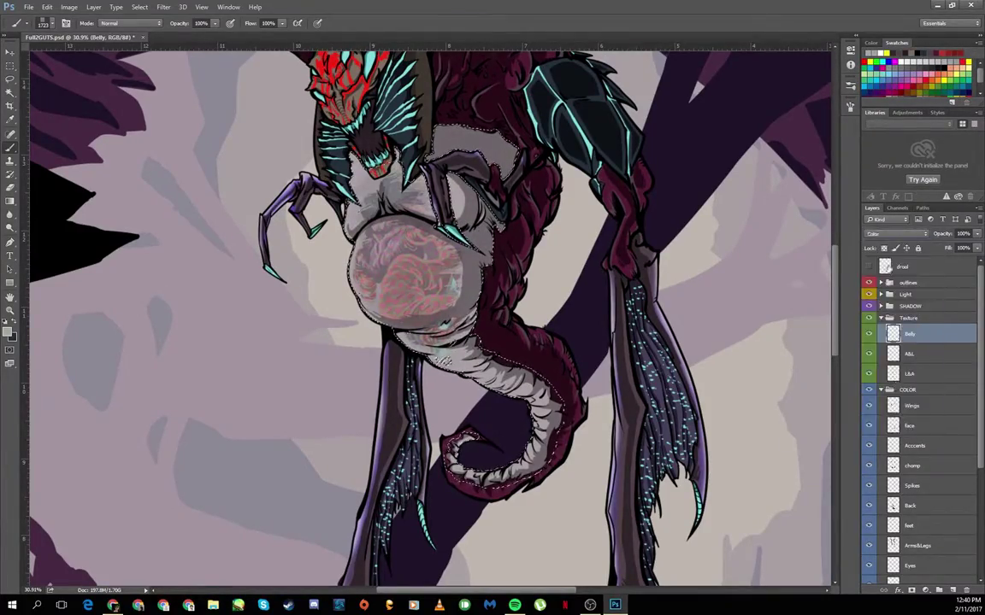
pyautogui.moveTo(941, 248); pyautogui.dragTo(934, 248)
pyautogui.click(966, 591)
# Step: Paint green scales over the belly on a new Layer 18 with Divide blending at 17% opacity
pyautogui.hotkey('ctrl', 'v')
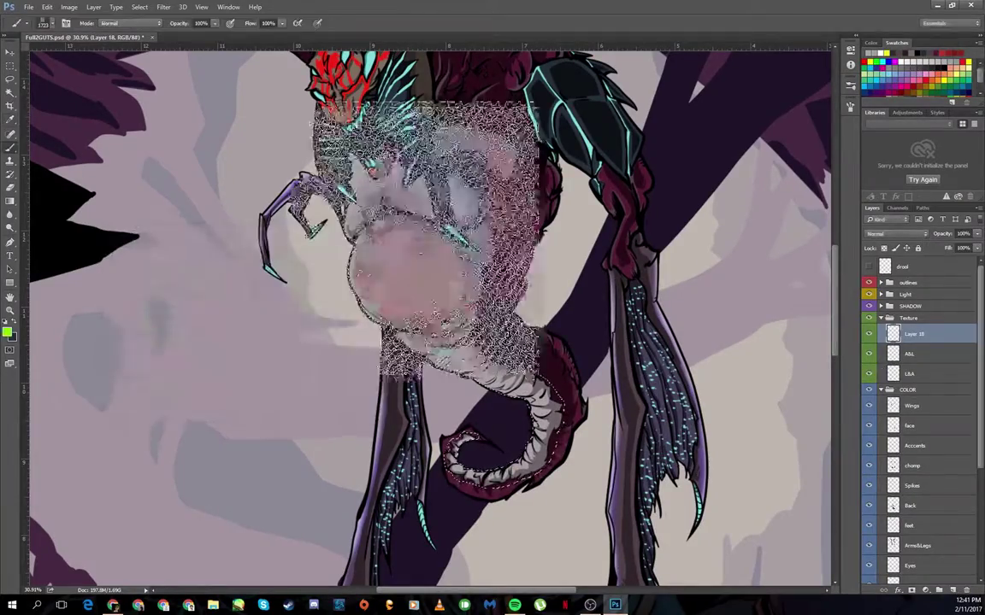
pyautogui.click(976, 239)
pyautogui.click(922, 354)
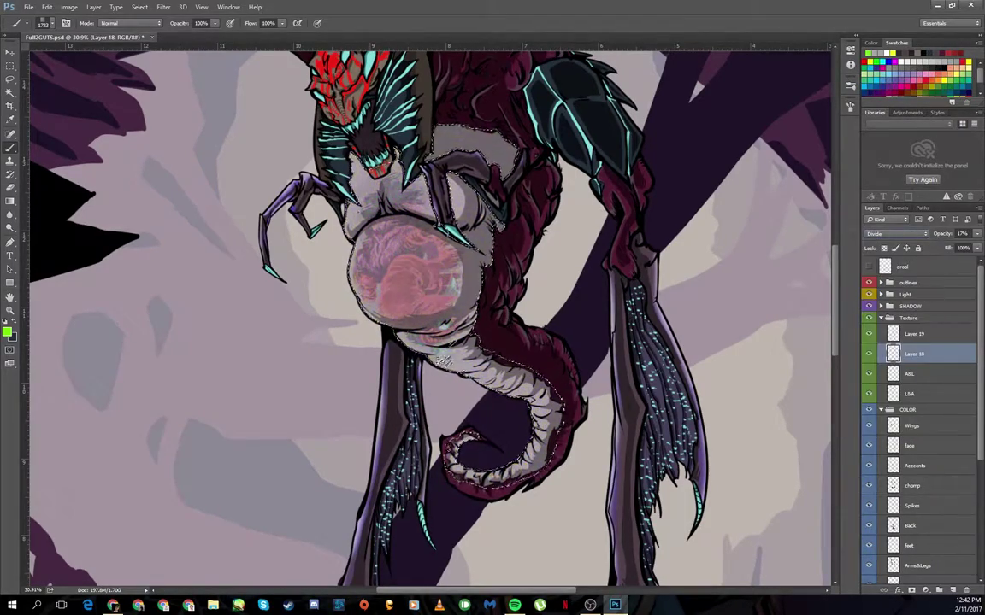
# Step: Outline individual belly scales in white on Layer 19 with a 10 px brush
pyautogui.click(913, 333)
pyautogui.click(898, 234)
pyautogui.click(874, 297)
pyautogui.click(43, 23)
pyautogui.click(8, 332)
pyautogui.click(345, 246)
pyautogui.scroll(3, 395, 244)
pyautogui.rightClick(395, 244)
pyautogui.moveTo(425, 248)
pyautogui.mouseDown()
pyautogui.moveTo(451, 239)
pyautogui.moveTo(418, 272)
pyautogui.mouseUp()
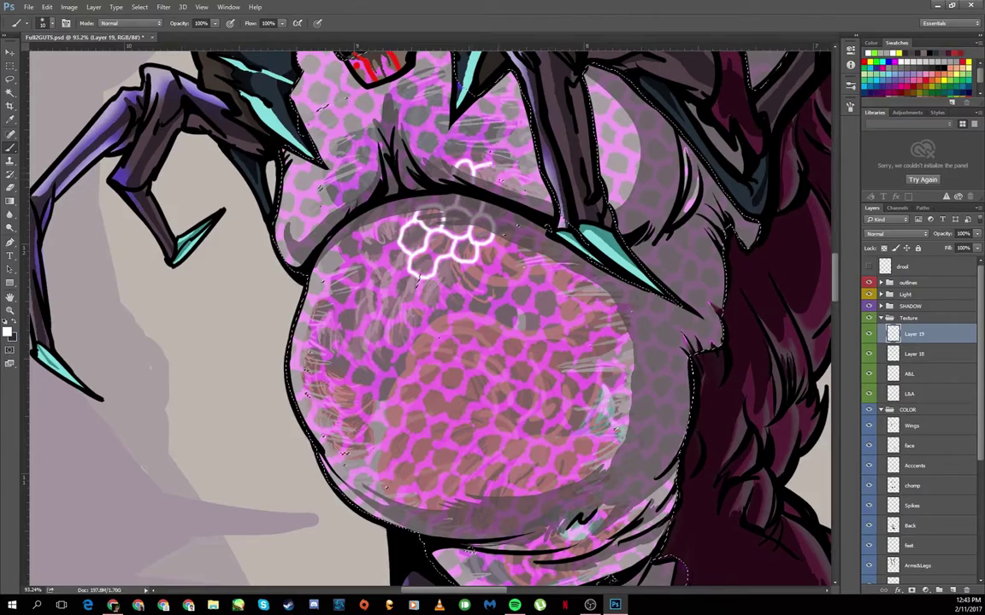
pyautogui.moveTo(487, 171); pyautogui.dragTo(538, 180)
pyautogui.hotkey('alt', '[')
# Step: Try Color Dodge blending at 18% opacity on Layer 19 and discard both belly texture layers
pyautogui.click(898, 233)
pyautogui.click(889, 269)
pyautogui.click(898, 233)
pyautogui.click(889, 310)
pyautogui.moveTo(942, 234); pyautogui.dragTo(923, 233)
pyautogui.scroll(-4, 598, 299)
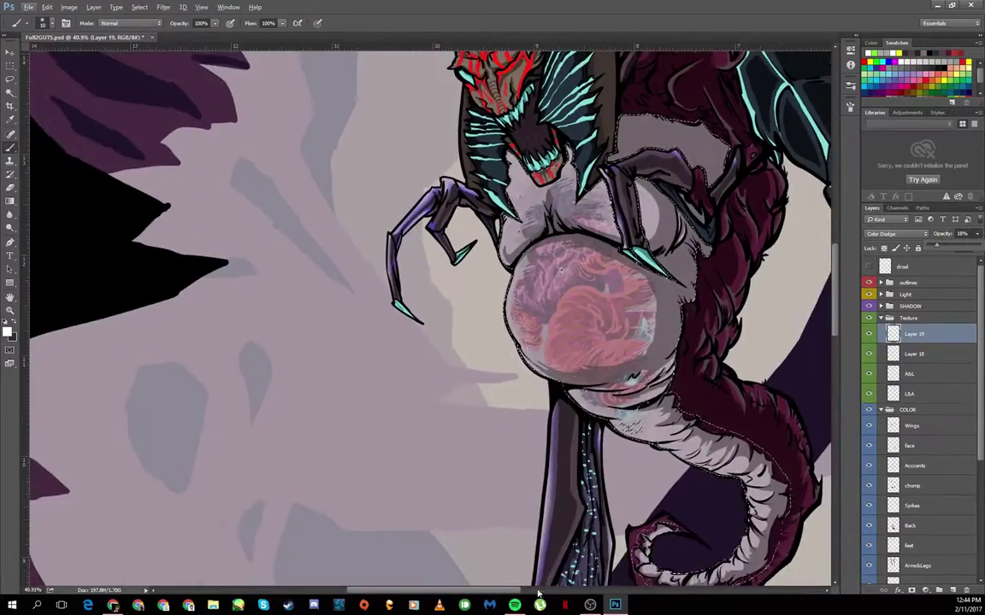
pyautogui.hscroll(3, 578, 590)
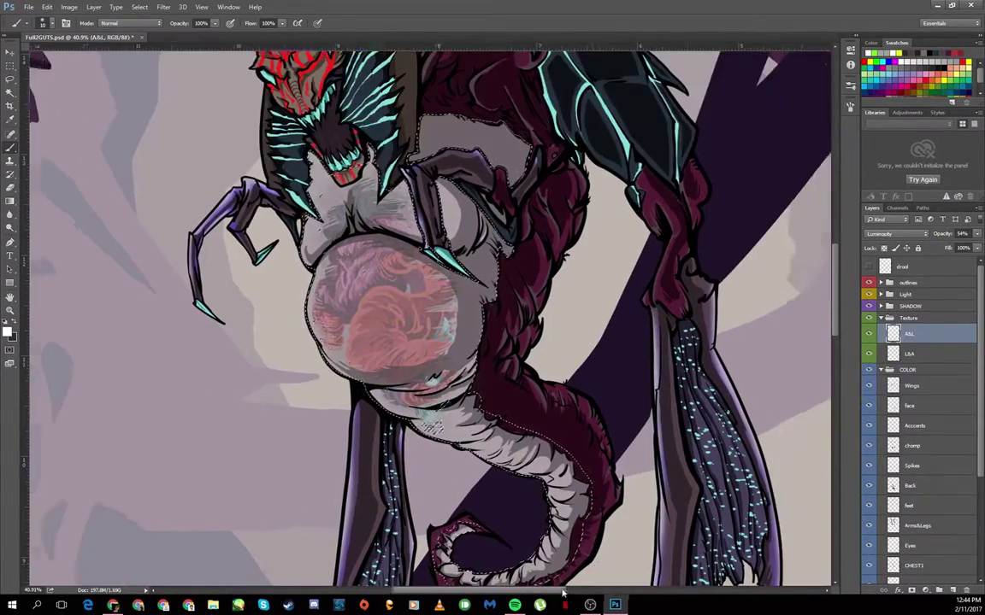
# Step: Paint green texture over the chest and belly on a new Layer 18 with a 1700 px texture brush
pyautogui.click(42, 23)
pyautogui.moveTo(359, 129); pyautogui.dragTo(359, 305)
pyautogui.doubleClick(128, 257)
pyautogui.click(286, 290)
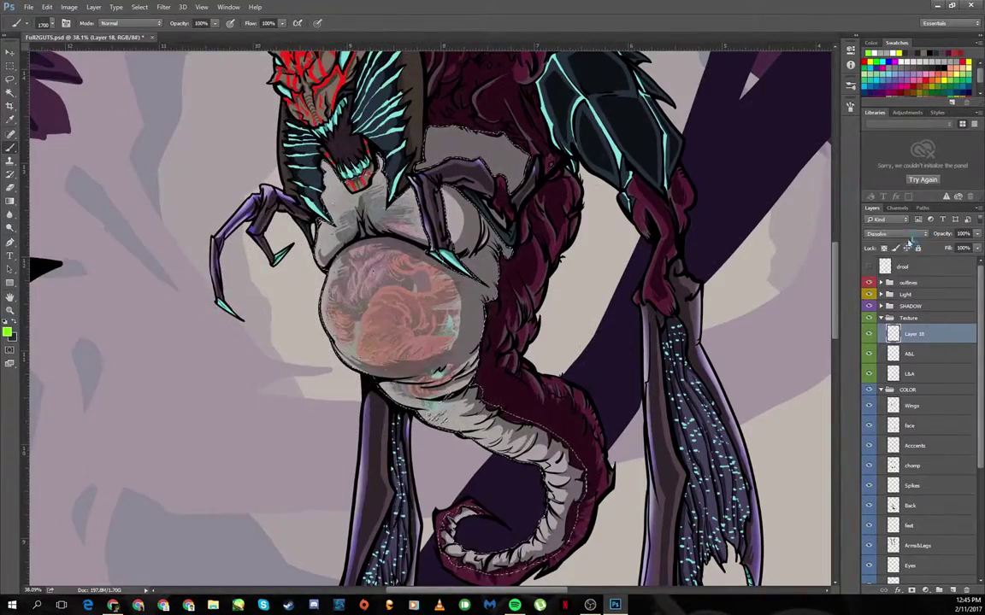
# Step: Compare blend modes for the belly texture and set Layer 18 to Divide at 52% opacity
pyautogui.click(977, 233)
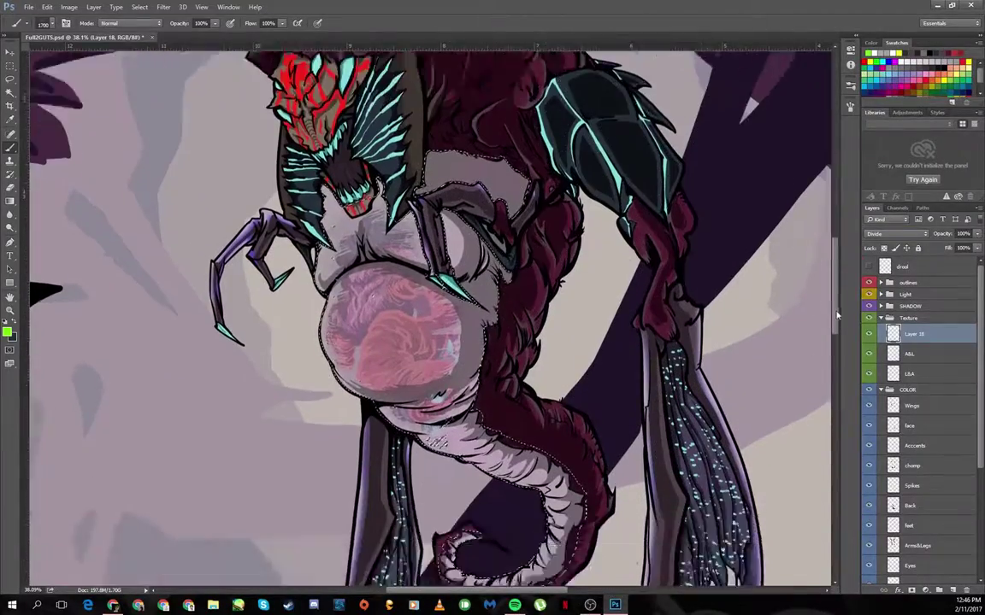
pyautogui.moveTo(974, 245); pyautogui.dragTo(952, 245)
pyautogui.click(896, 233)
pyautogui.click(874, 267)
pyautogui.click(896, 234)
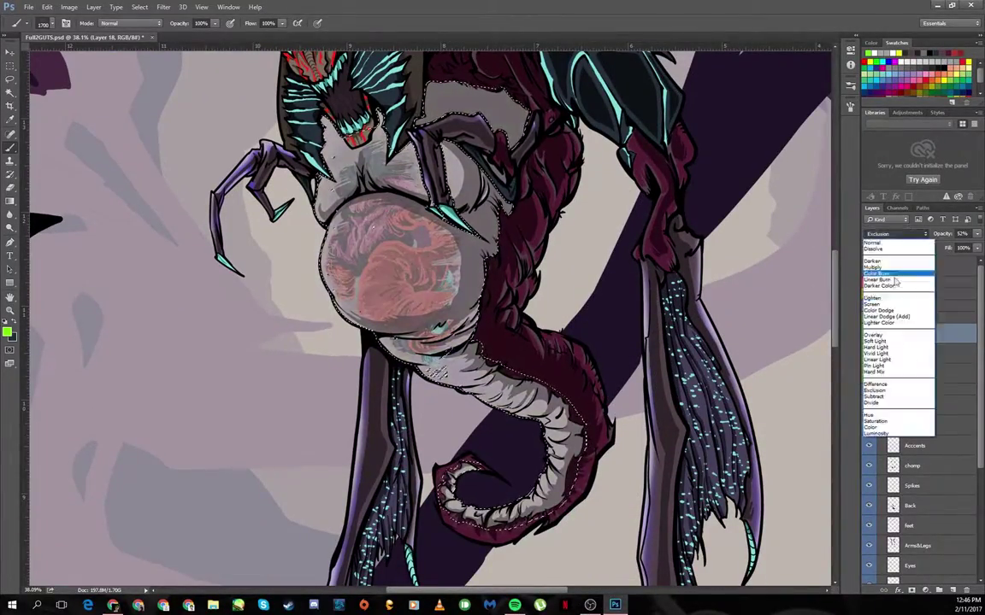
pyautogui.click(874, 373)
# Step: Try green texture from a 1200 px brush on a new Layer 19 with Subtract and Screen blending
pyautogui.hotkey('ctrl', 'shift', 'alt', 'n')
pyautogui.click(47, 23)
pyautogui.scroll(-6, 188, 282)
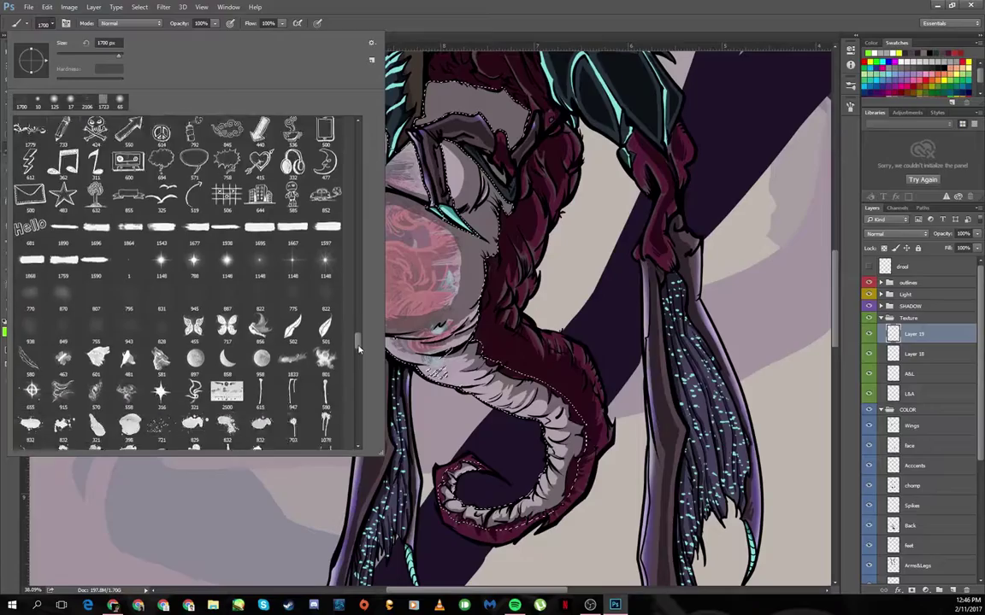
pyautogui.doubleClick(332, 301)
pyautogui.click(47, 7)
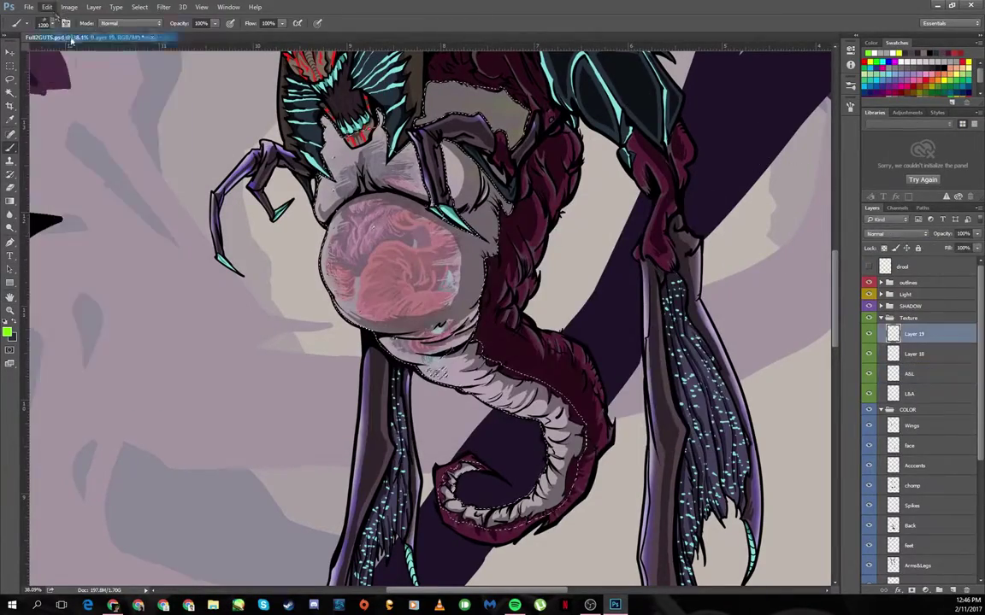
pyautogui.click(69, 30)
pyautogui.click(896, 234)
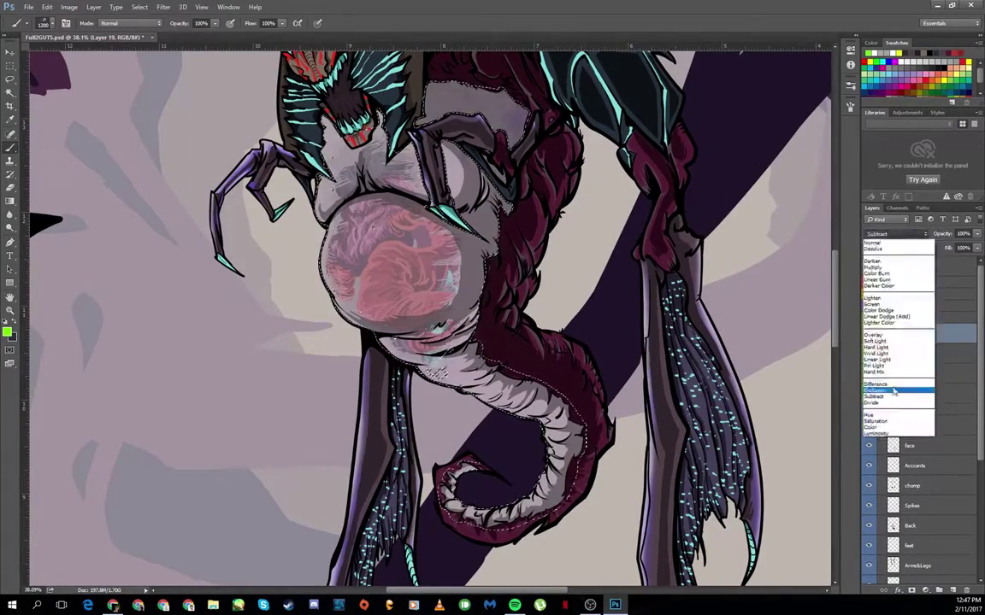
pyautogui.click(879, 348)
pyautogui.scroll(3, 861, 324)
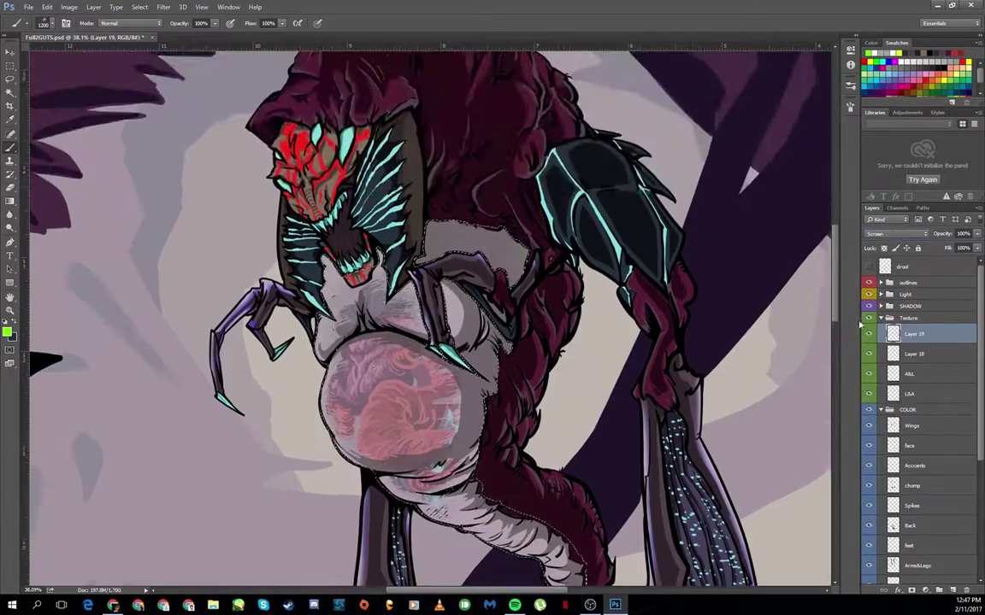
# Step: Try another texture brush on the chest on Layer 19 and undo the recent changes
pyautogui.hotkey('ctrl', 'e')
pyautogui.scroll(-2, 428, 299)
pyautogui.click(48, 24)
pyautogui.scroll(-5, 171, 257)
pyautogui.click(451, 24)
pyautogui.scroll(15, 896, 234)
pyautogui.click(47, 7)
pyautogui.click(69, 39)
pyautogui.hotkey('ctrl', 'alt', 'z')
pyautogui.hotkey('ctrl', 'alt', 'z')
pyautogui.hotkey('ctrl', 'alt', 'z')
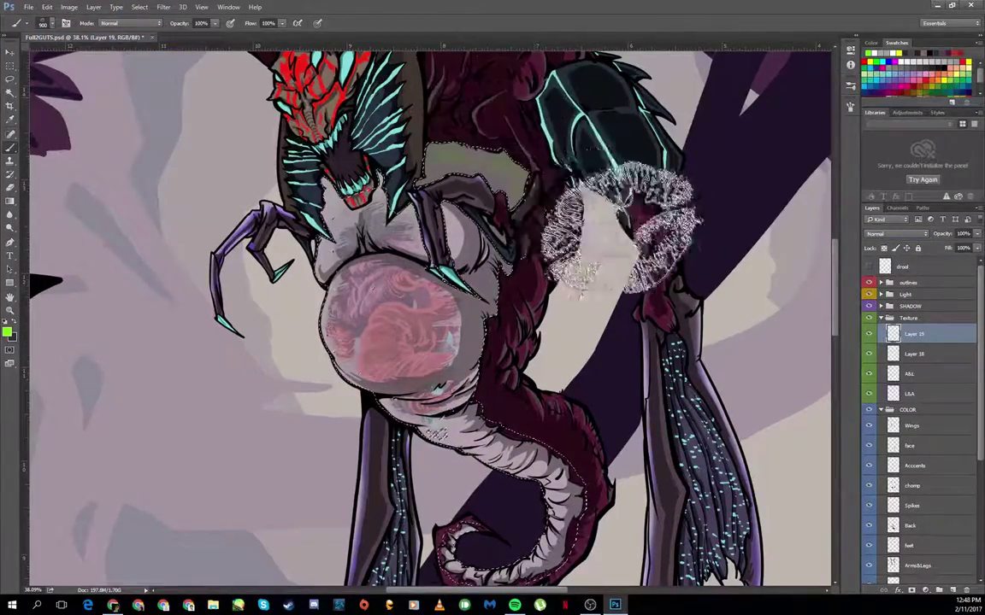
# Step: Paint green texture on the upper chest on Layer 19 and enlarge the brush to 1500 px
pyautogui.press(']')
pyautogui.press(']')
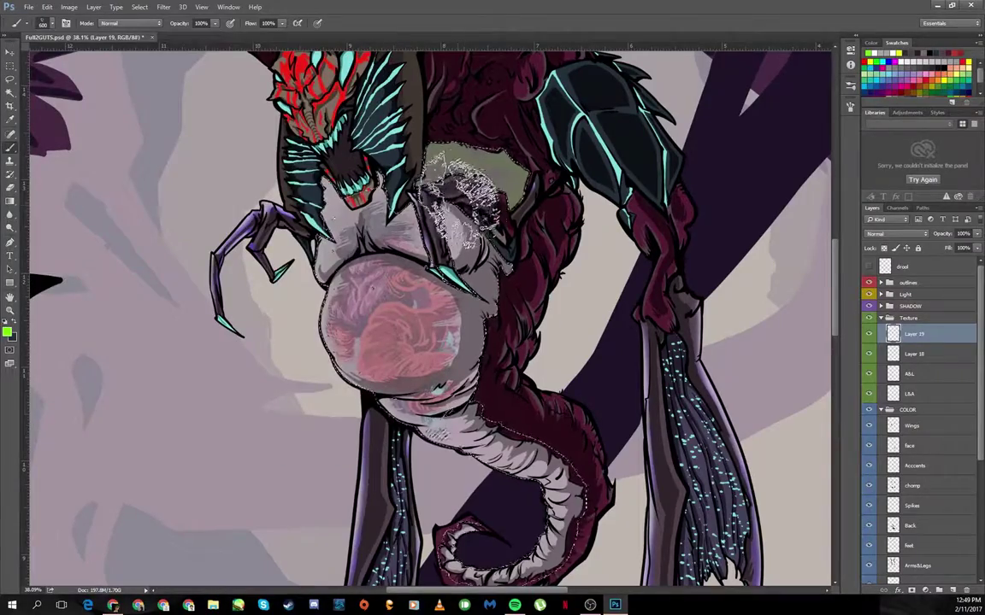
pyautogui.press(']')
pyautogui.press(']')
pyautogui.press(']')
pyautogui.press(']')
pyautogui.press(']')
pyautogui.press(']')
pyautogui.press(']')
pyautogui.press(']')
pyautogui.press(']')
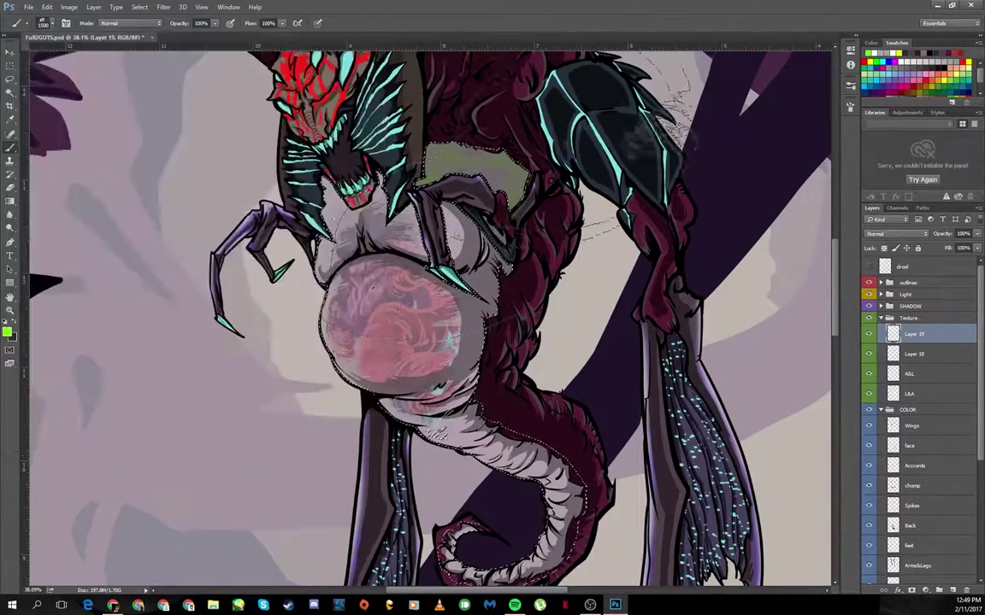
# Step: Try Screen and other blend modes on Layer 19's green chest texture
pyautogui.click(908, 234)
pyautogui.click(935, 351)
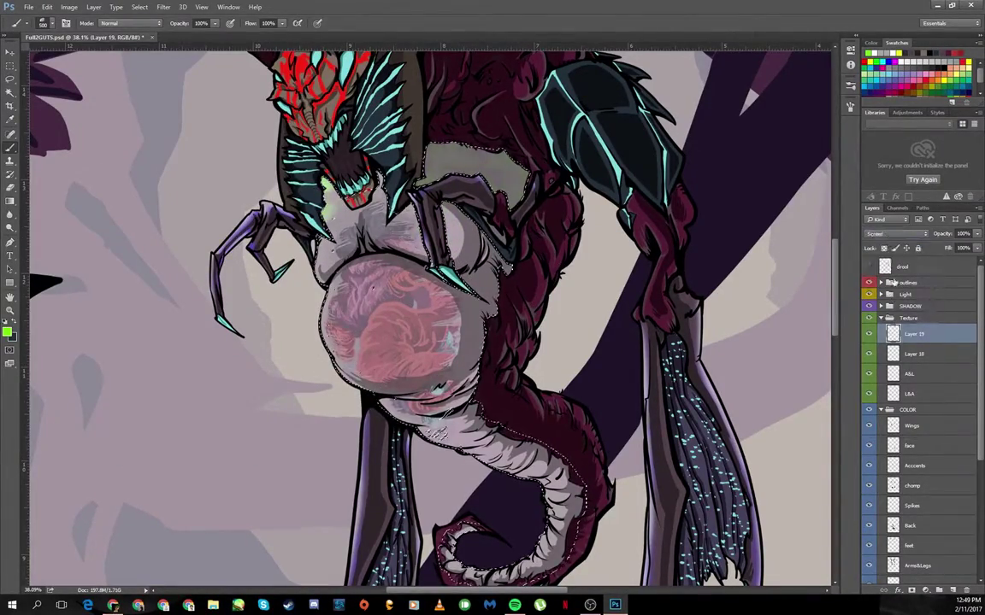
pyautogui.click(902, 234)
pyautogui.click(906, 374)
pyautogui.press('Down')
pyautogui.press('Down')
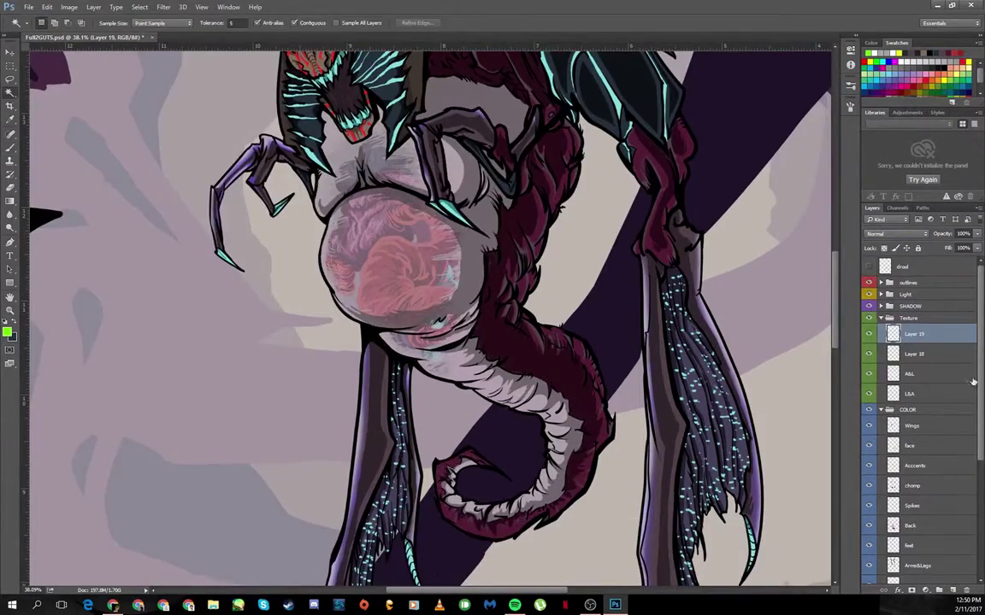
# Step: Select the membranes hanging from both arms on the Wings layer with the Magic Wand
pyautogui.scroll(-3, 915, 427)
pyautogui.keyDown('ctrl'); pyautogui.click(892, 299); pyautogui.keyUp('ctrl')
pyautogui.press('w')
pyautogui.scroll(-3, 614, 473)
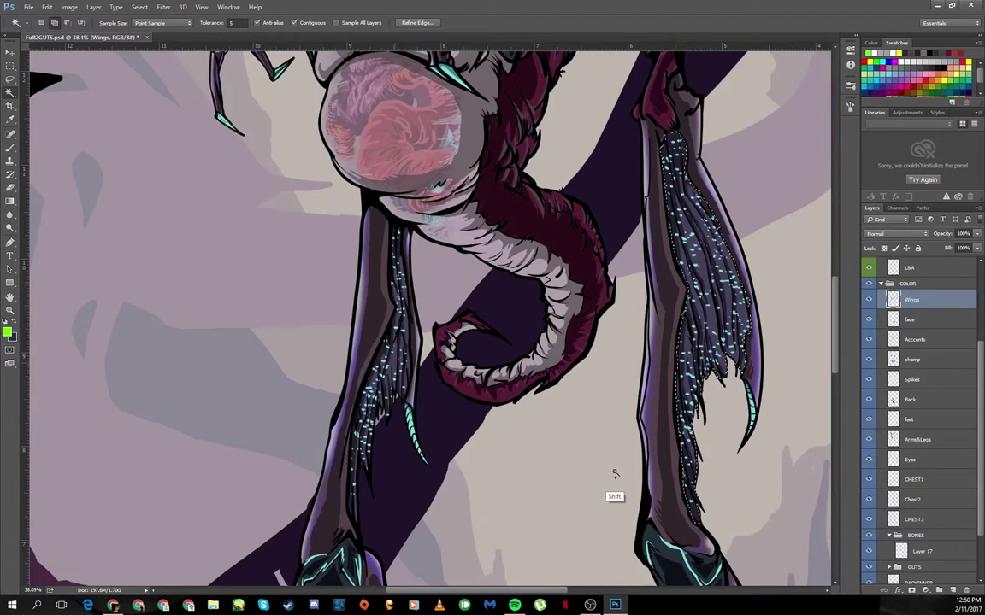
pyautogui.scroll(3, 977, 272)
pyautogui.hotkey('ctrl', 'd')
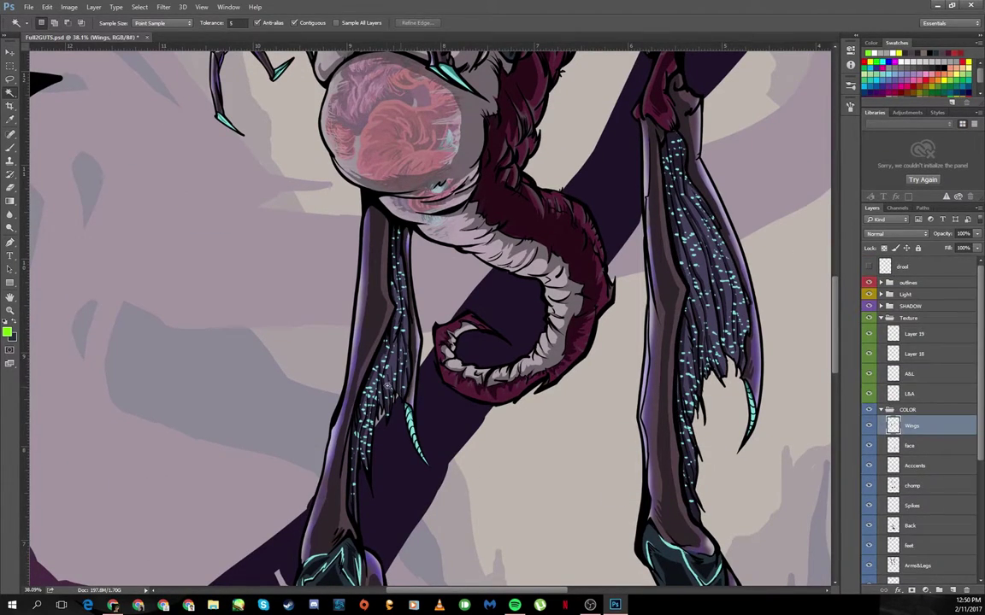
# Step: Make Layer 19 active and set the foreground color to golden yellow
pyautogui.click(914, 334)
pyautogui.click(6, 331)
pyautogui.press('Return')
pyautogui.press('i')
pyautogui.click(7, 331)
pyautogui.press('Return')
pyautogui.click(11, 147)
# Step: Try a 300 px texture brush and another preset on the wing membranes
pyautogui.click(24, 23)
pyautogui.scroll(-3, 171, 213)
pyautogui.click(395, 298)
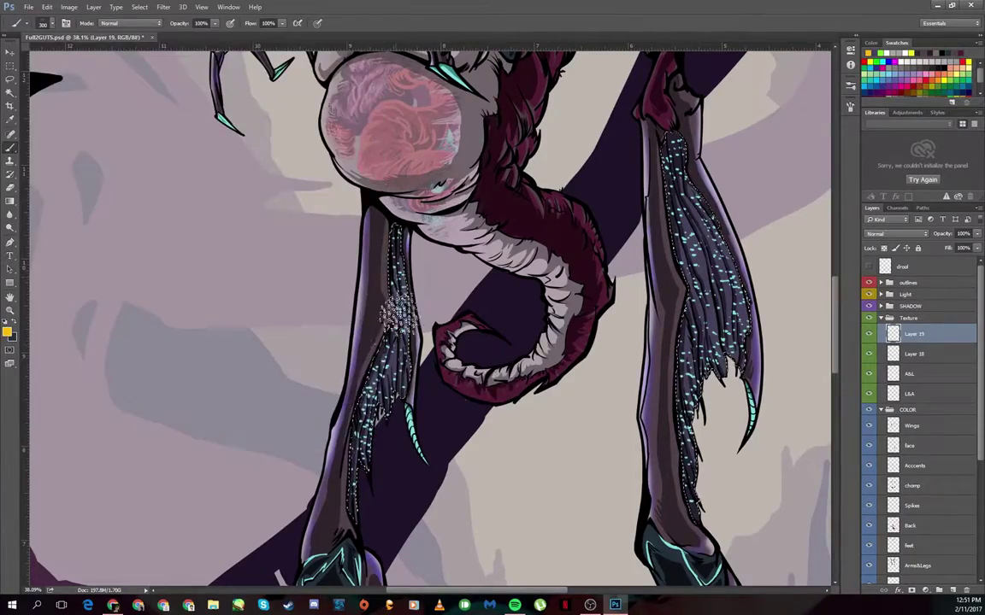
pyautogui.click(53, 24)
pyautogui.doubleClick(160, 319)
pyautogui.press('Delete')
# Step: Paint golden yellow speckled texture down both wing membranes on Layer 19 with a 2478 px brush
pyautogui.click(53, 24)
pyautogui.scroll(-1, 357, 425)
pyautogui.doubleClick(226, 286)
pyautogui.scroll(-3, 428, 325)
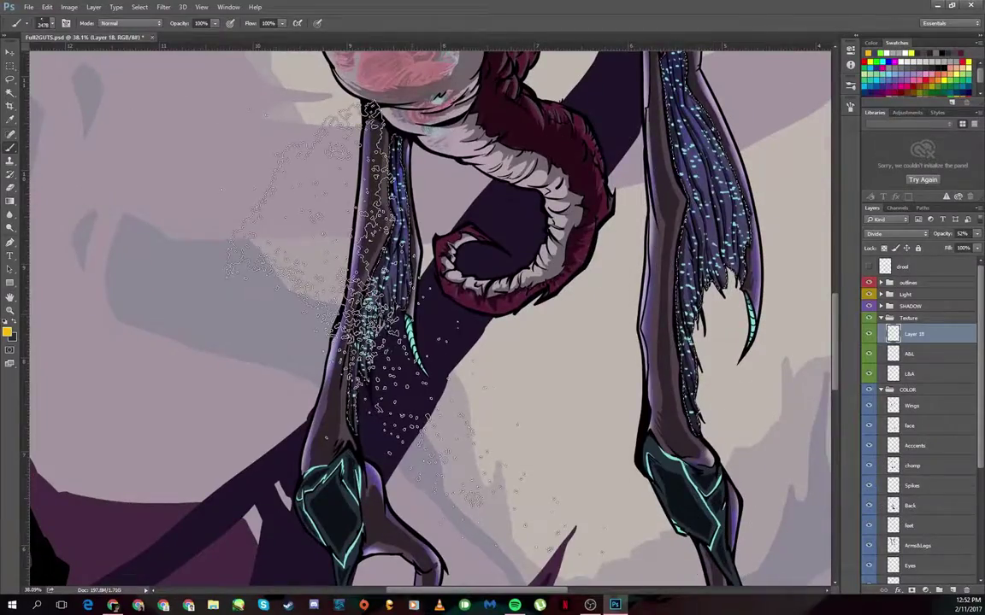
pyautogui.moveTo(368, 214); pyautogui.dragTo(380, 393)
pyautogui.moveTo(683, 154); pyautogui.dragTo(709, 376)
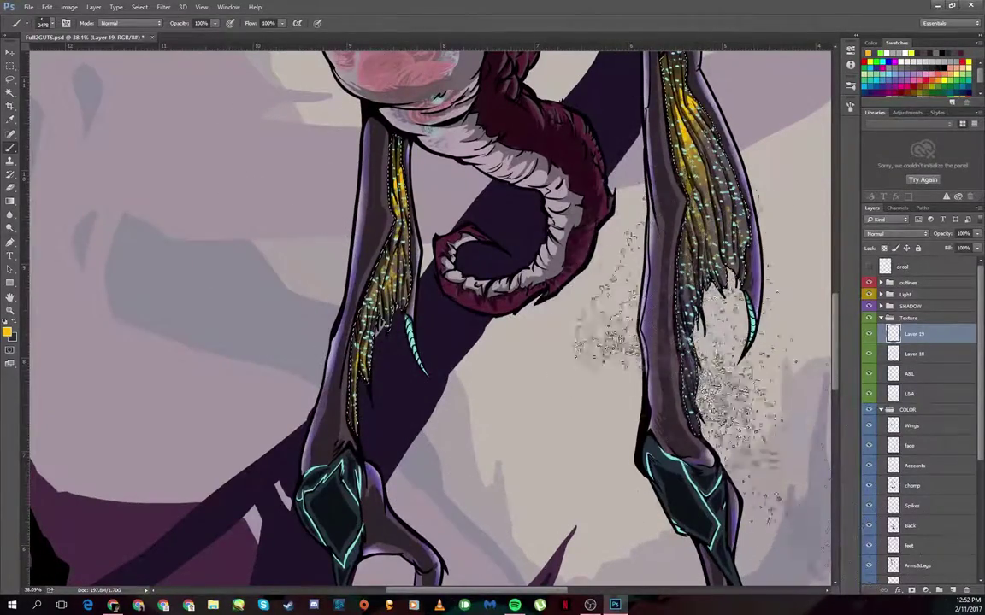
# Step: Compare blend modes including Hard Mix for the wing texture and set Layer 19 to Divide
pyautogui.scroll(3, 427, 325)
pyautogui.click(896, 233)
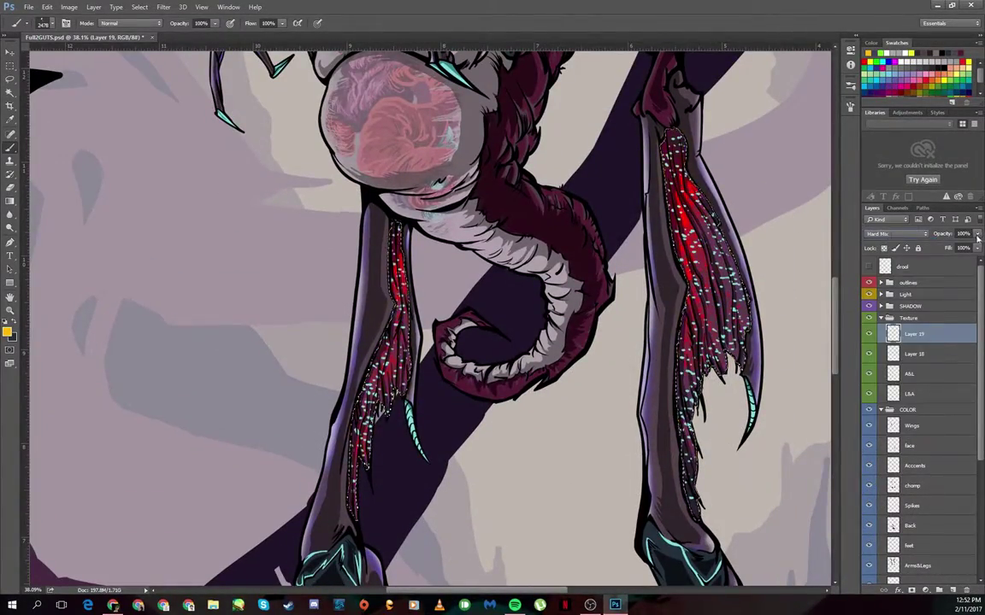
pyautogui.click(881, 310)
pyautogui.click(906, 236)
pyautogui.click(901, 236)
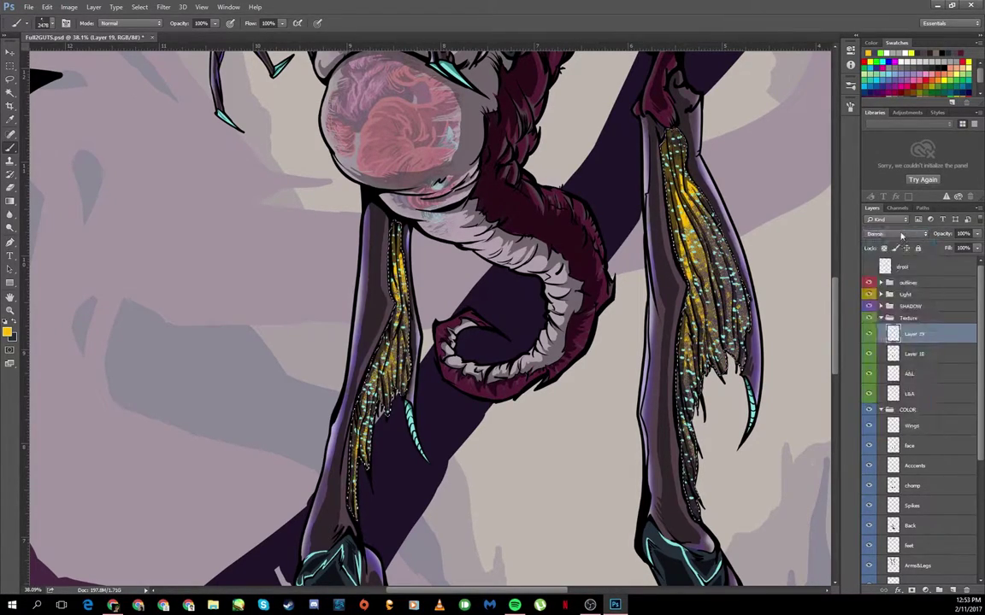
pyautogui.scroll(-3, 260, 184)
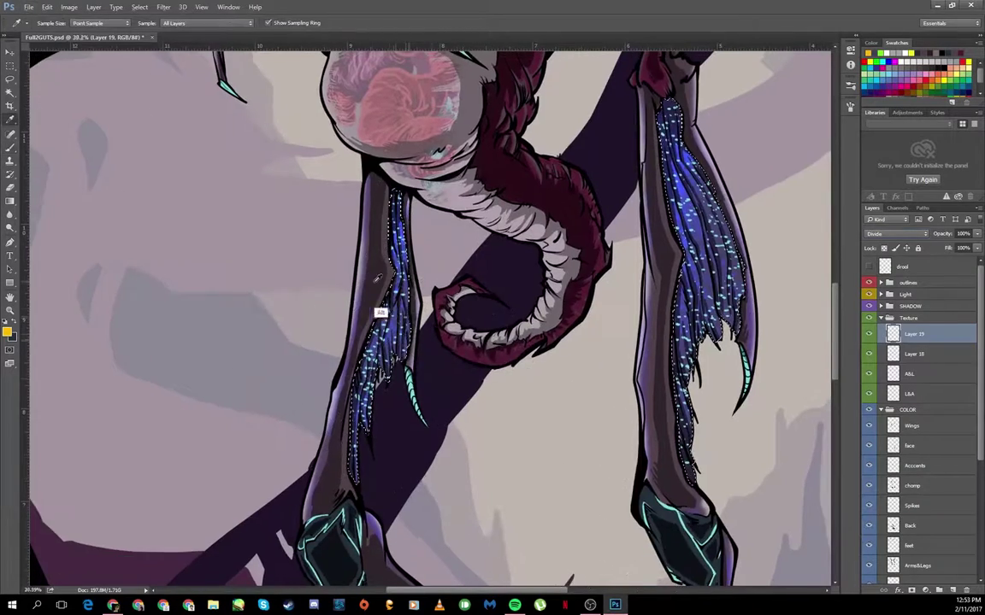
# Step: Compare further blend modes, including Subtract, for the wing texture on Layer 19
pyautogui.click(898, 234)
pyautogui.scroll(-4, 397, 316)
pyautogui.press('b')
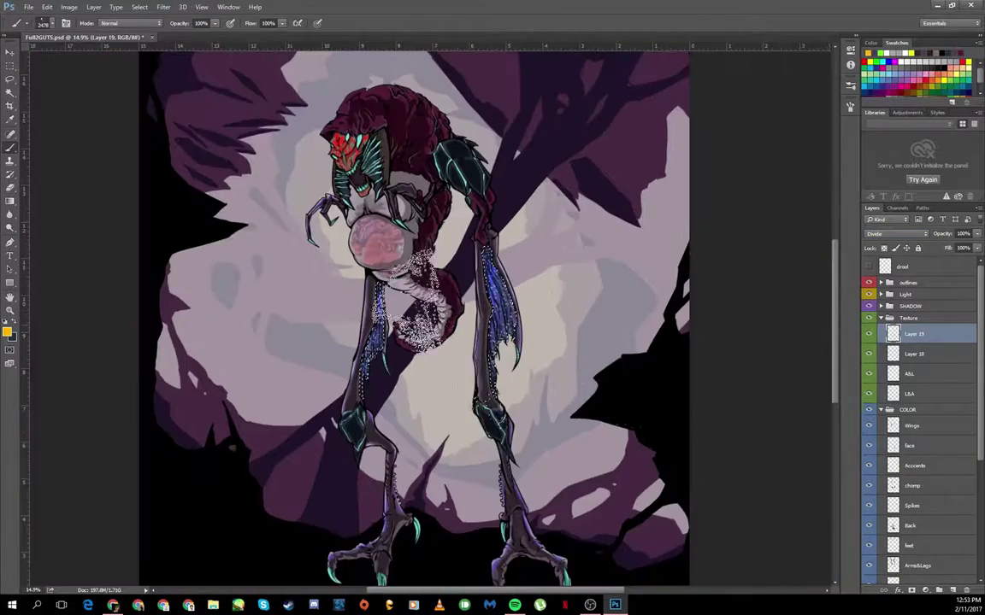
pyautogui.press('Up')
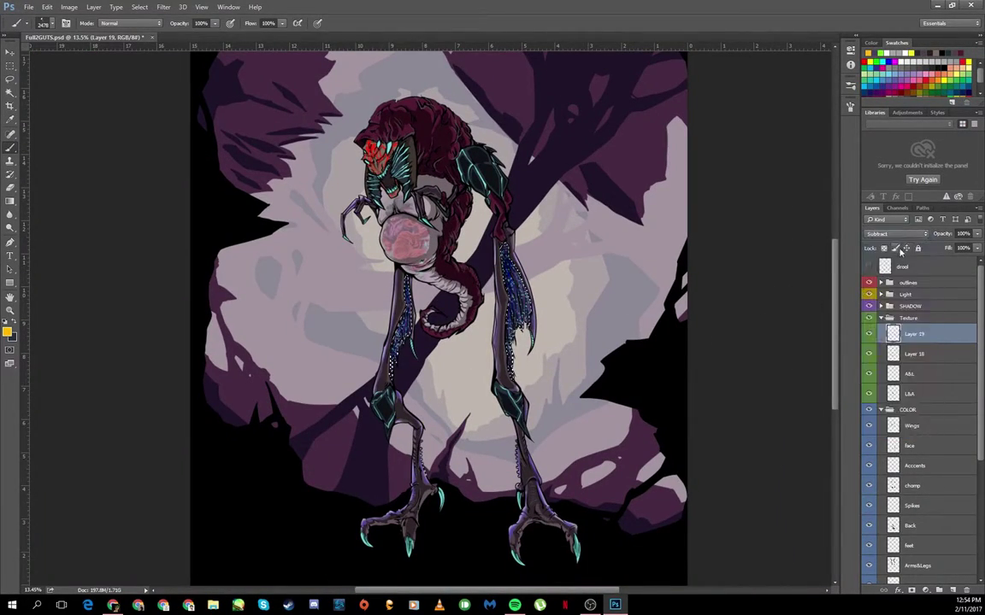
pyautogui.press('Down')
pyautogui.press('Down')
pyautogui.press('Down')
# Step: Add Layer 20 in the Texture group and paint golden yellow strokes on the smaller wing membrane with a 20 px brush
pyautogui.click(951, 592)
pyautogui.scroll(4, 462, 274)
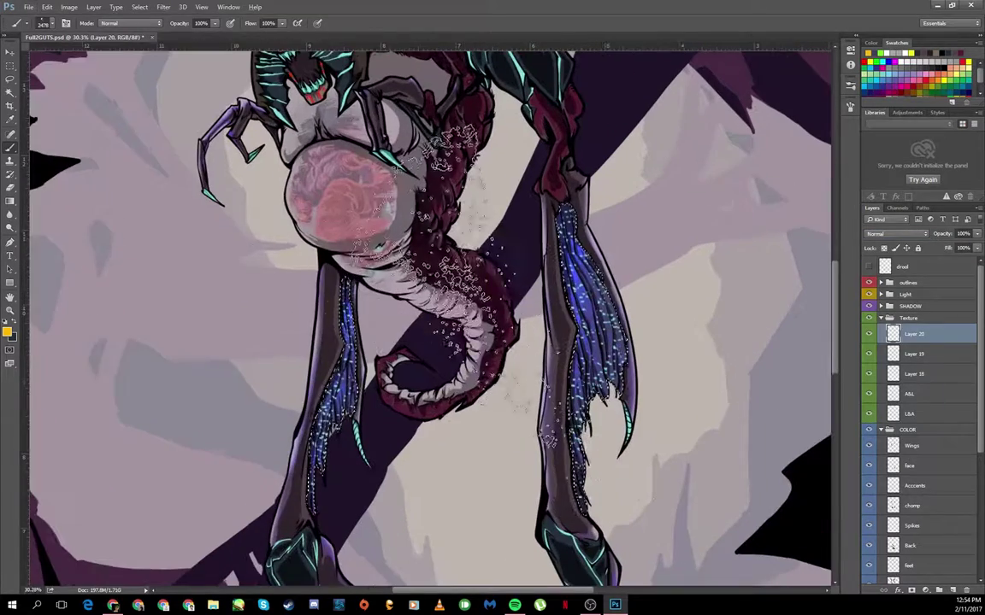
pyautogui.click(47, 24)
pyautogui.click(351, 351)
pyautogui.scroll(3, 351, 350)
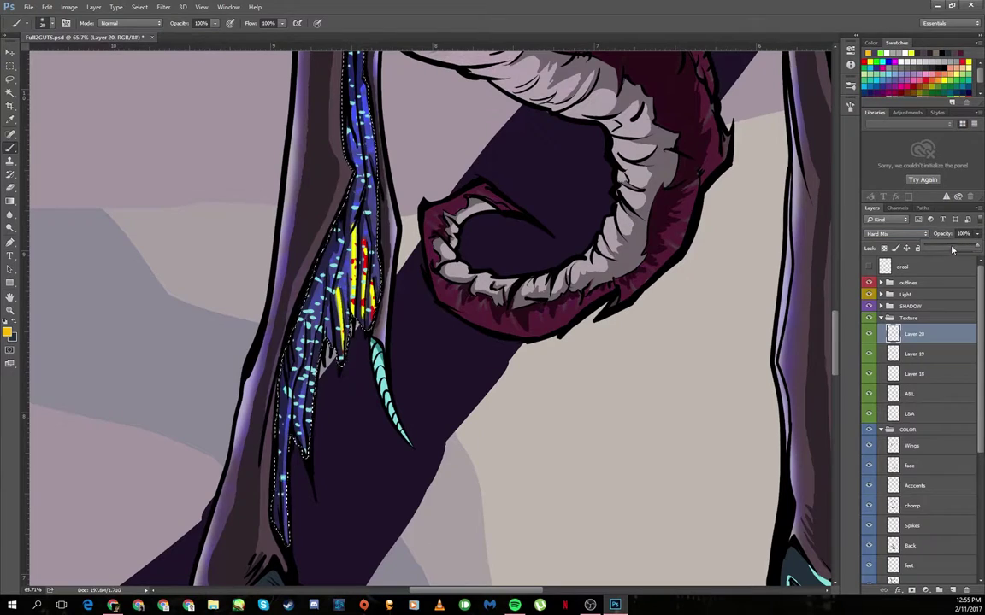
# Step: Set Layer 20 to Luminosity at 35% opacity and paint fine white highlights along the folds of both wing membranes
pyautogui.click(923, 234)
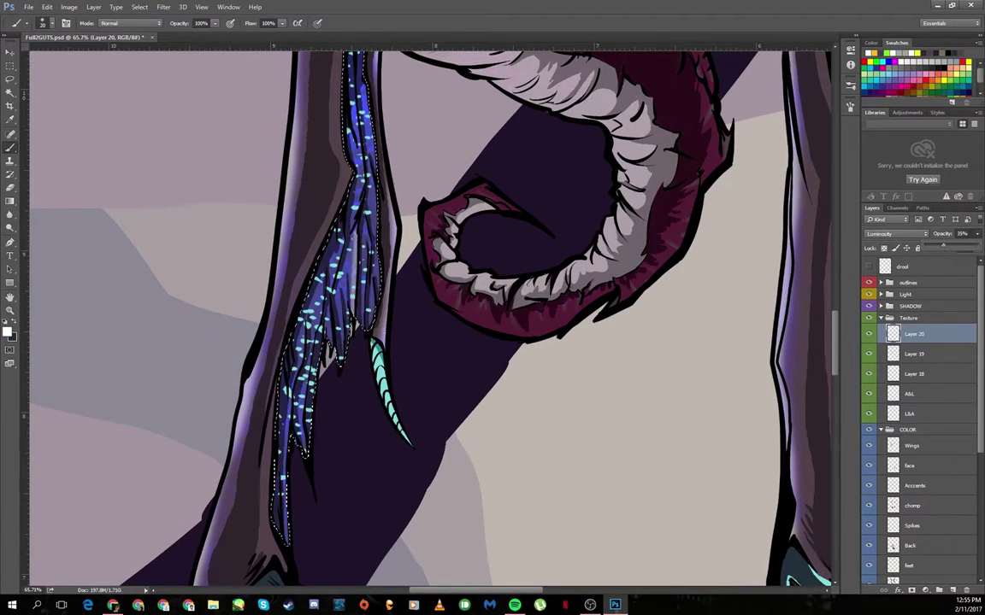
pyautogui.press('r')
pyautogui.moveTo(378, 210)
pyautogui.mouseDown()
pyautogui.moveTo(513, 256)
pyautogui.moveTo(585, 521)
pyautogui.mouseUp()
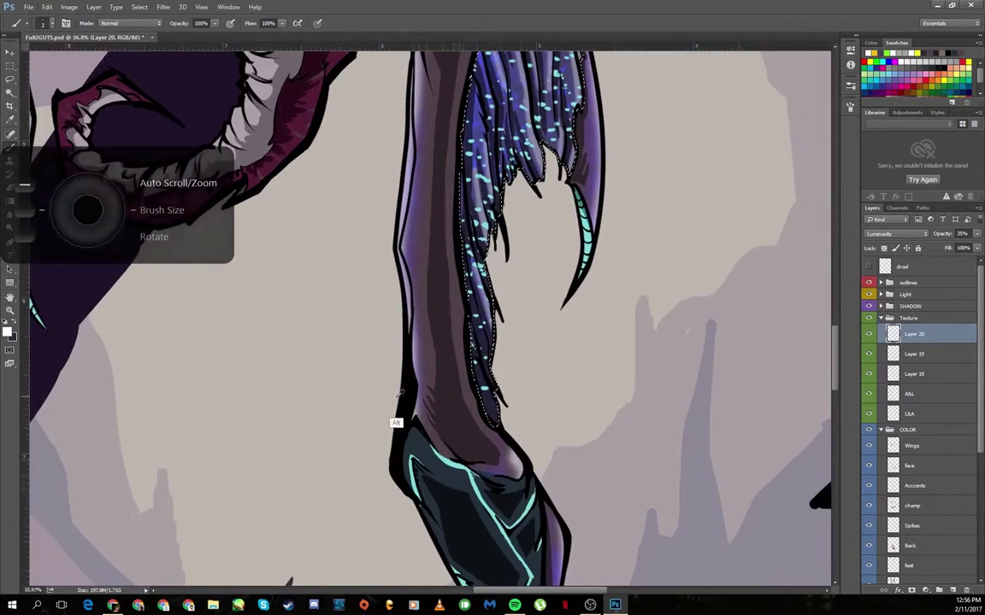
# Step: Clear the wing selection and set Layer 19's blend mode to Hard Mix
pyautogui.click(139, 7)
pyautogui.click(914, 353)
pyautogui.click(911, 234)
pyautogui.press('Return')
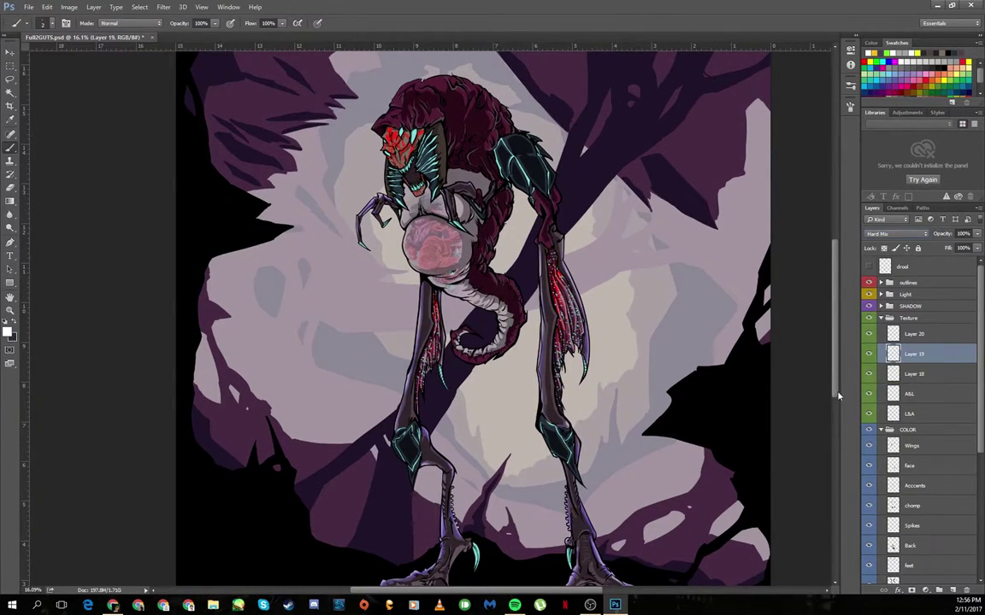
# Step: Select the maroon back and tail areas, add Layer 21 above Layer 20 and set the foreground color to bright green
pyautogui.scroll(-5, 923, 384)
pyautogui.click(915, 335)
pyautogui.press('w')
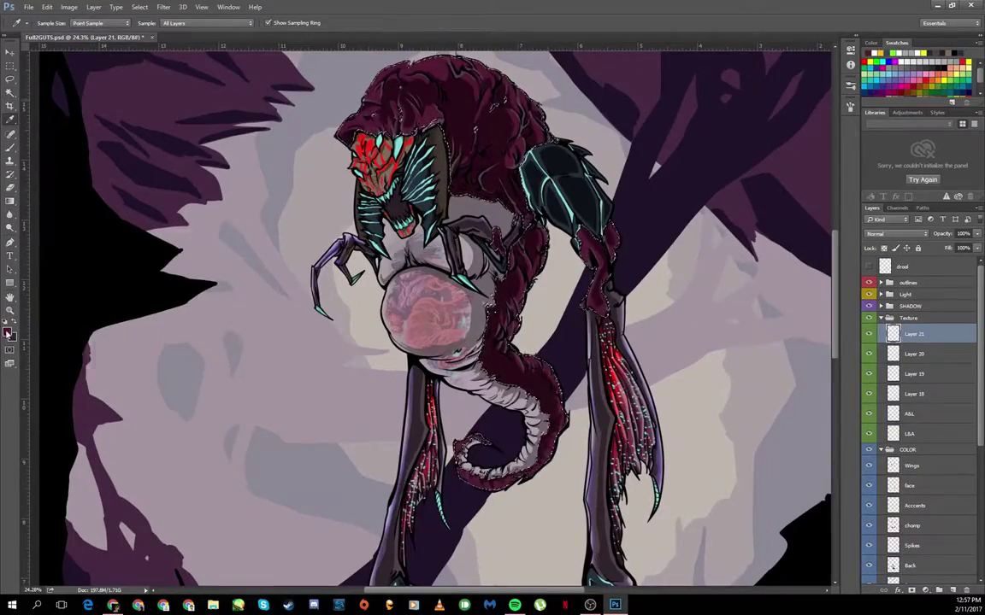
pyautogui.click(7, 333)
pyautogui.press('Return')
# Step: Paint bright green mottled texture over the creature's back, arm and tail on Layer 21 with the 900 px brush
pyautogui.rightClick(358, 136)
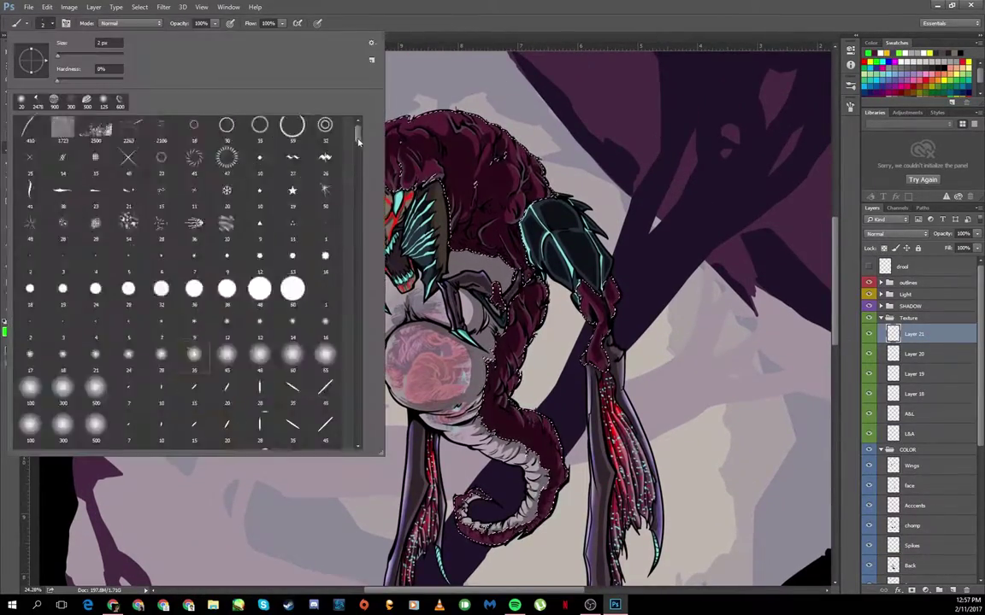
pyautogui.doubleClick(54, 101)
pyautogui.moveTo(367, 162); pyautogui.dragTo(522, 137)
pyautogui.scroll(-2, 836, 342)
# Step: Compare Divide and other blend modes for Layer 19 until the wing membranes turn blue again
pyautogui.click(913, 374)
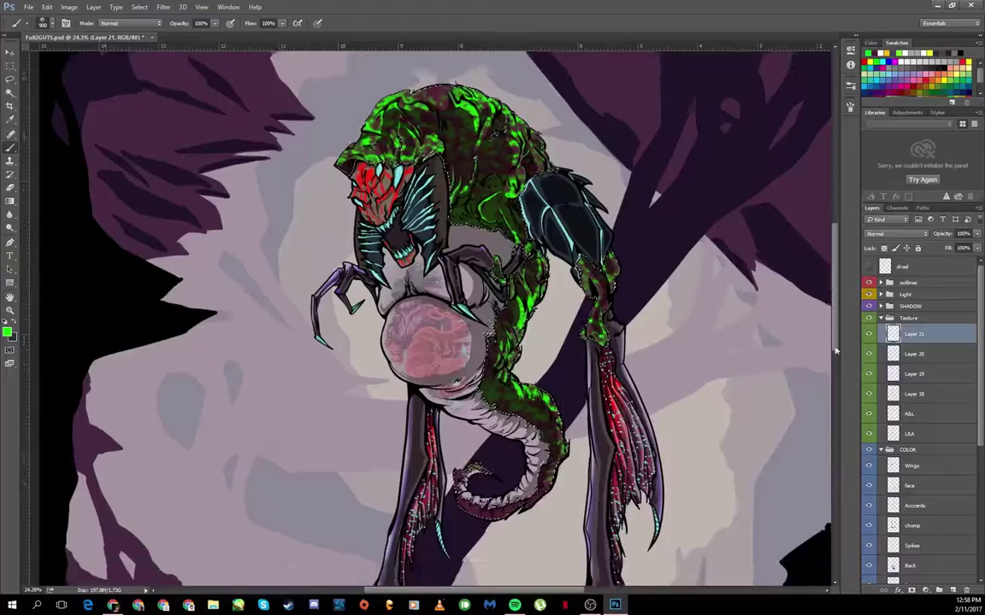
pyautogui.click(896, 234)
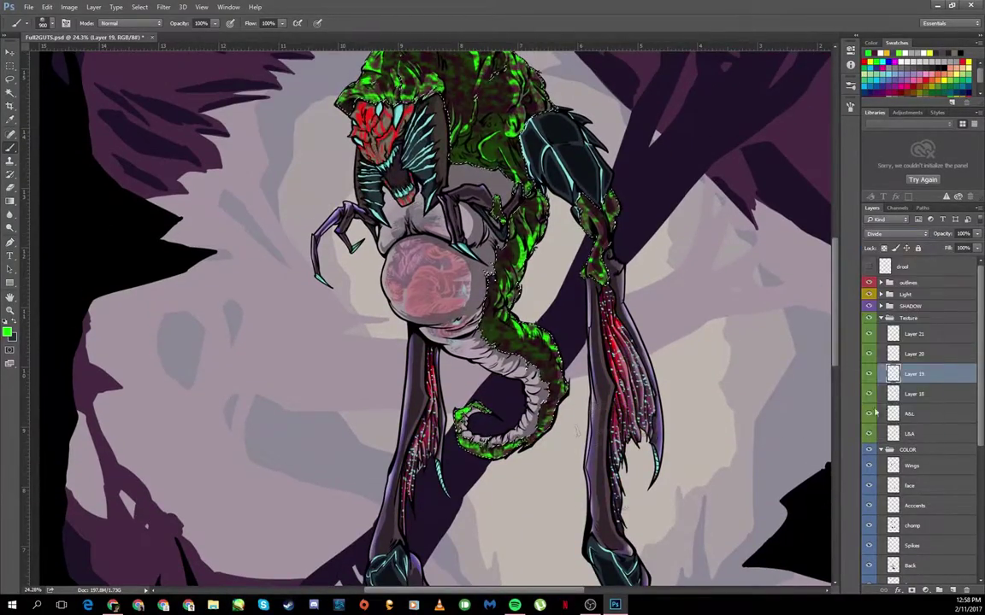
pyautogui.click(889, 408)
pyautogui.click(896, 233)
pyautogui.click(881, 398)
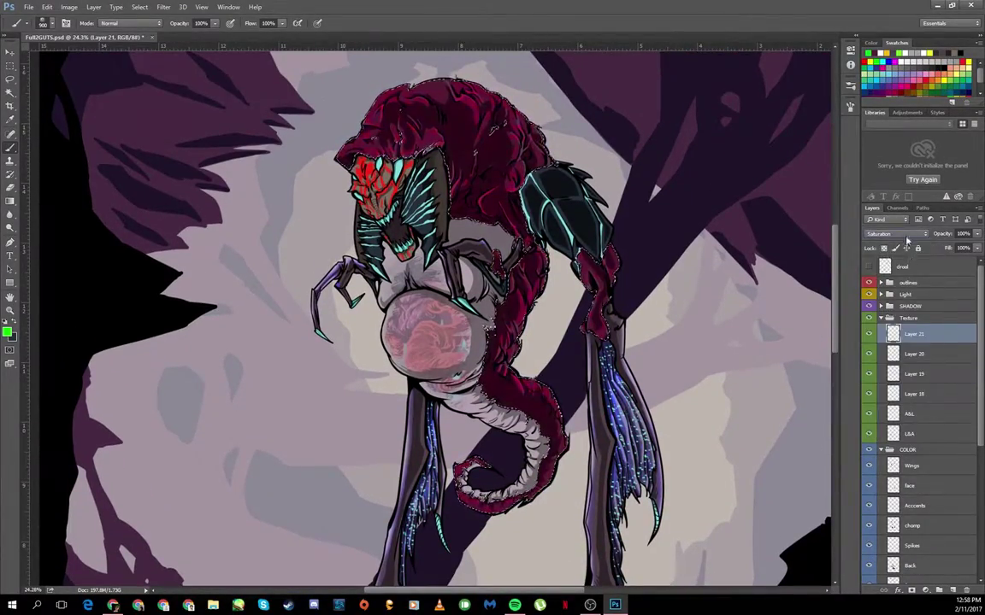
# Step: Compare blend modes, including Saturation, for the green back texture on Layer 21
pyautogui.click(896, 234)
pyautogui.click(898, 286)
pyautogui.click(904, 233)
pyautogui.click(907, 281)
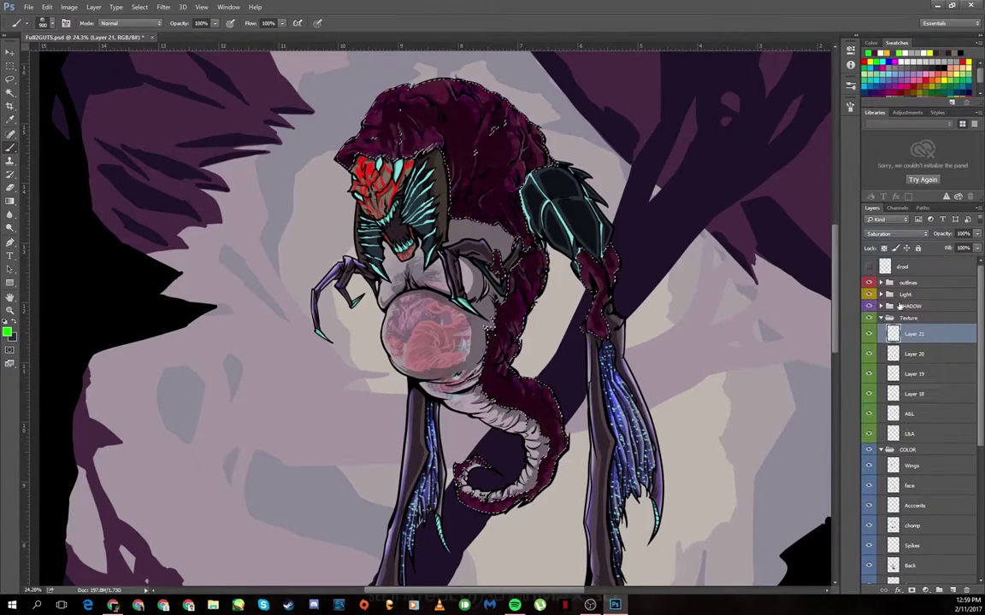
# Step: Paint white highlights along the upper back's folds on new Layer 22 with a 20 px brush, using Luminosity at 41% opacity
pyautogui.doubleClick(225, 390)
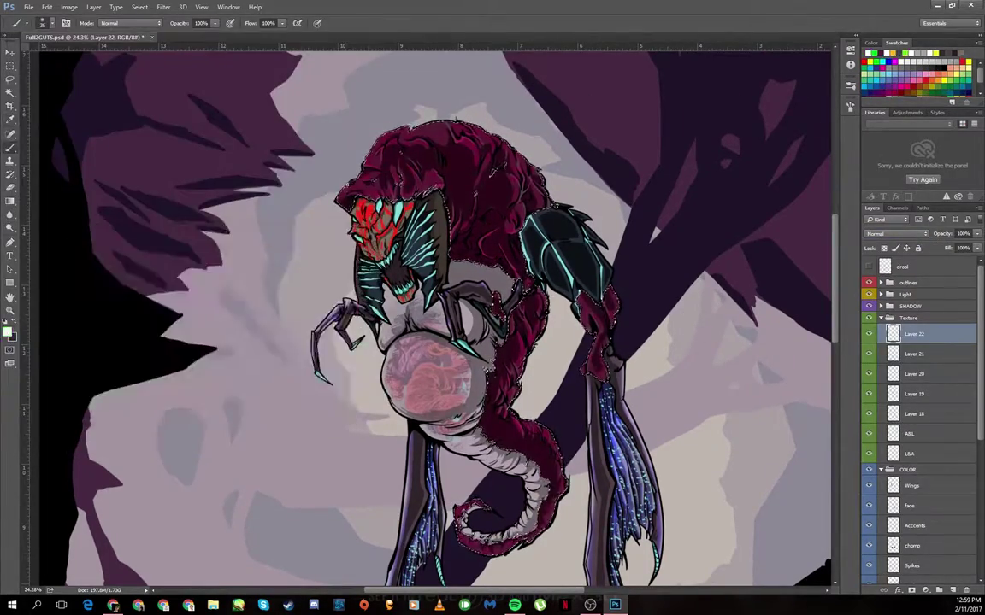
pyautogui.scroll(2, 339, 166)
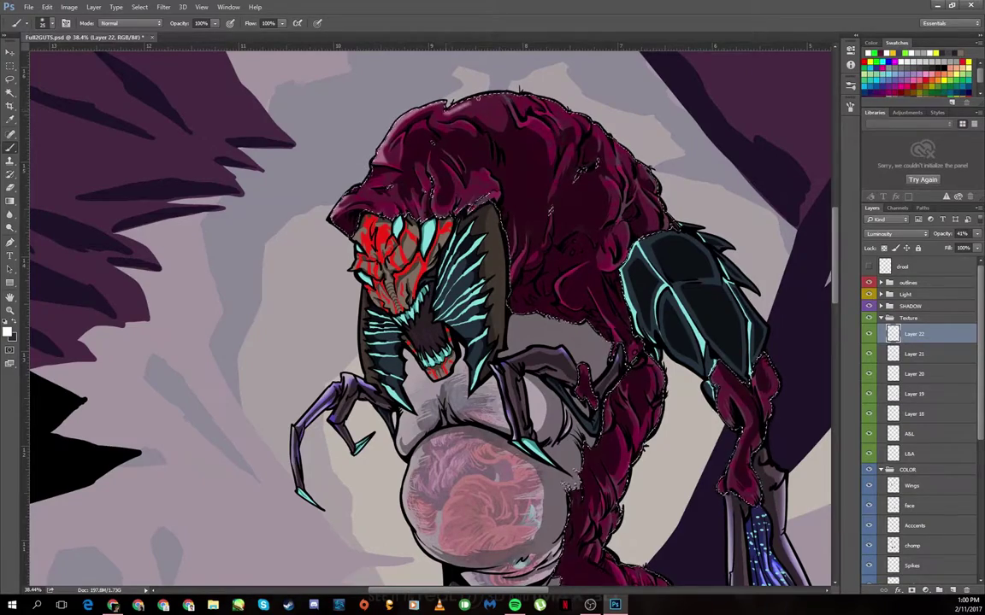
pyautogui.rightClick(510, 100)
pyautogui.press('Return')
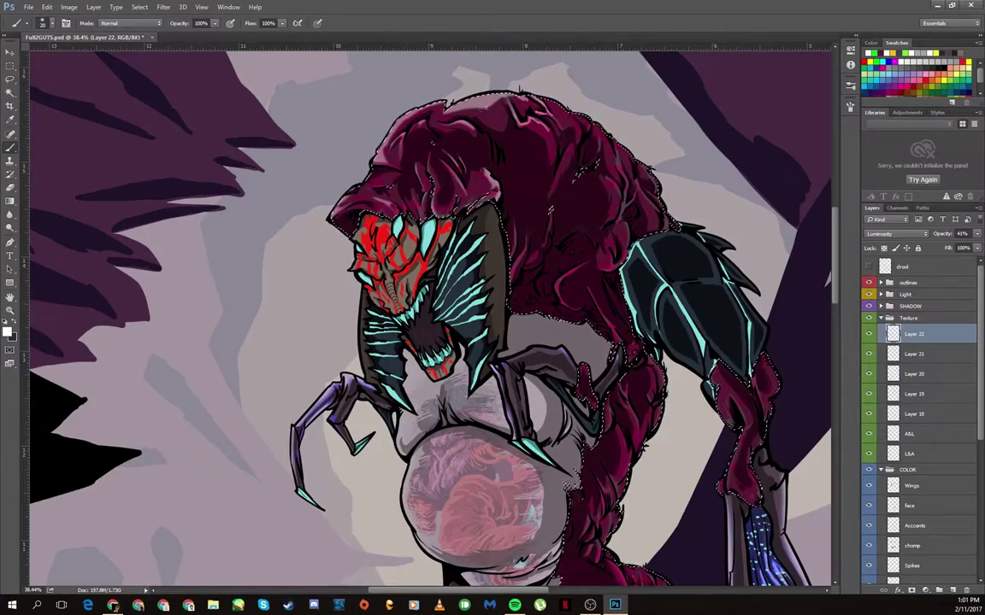
pyautogui.hotkey('ctrl', 'alt', 'z')
pyautogui.hotkey('ctrl', 'alt', 'z')
pyautogui.hotkey('ctrl', 'alt', 'z')
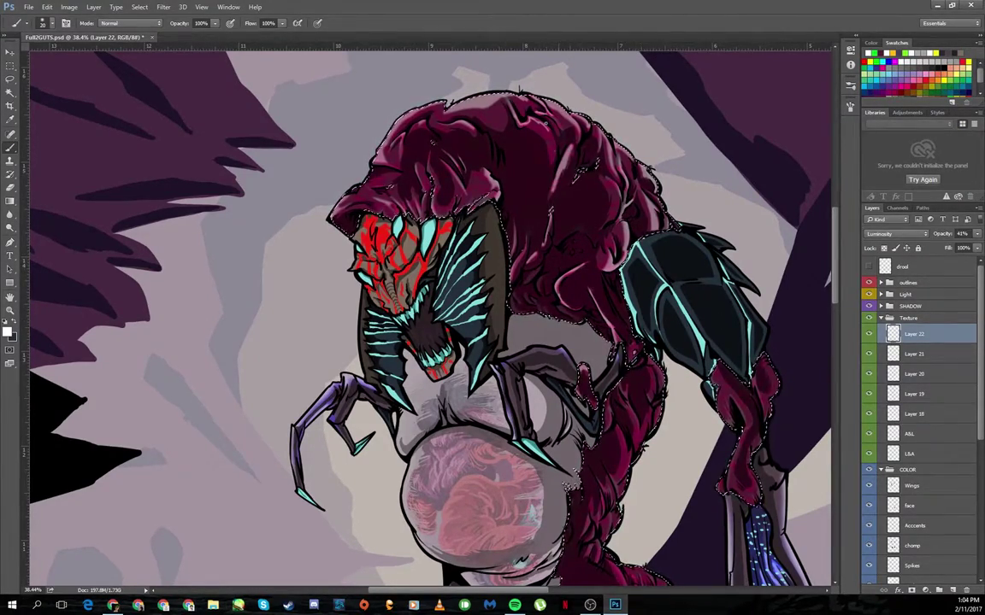
# Step: Continue the pale fold highlights over the upper arm, flank and curled tail on Layer 22
pyautogui.hscroll(3, 697, 355)
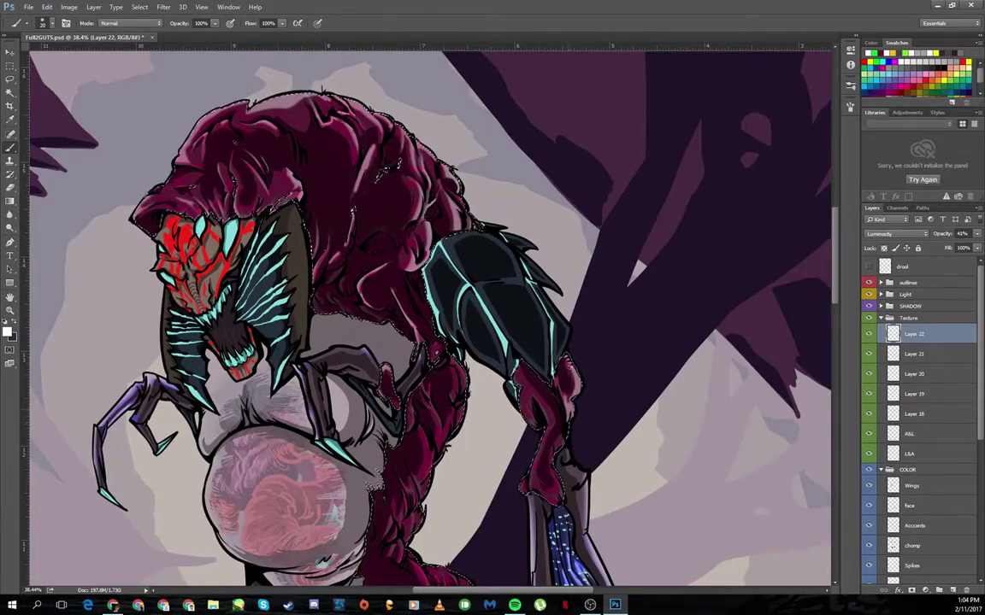
pyautogui.scroll(-3, 748, 332)
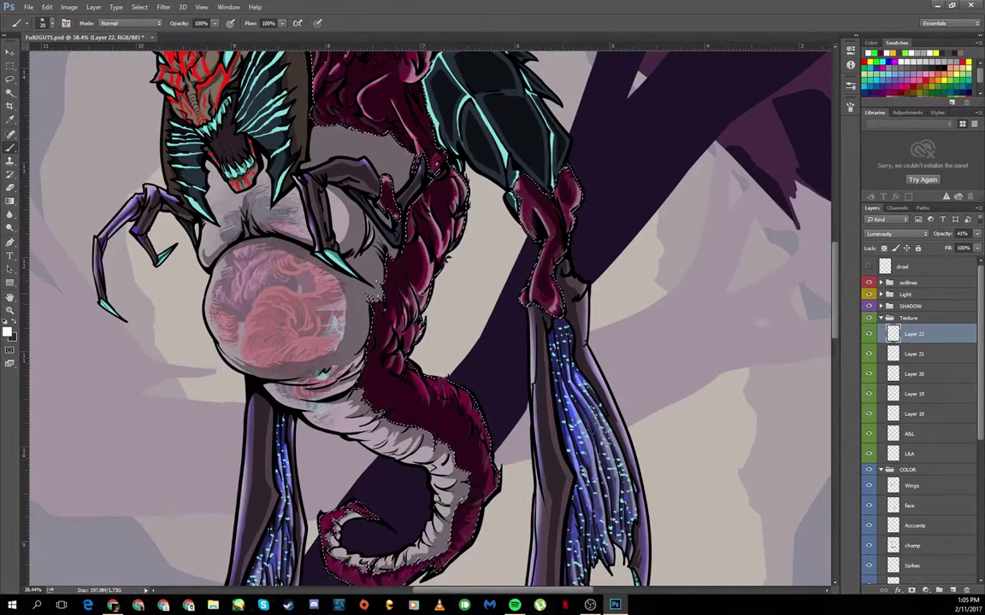
pyautogui.scroll(-2, 424, 317)
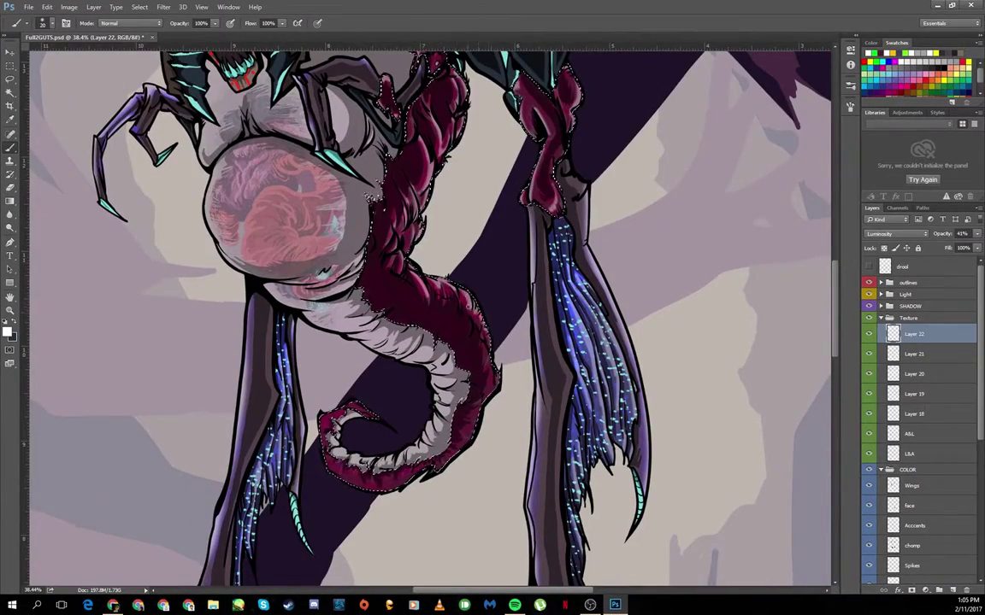
pyautogui.scroll(-2, 424, 316)
pyautogui.click(8, 331)
pyautogui.press('Escape')
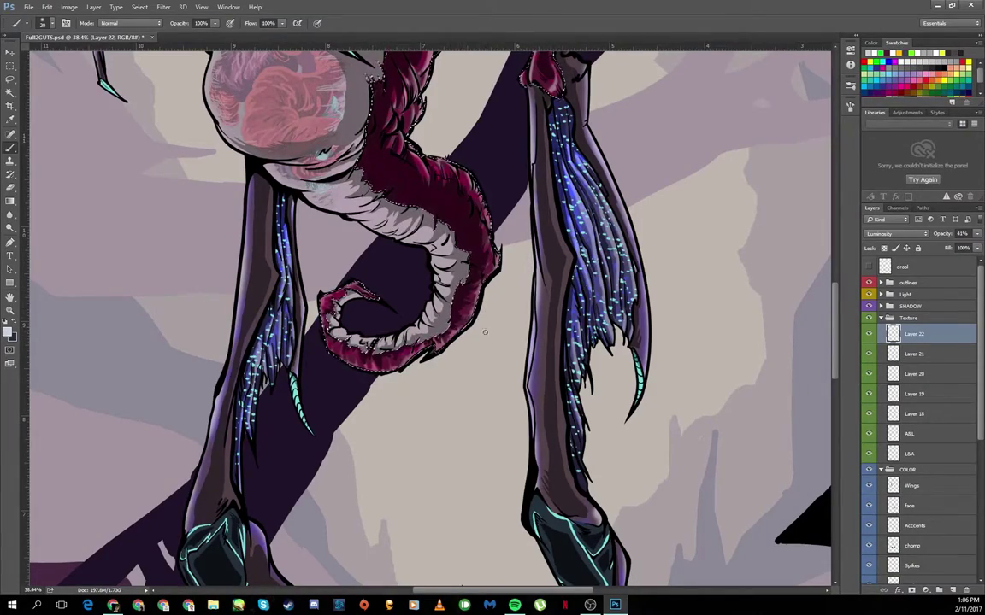
# Step: Compare Hard Mix and other blend modes for the highlights and set Layer 22 to Lighten
pyautogui.scroll(8, 427, 317)
pyautogui.hscroll(-3, 427, 316)
pyautogui.click(897, 233)
pyautogui.click(889, 236)
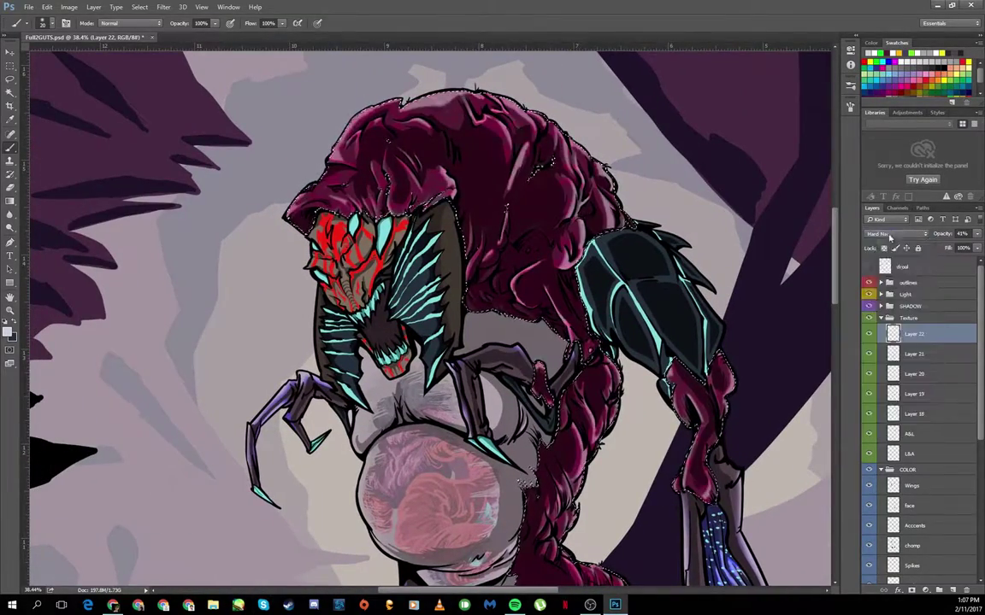
pyautogui.click(898, 234)
pyautogui.click(889, 369)
pyautogui.scroll(-5, 427, 316)
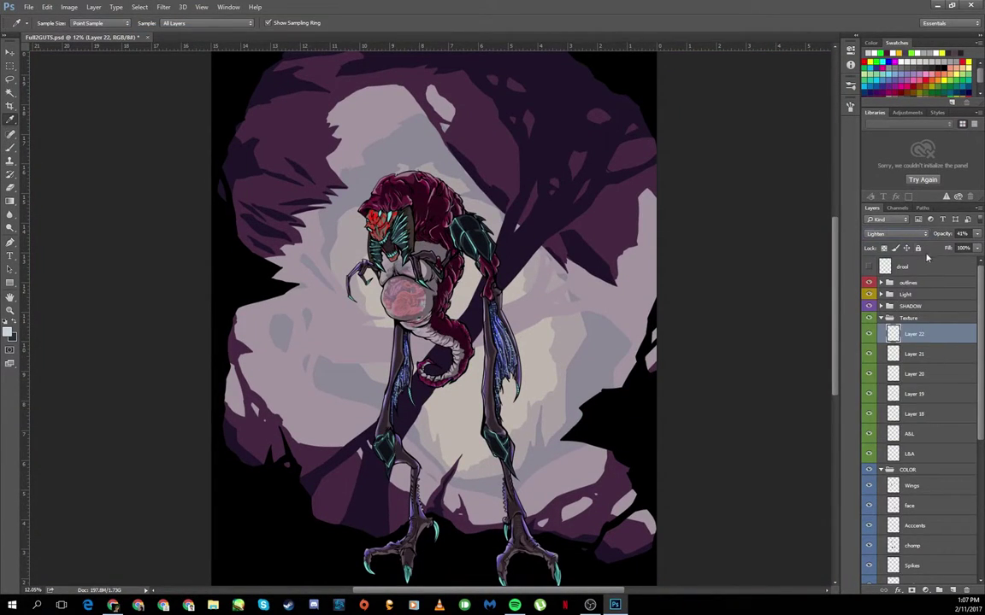
# Step: Reselect the maroon body, add Layer 23 below Layer 22 and paint soft blue along its edges with a 400 px brush
pyautogui.press('w')
pyautogui.click(139, 7)
pyautogui.click(145, 34)
pyautogui.hotkey('ctrl', 'shift', 'alt', 'n')
pyautogui.press('b')
pyautogui.keyDown('alt'); pyautogui.keyDown('shift'); pyautogui.rightClick(99, 285); pyautogui.keyUp('shift'); pyautogui.keyUp('alt')
# Step: Clear the selection, set Layer 23's opacity to 39% and check the blue tint from the back down to the tail
pyautogui.click(139, 6)
pyautogui.click(145, 26)
pyautogui.click(977, 234)
pyautogui.moveTo(977, 246); pyautogui.dragTo(952, 246)
pyautogui.keyDown('alt'); pyautogui.scroll(5, 417, 137); pyautogui.keyUp('alt')
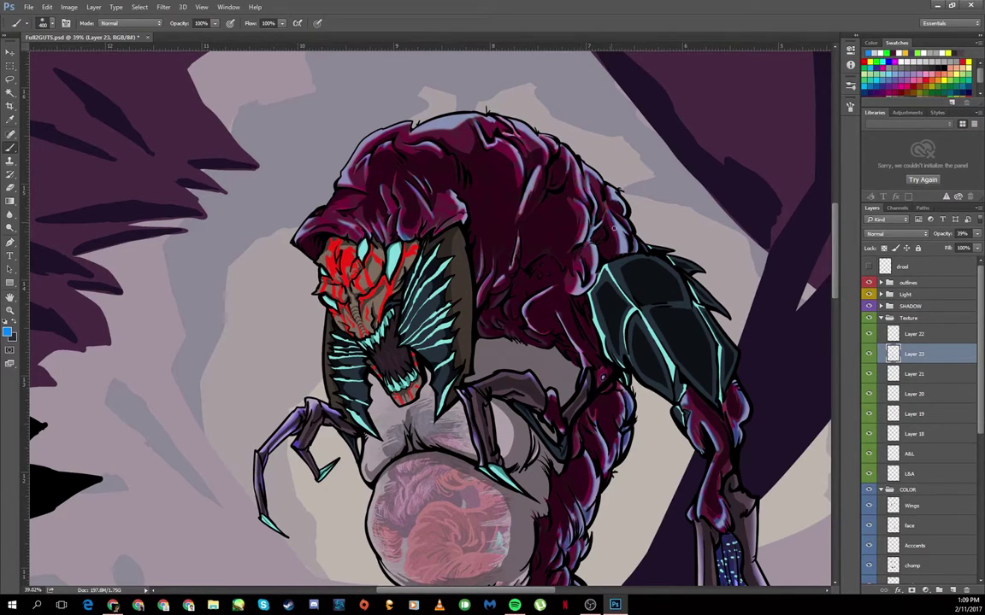
pyautogui.scroll(-5, 612, 220)
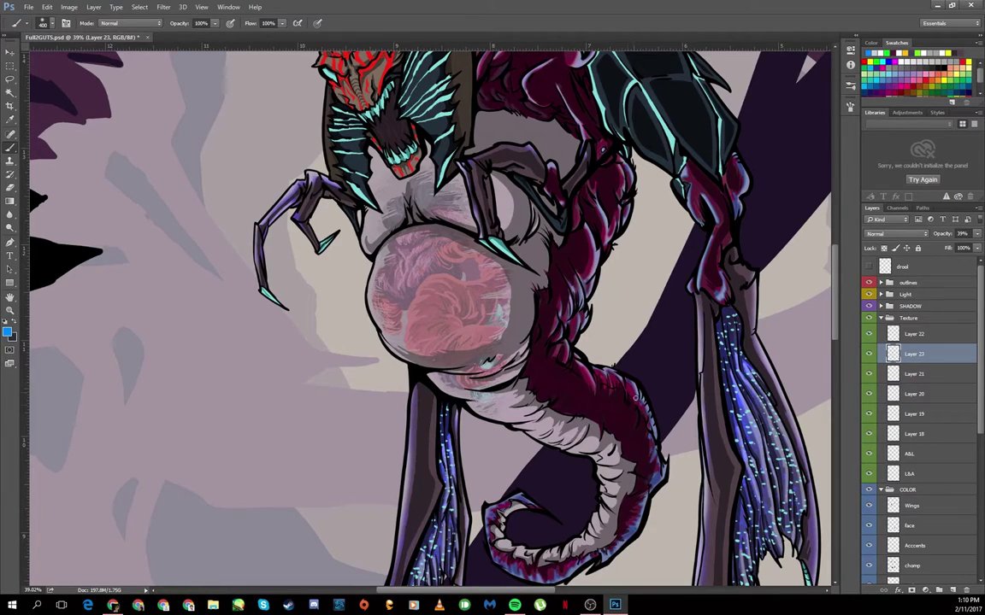
pyautogui.scroll(-4, 628, 400)
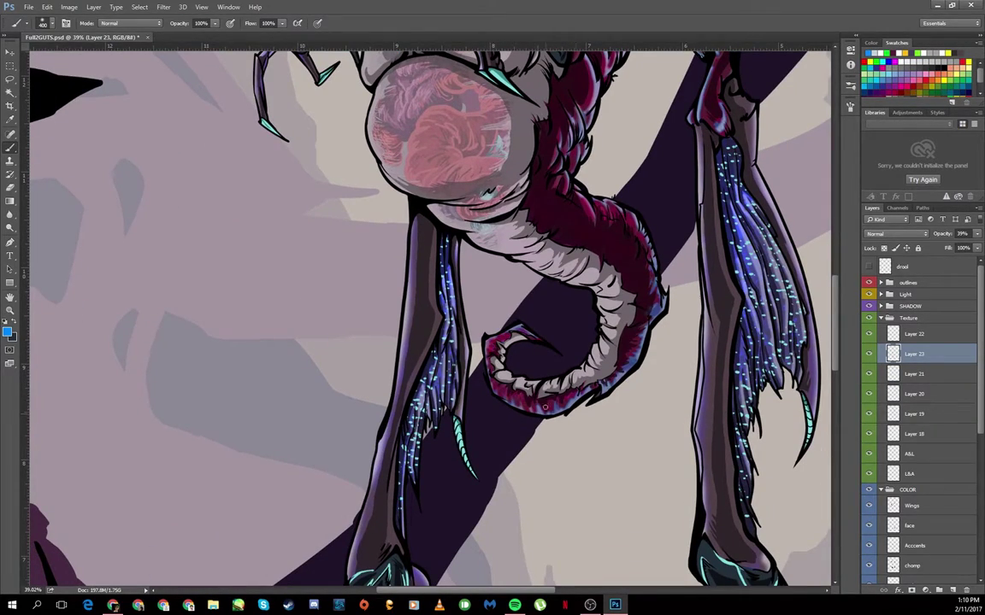
# Step: Try a 400 px soft blue dab beside the curled tail and undo it
pyautogui.click(649, 365)
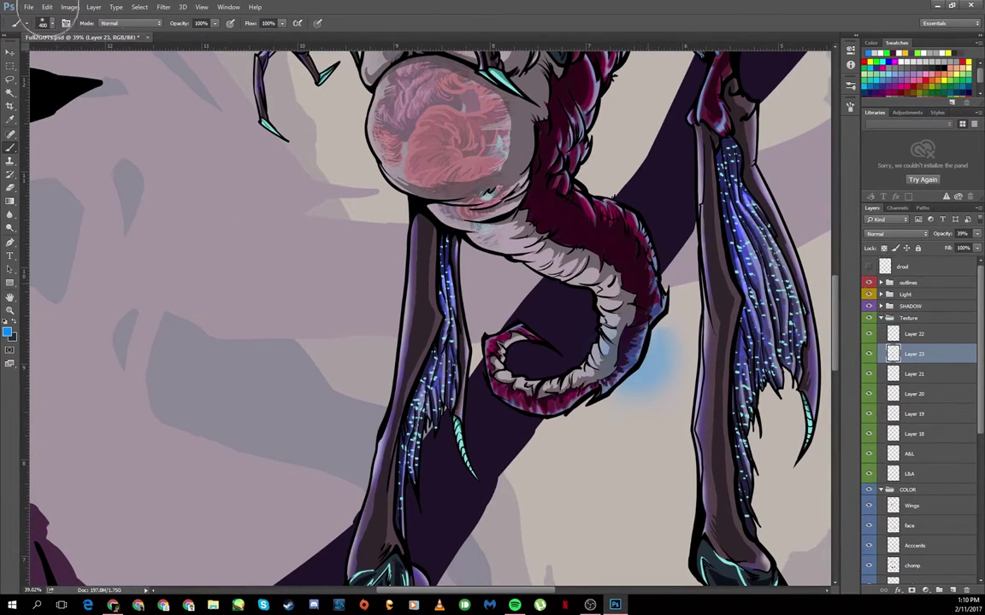
pyautogui.click(47, 7)
pyautogui.click(68, 37)
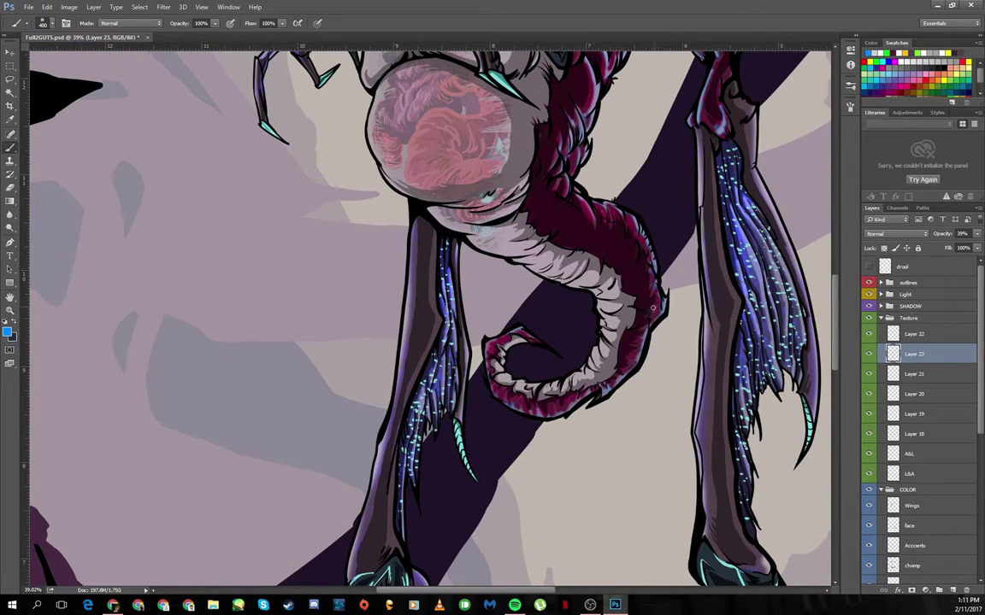
# Step: Set Layer 23's opacity to 76% and compare Divide with other blend modes for the blue tint
pyautogui.scroll(5, 627, 396)
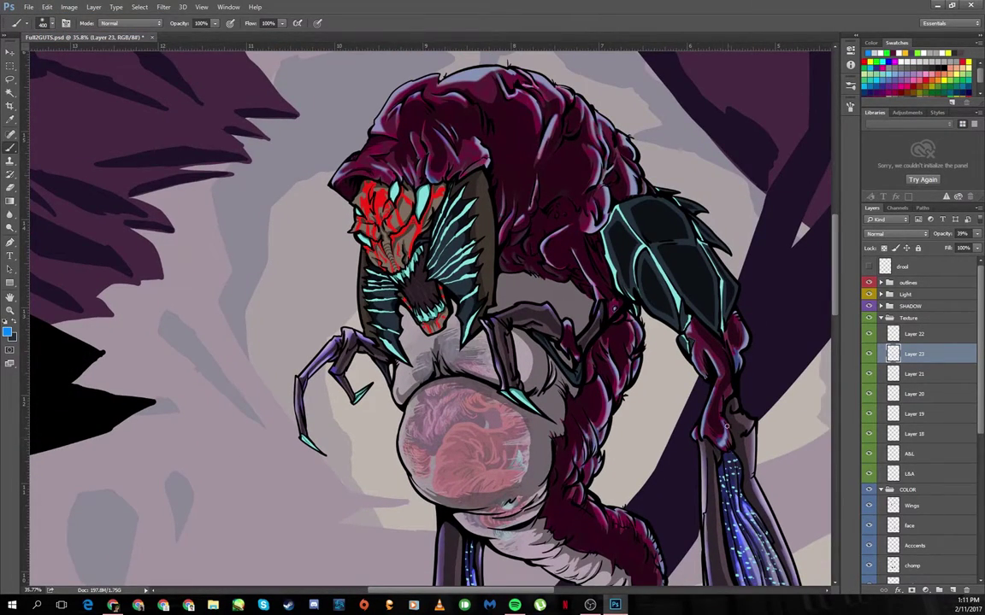
pyautogui.scroll(-5, 730, 324)
pyautogui.click(976, 234)
pyautogui.moveTo(945, 248)
pyautogui.mouseDown()
pyautogui.moveTo(970, 248)
pyautogui.moveTo(959, 248)
pyautogui.mouseUp()
pyautogui.click(896, 234)
pyautogui.click(896, 389)
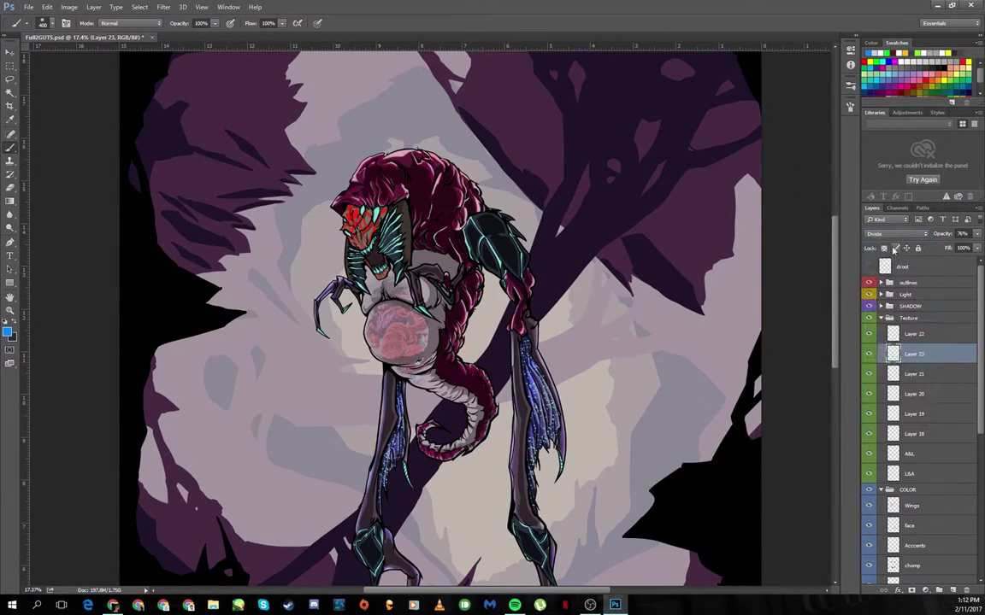
pyautogui.click(896, 233)
pyautogui.click(880, 359)
# Step: Set Layer 22, holding the fold highlights, to Lighten at 61% opacity
pyautogui.click(893, 333)
pyautogui.click(896, 234)
pyautogui.click(880, 295)
pyautogui.click(976, 233)
pyautogui.moveTo(963, 247); pyautogui.dragTo(958, 248)
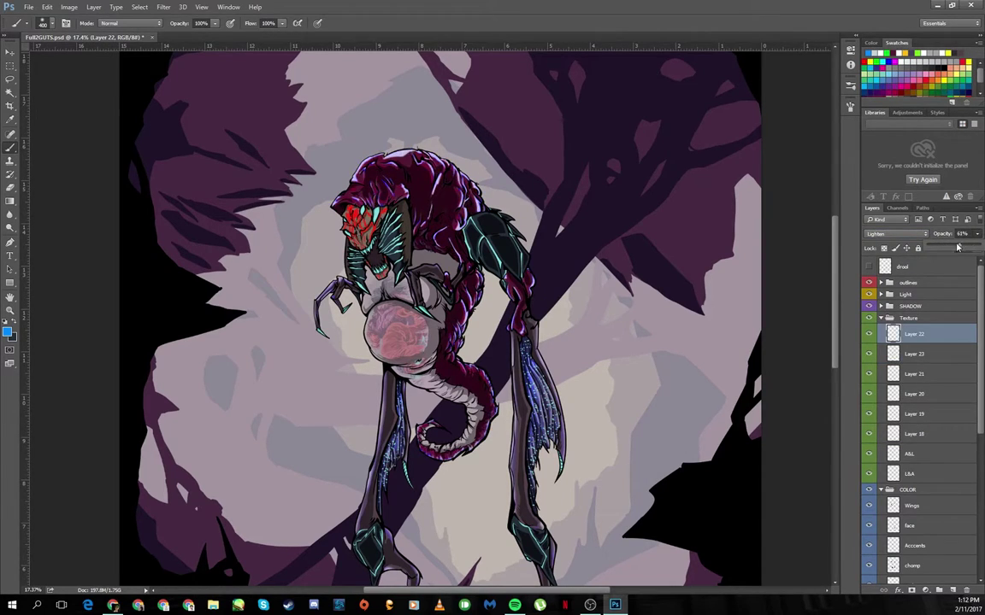
pyautogui.hotkey('ctrl', '-')
pyautogui.hotkey('ctrl', '-')
# Step: Add Layer 24 on top of the Texture group and select the dark armor plates from the chomp layer with the Magic Wand
pyautogui.hotkey('ctrl', 'shift', 'alt', 'n')
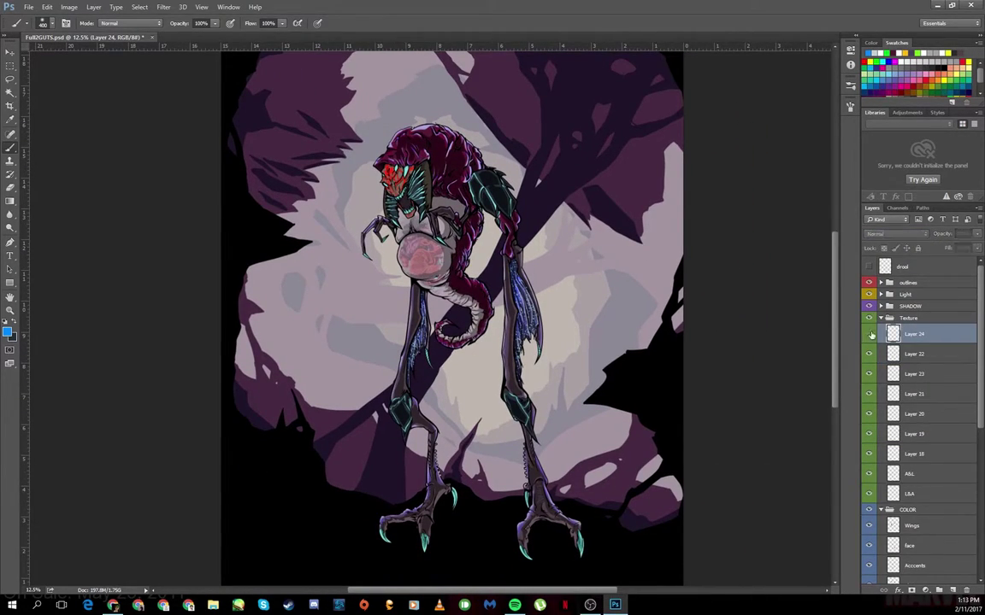
pyautogui.scroll(-5, 923, 385)
pyautogui.click(912, 389)
pyautogui.press('w')
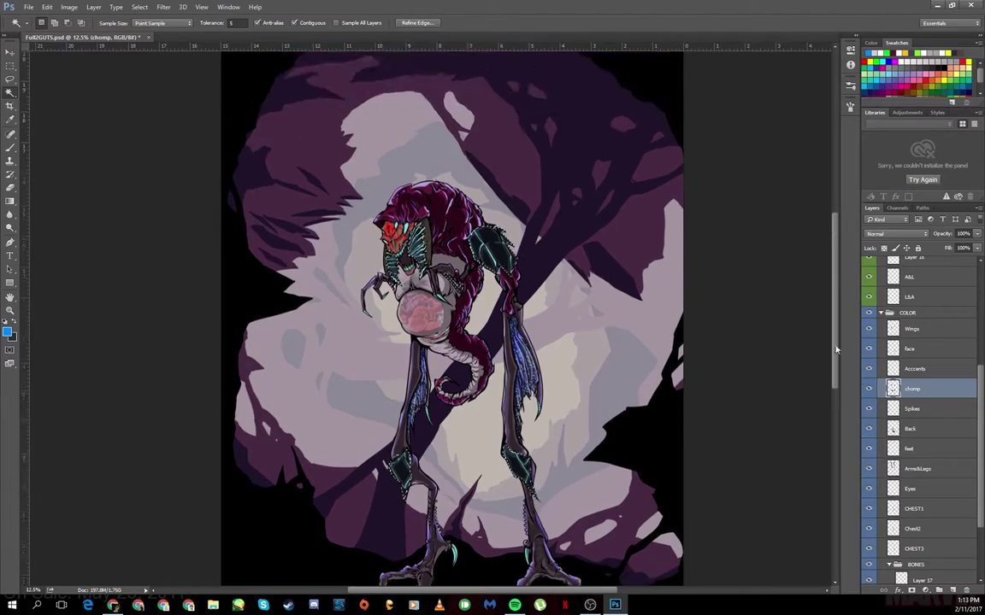
pyautogui.hotkey('ctrl', '+')
# Step: Brush a texture over the selected armor plates on Layer 24 with the 2106 px preset
pyautogui.press('b')
pyautogui.click(12, 338)
pyautogui.press('Escape')
pyautogui.click(53, 23)
pyautogui.click(365, 118)
pyautogui.moveTo(368, 171)
pyautogui.mouseDown()
pyautogui.moveTo(440, 210)
pyautogui.moveTo(462, 261)
pyautogui.mouseUp()
pyautogui.scroll(-6, 445, 316)
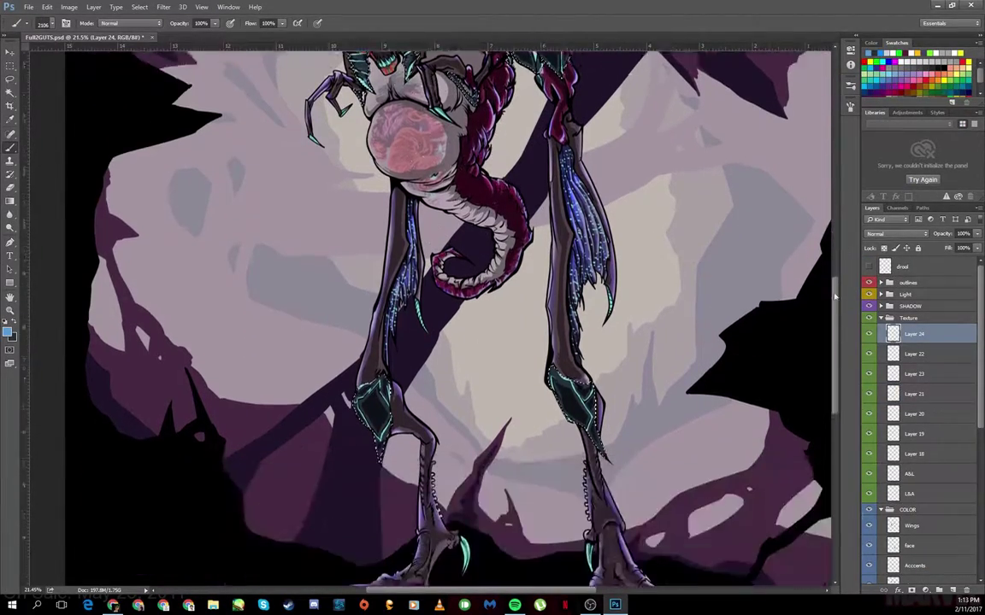
# Step: Compare blend modes for the plate texture on Layer 24 and set it to Exclusion
pyautogui.scroll(5, 445, 317)
pyautogui.click(896, 232)
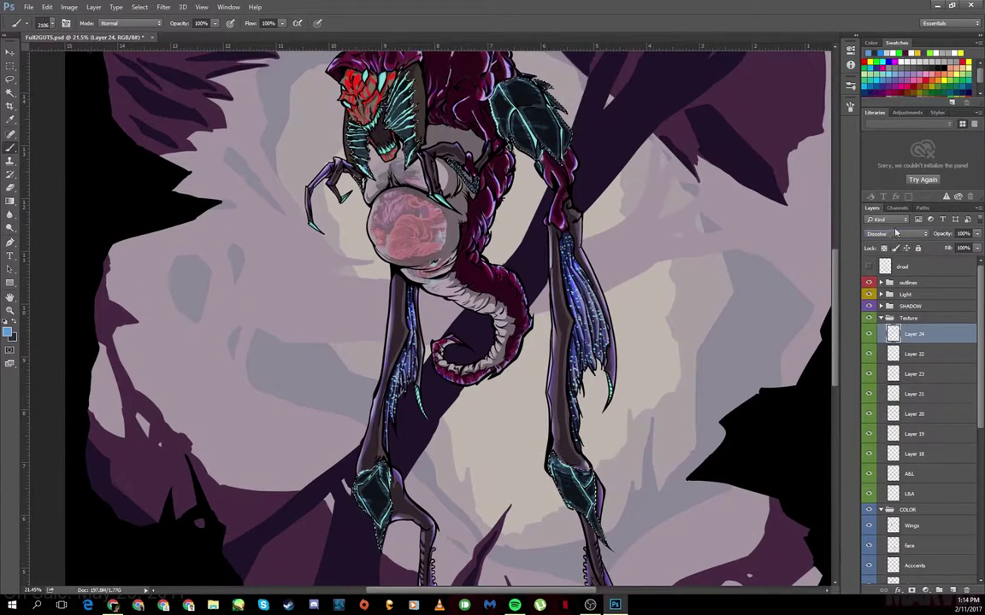
pyautogui.click(896, 232)
pyautogui.click(884, 462)
pyautogui.click(896, 234)
pyautogui.click(889, 394)
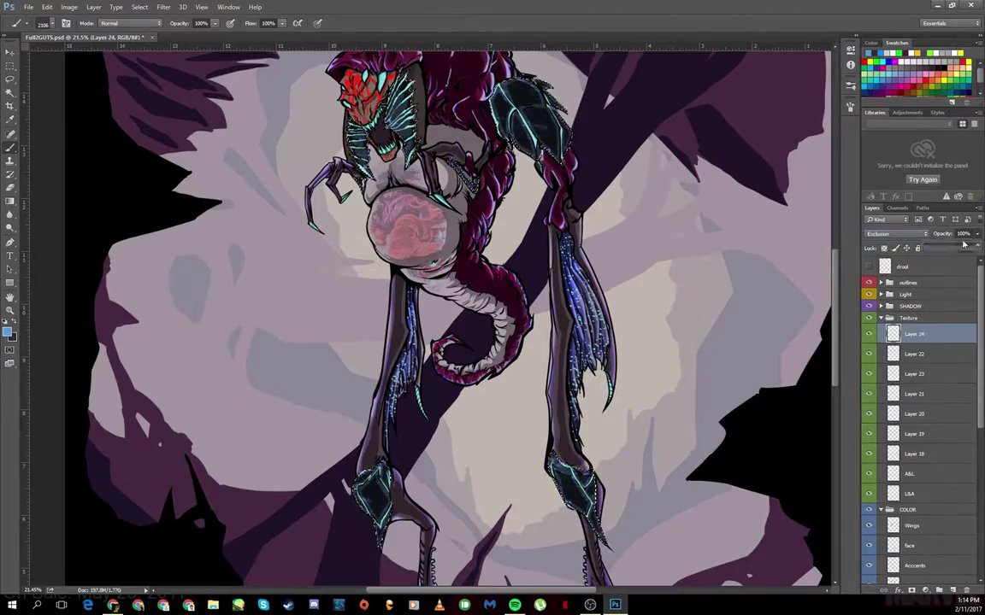
# Step: Add Layer 25 and paint a 2500 px texture over the armor plates, blended with Linear Dodge (Add) at 25% opacity
pyautogui.click(953, 592)
pyautogui.click(43, 23)
pyautogui.scroll(3, 444, 316)
pyautogui.moveTo(401, 282); pyautogui.dragTo(128, 351)
pyautogui.scroll(-5, 445, 316)
pyautogui.click(47, 7)
pyautogui.scroll(6, 906, 239)
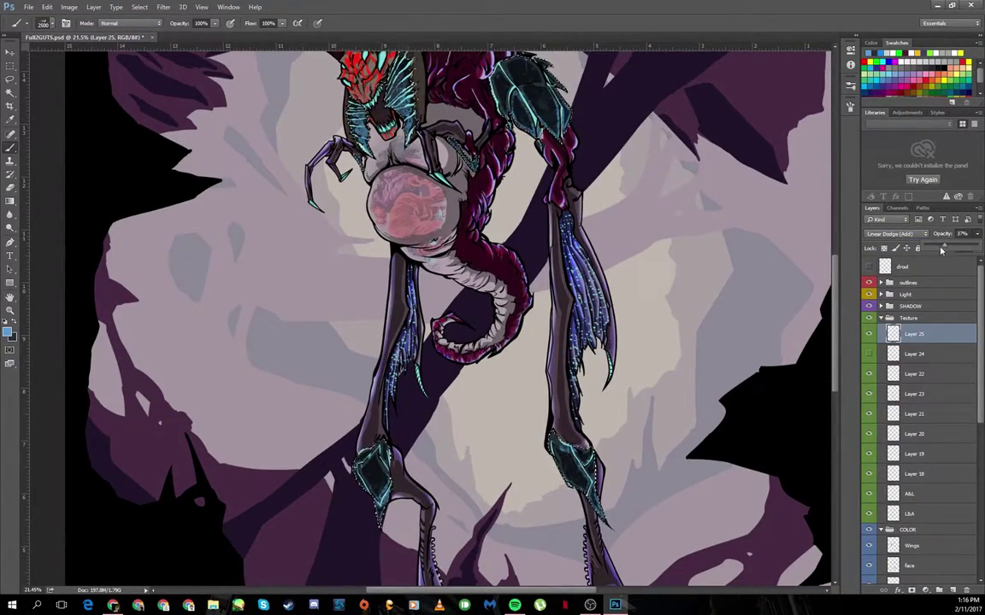
# Step: Add Layer 26 on top of the Texture group and select the creature's face with the Magic Wand
pyautogui.hotkey('ctrl', 'shift', 'alt', 'n')
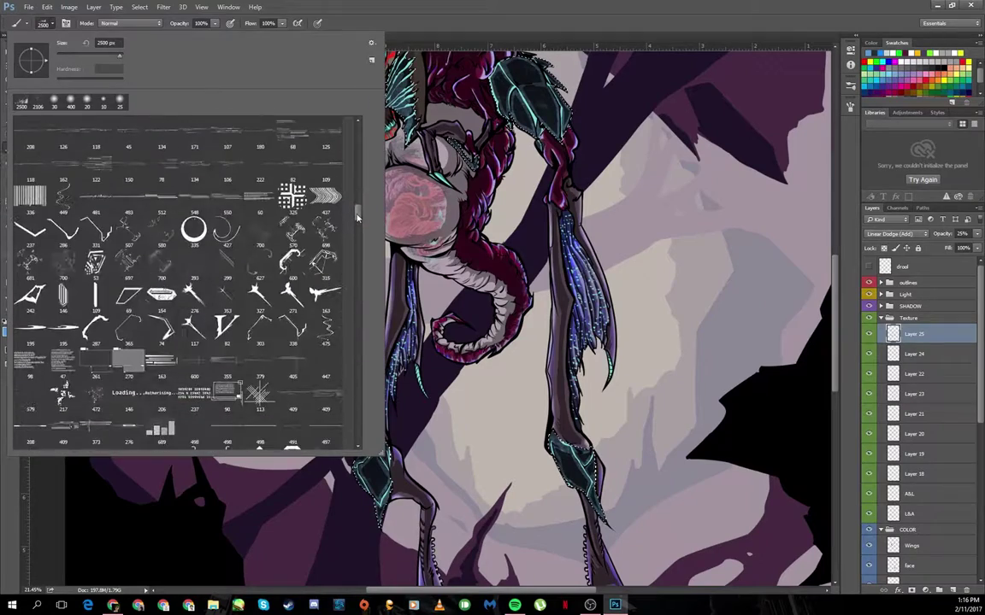
pyautogui.click(869, 354)
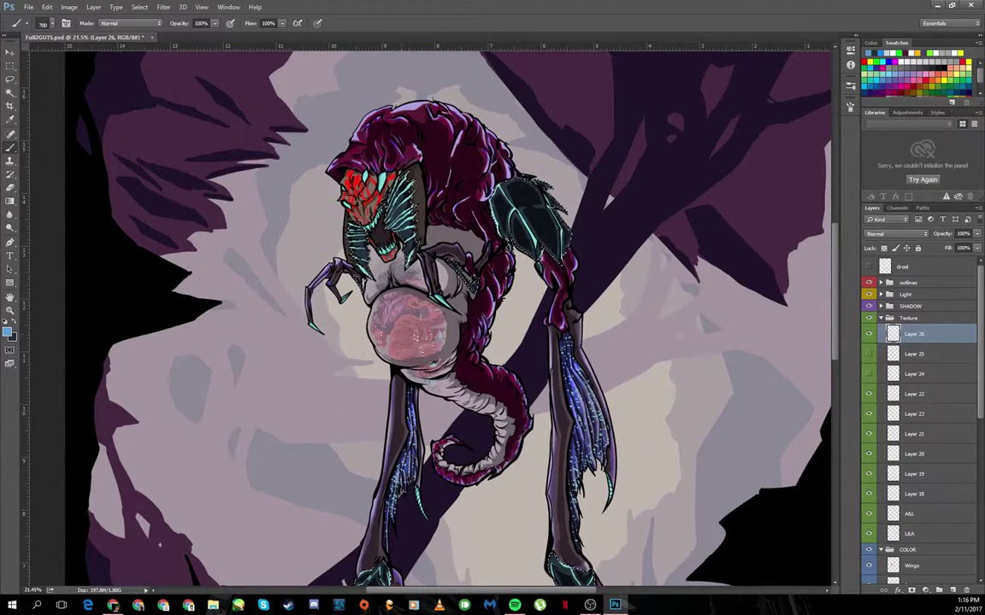
pyautogui.press('w')
pyautogui.keyDown('ctrl'); pyautogui.click(364, 192); pyautogui.keyUp('ctrl')
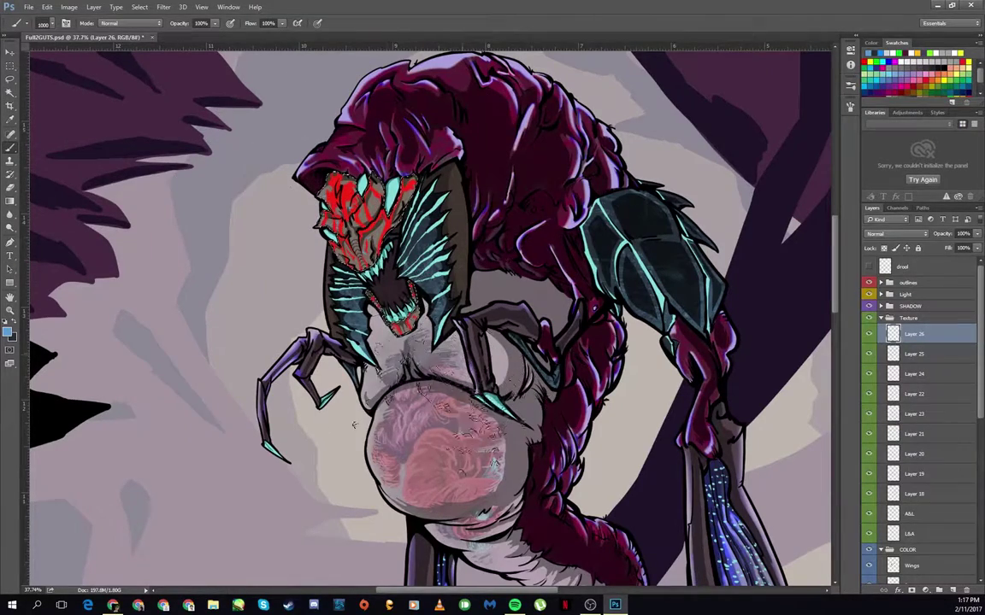
# Step: Paint texture across the face on Layer 26 with a 1000 px brush and blend the layer with Divide
pyautogui.click(896, 234)
pyautogui.click(879, 359)
pyautogui.moveTo(427, 231); pyautogui.dragTo(484, 203)
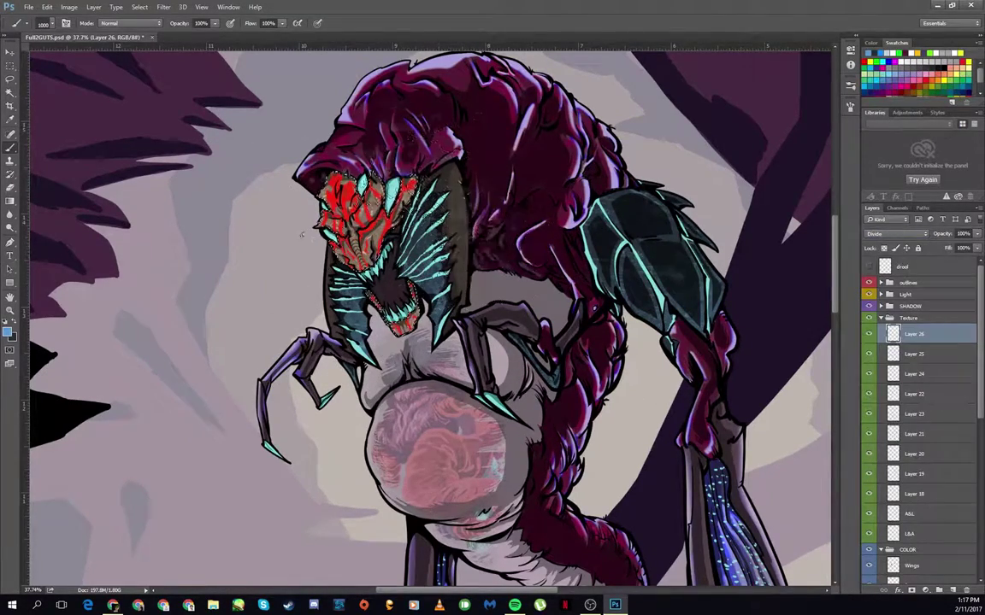
pyautogui.click(896, 234)
pyautogui.click(889, 256)
# Step: Select the brown flaps around the head with the Magic Wand and return to the top layer of the Texture group
pyautogui.press('w')
pyautogui.scroll(-5, 919, 411)
pyautogui.click(912, 427)
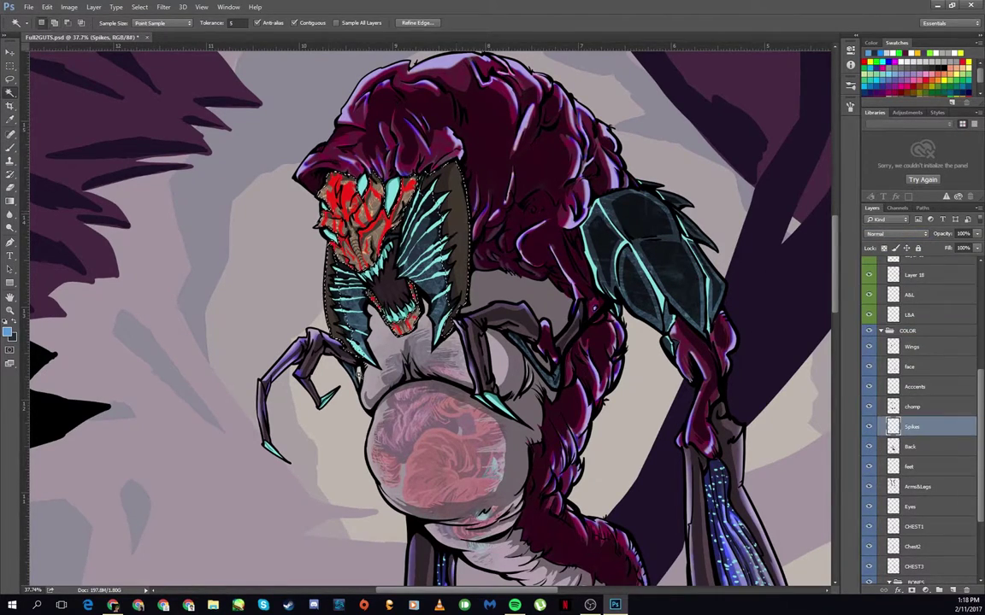
pyautogui.scroll(5, 919, 410)
pyautogui.click(914, 334)
# Step: Paint a texture over the brown head flaps on Layer 27 with a 700 px brush
pyautogui.press('b')
pyautogui.moveTo(445, 282); pyautogui.dragTo(427, 171)
pyautogui.hotkey('ctrl', 'z')
pyautogui.click(43, 23)
pyautogui.moveTo(402, 354); pyautogui.dragTo(427, 380)
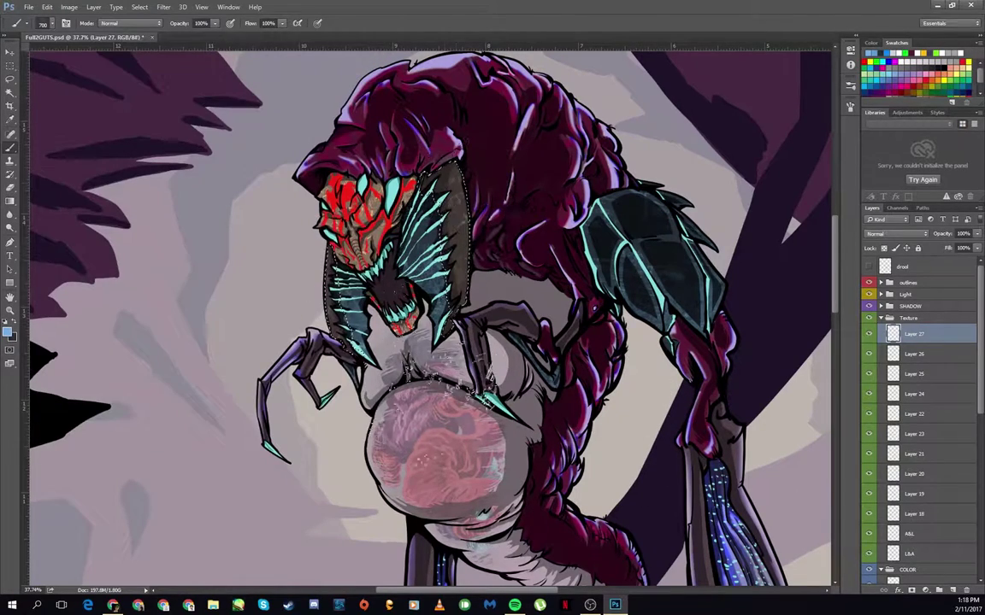
# Step: Set Layer 27 to Soft Light and lower its opacity
pyautogui.click(896, 233)
pyautogui.click(895, 359)
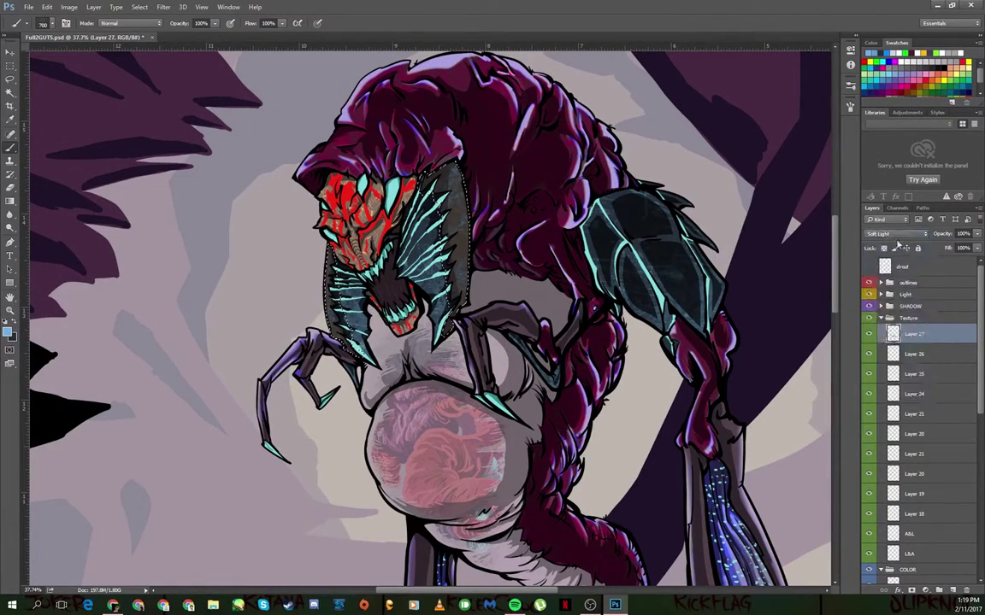
pyautogui.scroll(3, 890, 235)
pyautogui.moveTo(977, 233); pyautogui.dragTo(949, 248)
# Step: Add Layer 28 on top of the Texture group and choose a 932 px dotted brush
pyautogui.hotkey('ctrl', 'shift', 'alt', 'n')
pyautogui.scroll(-3, 427, 317)
pyautogui.click(43, 23)
pyautogui.scroll(-3, 171, 282)
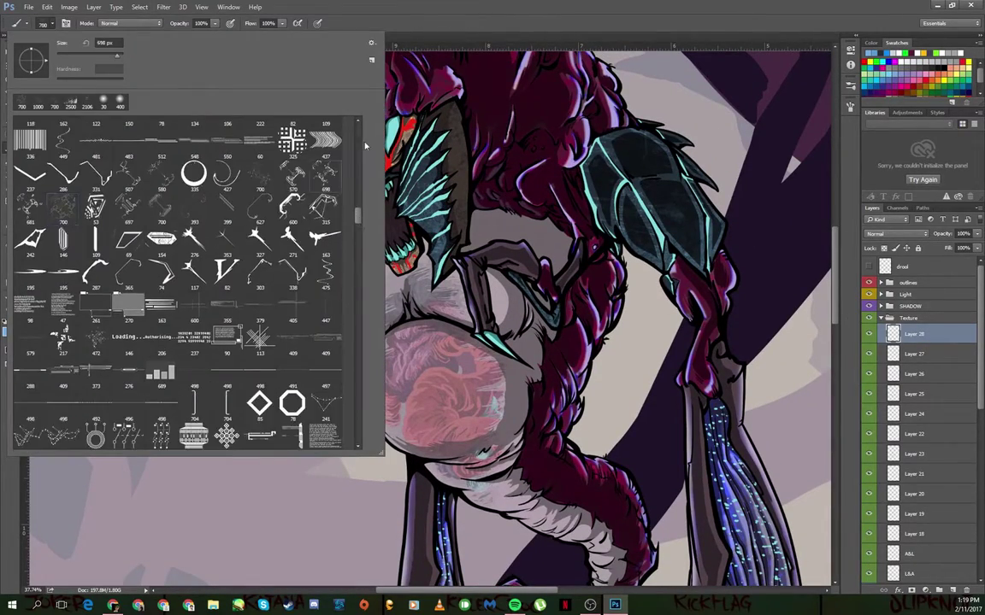
pyautogui.doubleClick(171, 325)
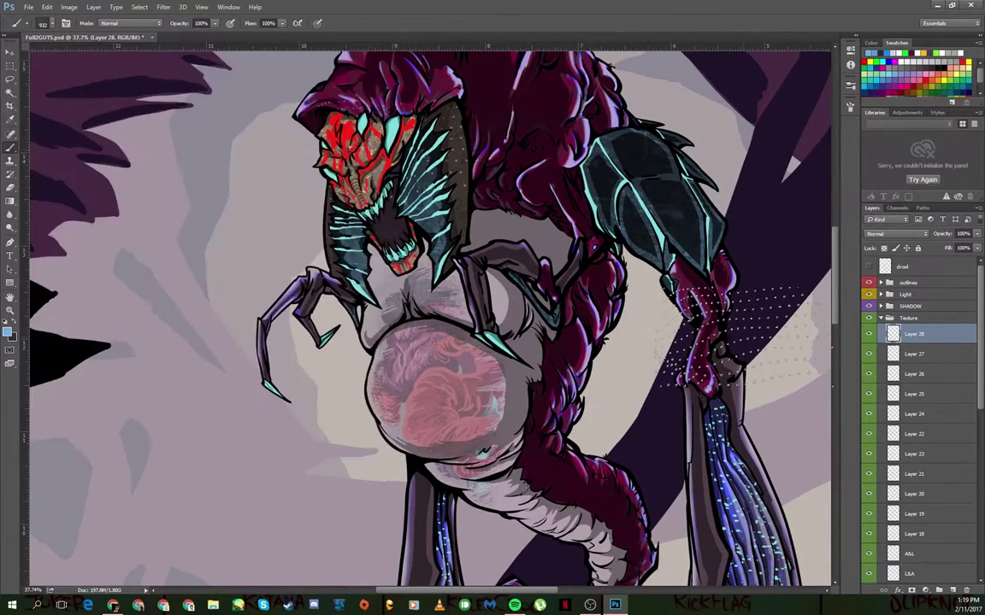
# Step: Check layers in the COLOR and SHADOW groups for the cyan teeth and claws and select those areas with the Magic Wand
pyautogui.keyDown('ctrl'); pyautogui.click(524, 358); pyautogui.keyUp('ctrl')
pyautogui.press('w')
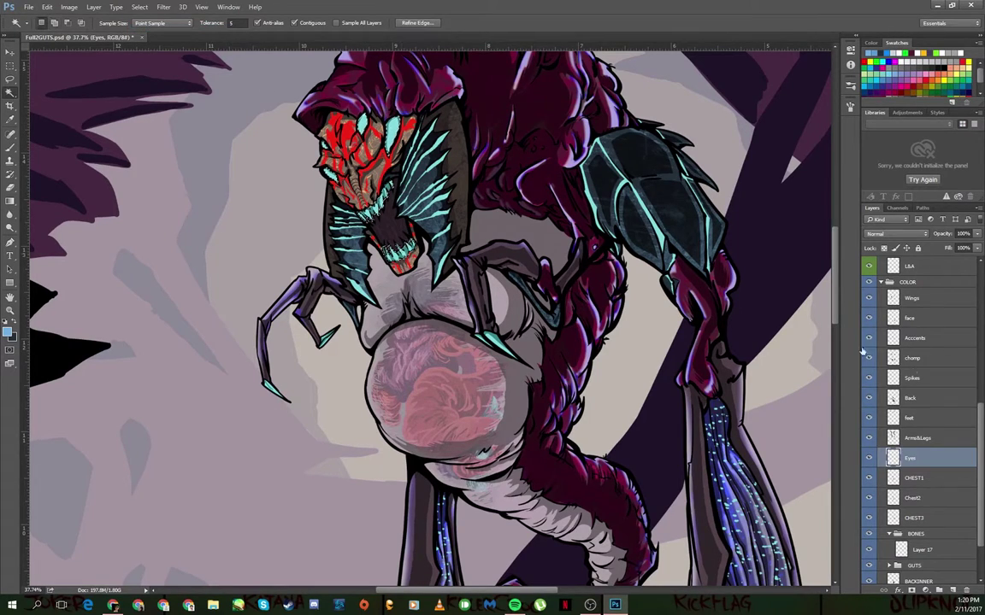
pyautogui.click(872, 299)
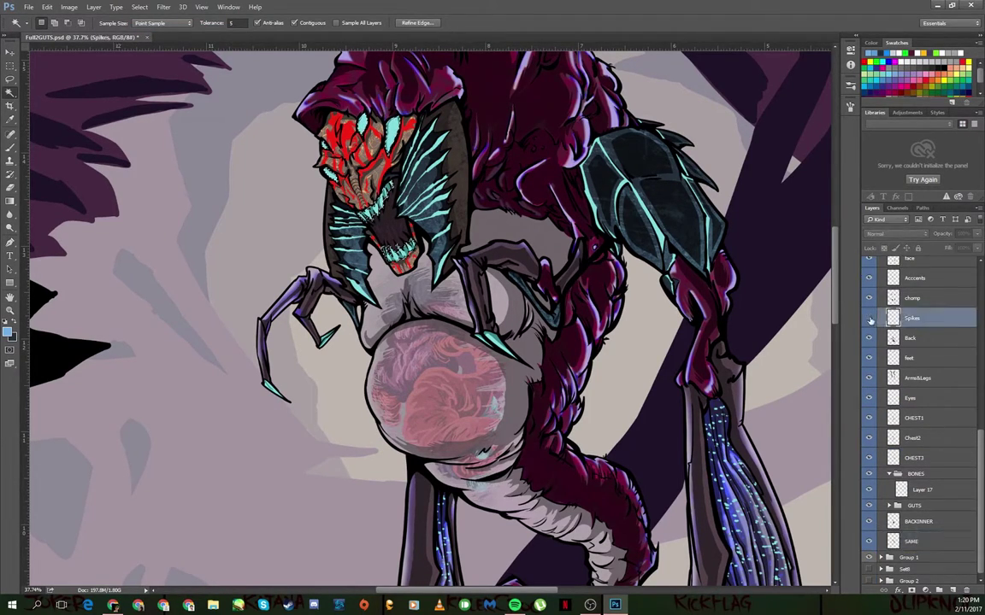
pyautogui.moveTo(981, 462); pyautogui.dragTo(980, 314)
pyautogui.scroll(1, 980, 314)
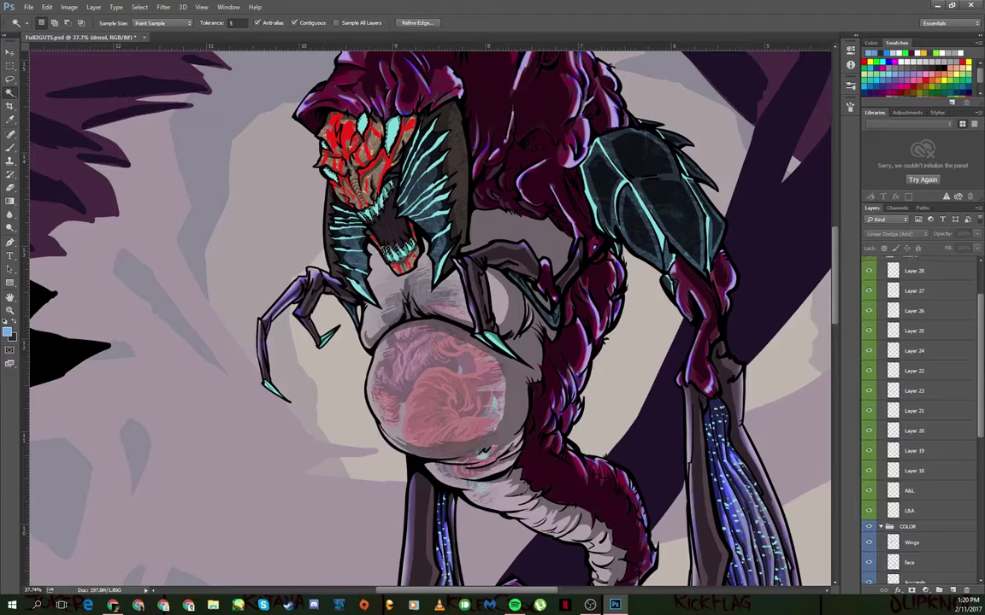
pyautogui.click(881, 306)
pyautogui.click(880, 307)
pyautogui.click(881, 306)
pyautogui.click(908, 361)
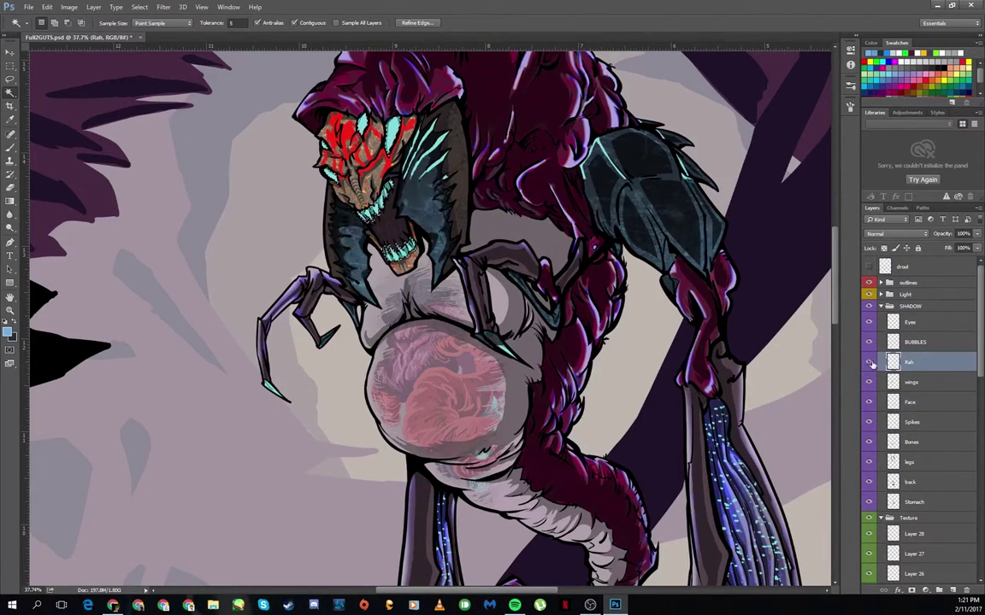
pyautogui.scroll(-10, 844, 442)
pyautogui.scroll(-3, 844, 442)
pyautogui.scroll(5, 513, 299)
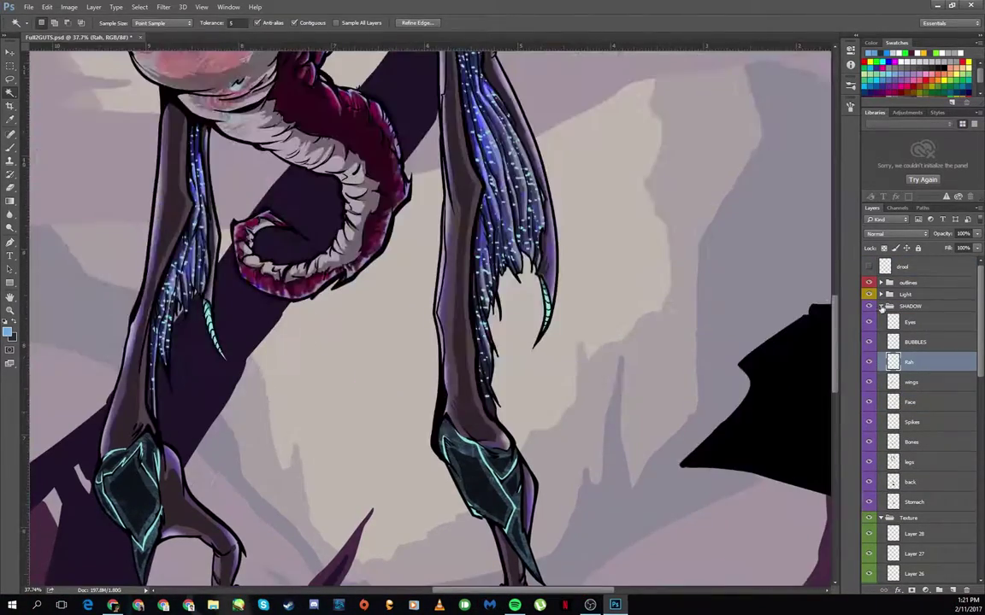
# Step: Collapse the SHADOW group, return to Layer 28 with the Brush tool and set the foreground color to orange
pyautogui.click(880, 306)
pyautogui.click(881, 318)
pyautogui.click(914, 334)
pyautogui.press('b')
pyautogui.click(43, 23)
pyautogui.click(8, 333)
pyautogui.press('Return')
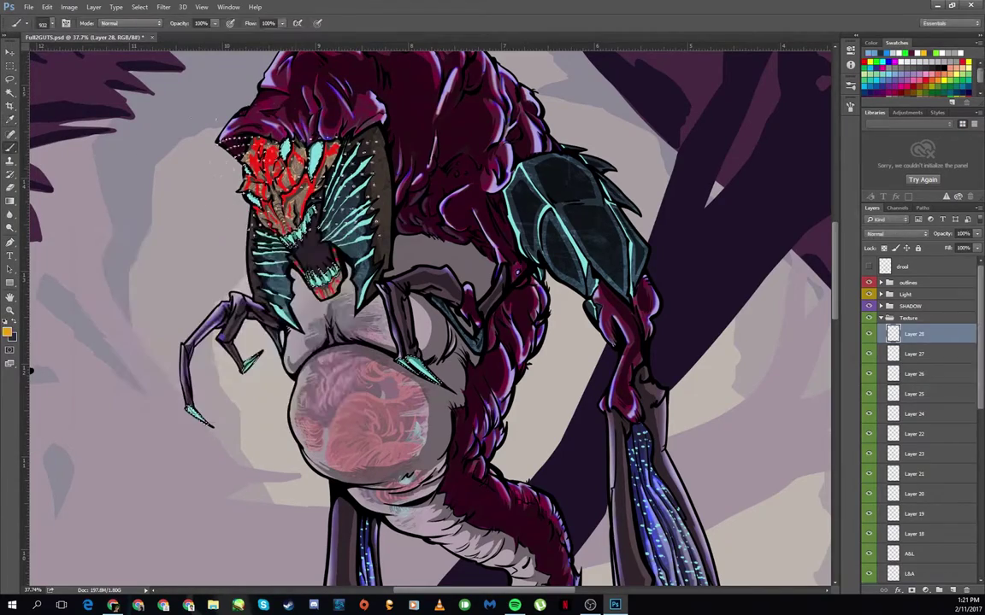
pyautogui.click(954, 592)
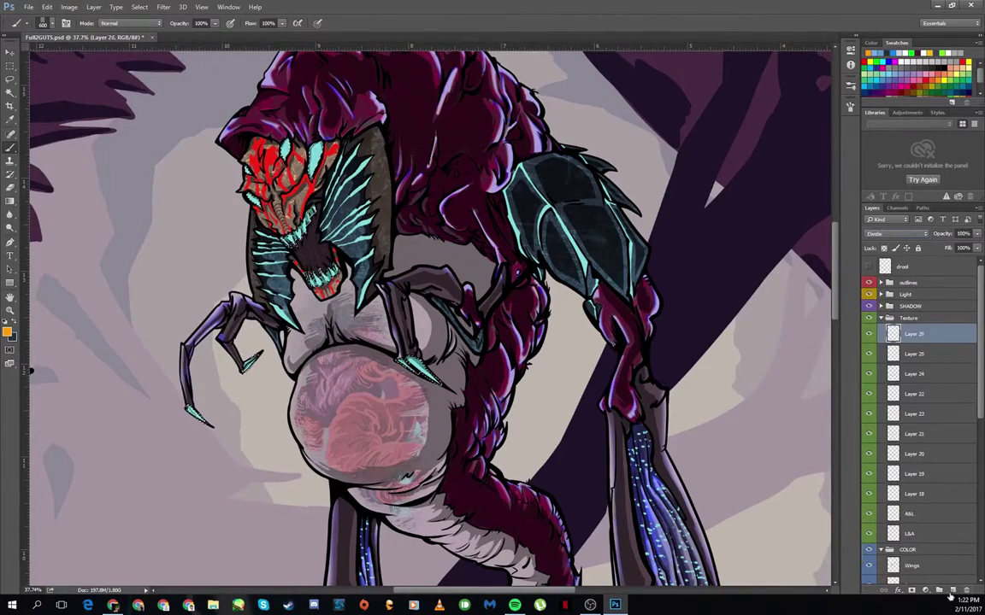
pyautogui.click(47, 6)
pyautogui.click(85, 33)
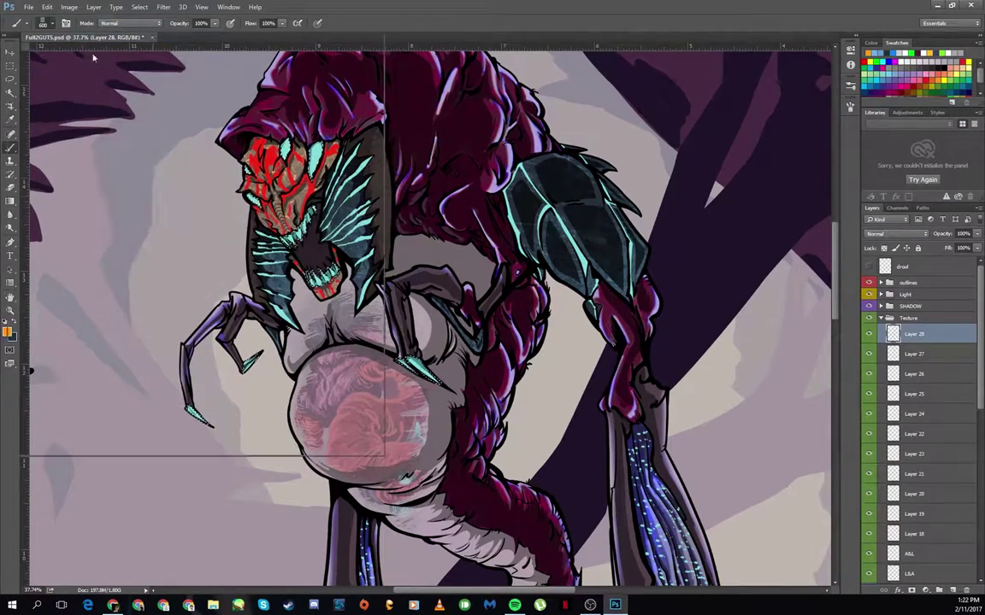
# Step: Brush over the selected teeth on Layer 28 and move the layer to the top of the SHADOW group in Normal mode
pyautogui.moveTo(299, 196); pyautogui.dragTo(376, 363)
pyautogui.hotkey('ctrl', ']')
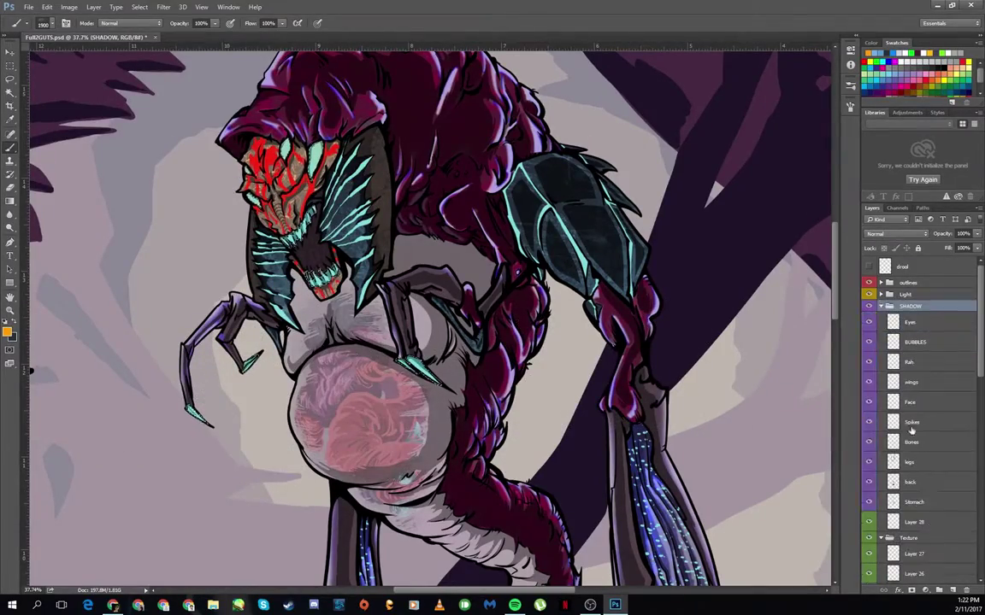
pyautogui.moveTo(835, 273)
pyautogui.mouseDown()
pyautogui.moveTo(836, 465)
pyautogui.moveTo(836, 282)
pyautogui.mouseUp()
pyautogui.click(896, 233)
pyautogui.click(873, 243)
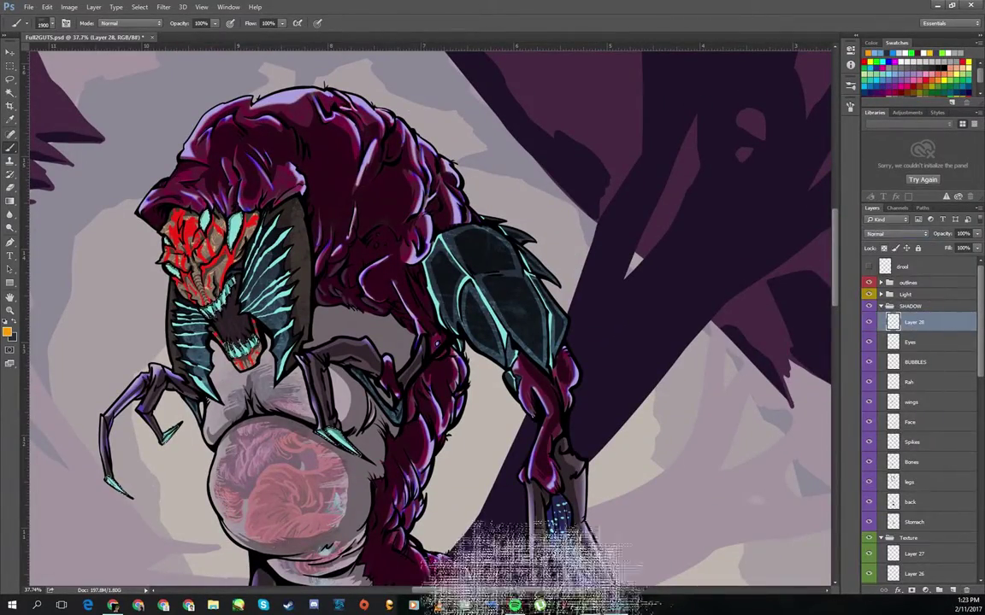
# Step: Stamp a white texture over the teeth and claws using the 649 px preset enlarged to 800 px and set Layer 28 to Lighten
pyautogui.moveTo(584, 591); pyautogui.dragTo(548, 591)
pyautogui.click(39, 23)
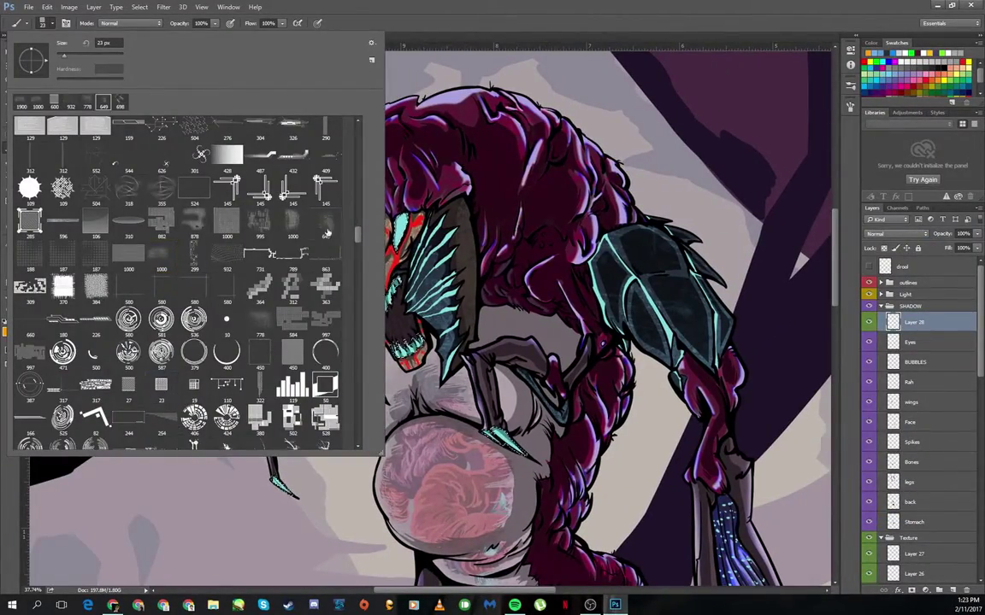
pyautogui.doubleClick(326, 233)
pyautogui.scroll(3, 398, 350)
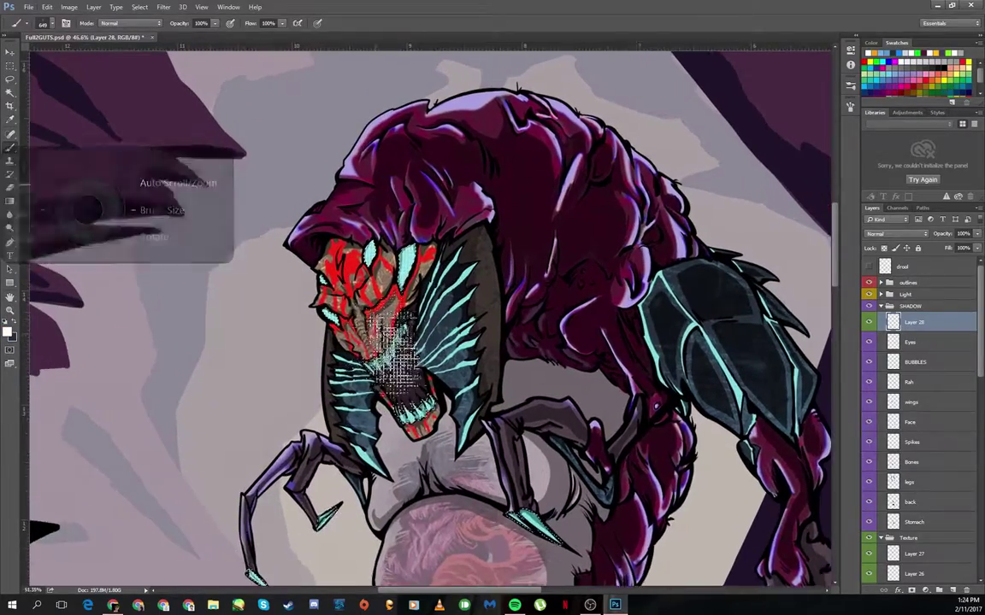
pyautogui.scroll(-3, 394, 351)
pyautogui.scroll(2, 394, 350)
pyautogui.rightClick(760, 152)
pyautogui.press('Escape')
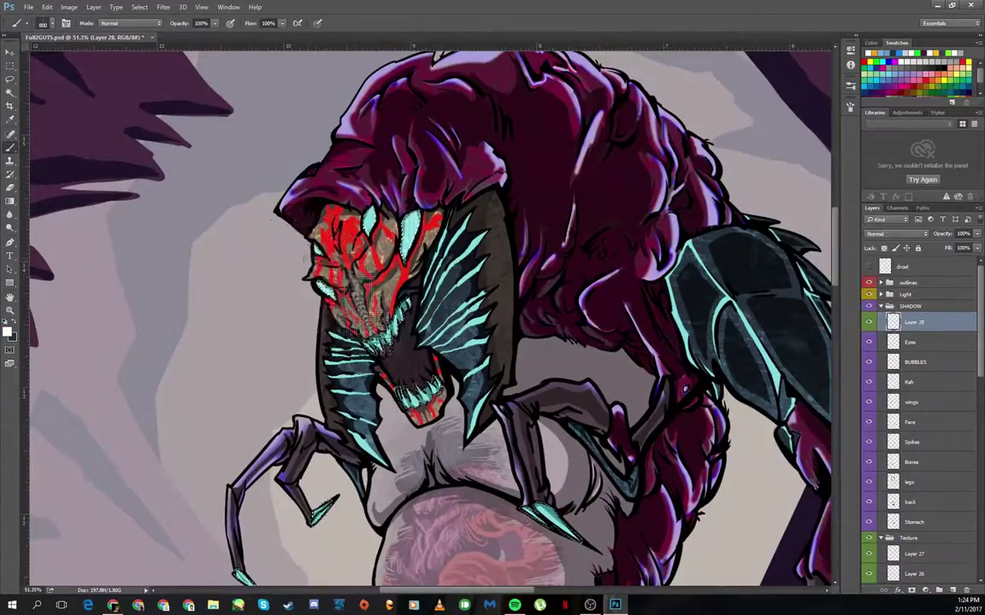
pyautogui.click(898, 234)
pyautogui.click(898, 290)
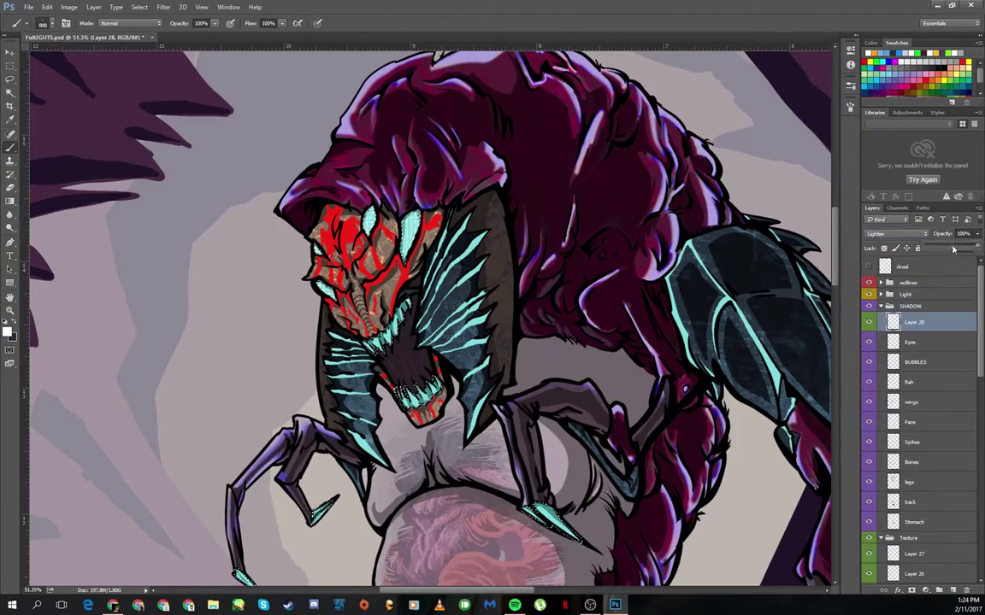
# Step: Add Layer 29 above Layer 28 and try a 700 px dotted strip brush over the mouth
pyautogui.click(953, 591)
pyautogui.press('[')
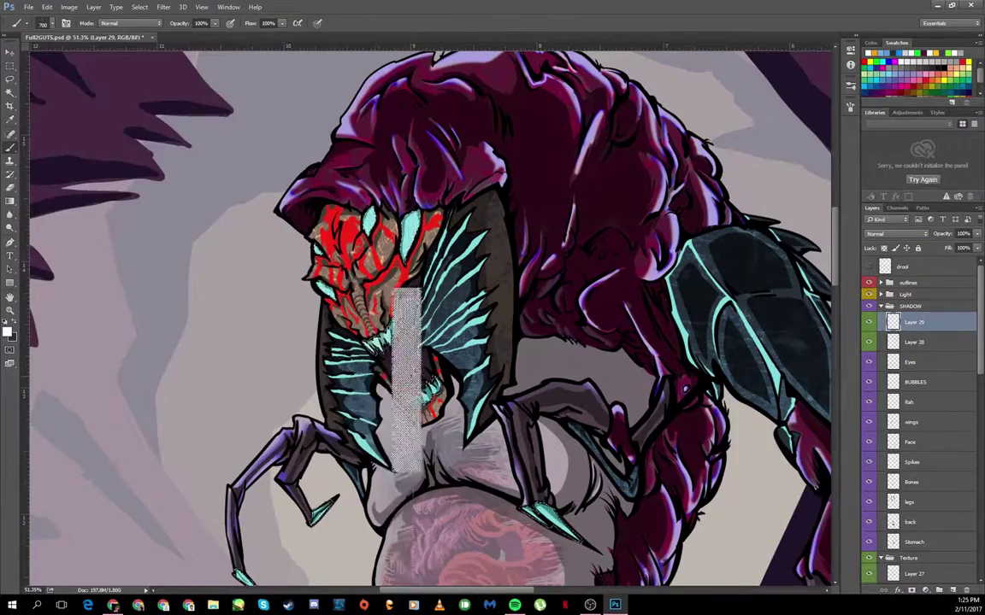
pyautogui.scroll(-2, 530, 477)
pyautogui.hotkey('ctrl', 'alt', 'z')
pyautogui.press(']')
pyautogui.rightClick(912, 321)
# Step: Browse the brush presets and set up a 100 px speckled brush for the foot claws
pyautogui.click(48, 23)
pyautogui.scroll(5, 171, 282)
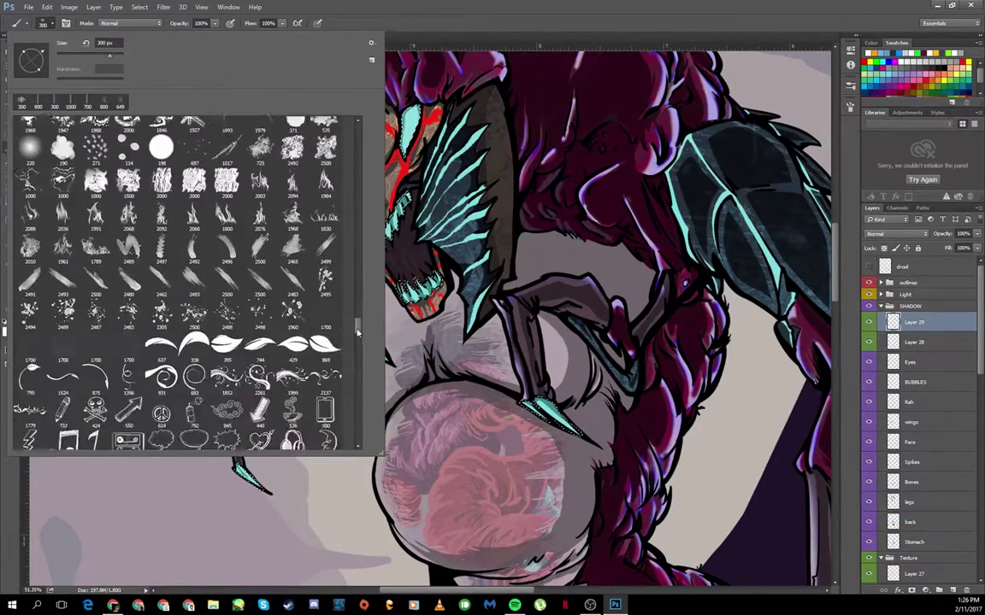
pyautogui.moveTo(357, 332); pyautogui.dragTo(358, 391)
pyautogui.click(132, 28)
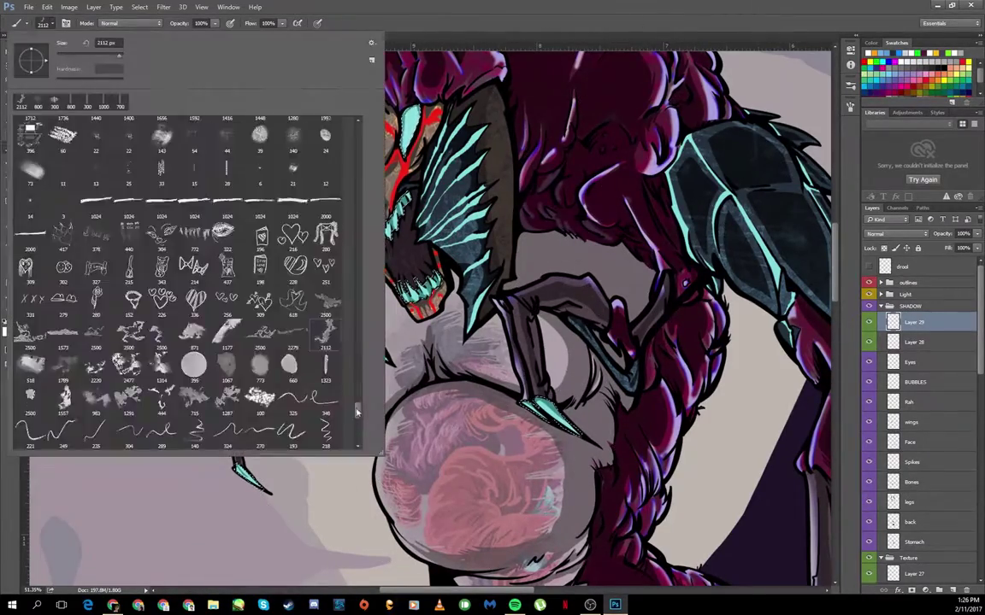
pyautogui.press(']')
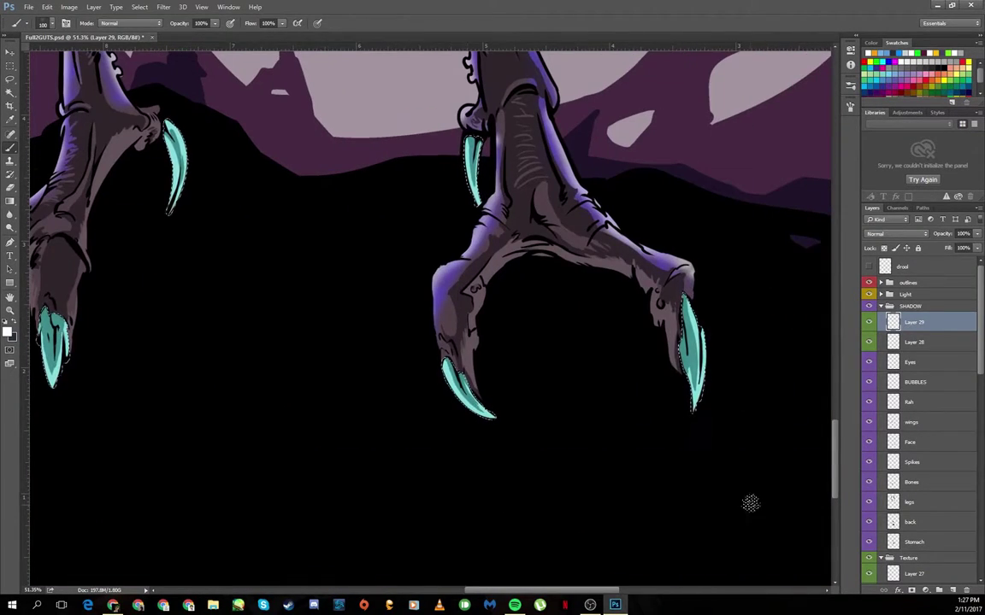
# Step: Add Layer 30 in Overlay mode and tint the bases of the foot claws bright green
pyautogui.click(7, 332)
pyautogui.click(323, 248)
pyautogui.click(935, 590)
pyautogui.click(906, 234)
pyautogui.click(893, 345)
pyautogui.hscroll(-5, 427, 299)
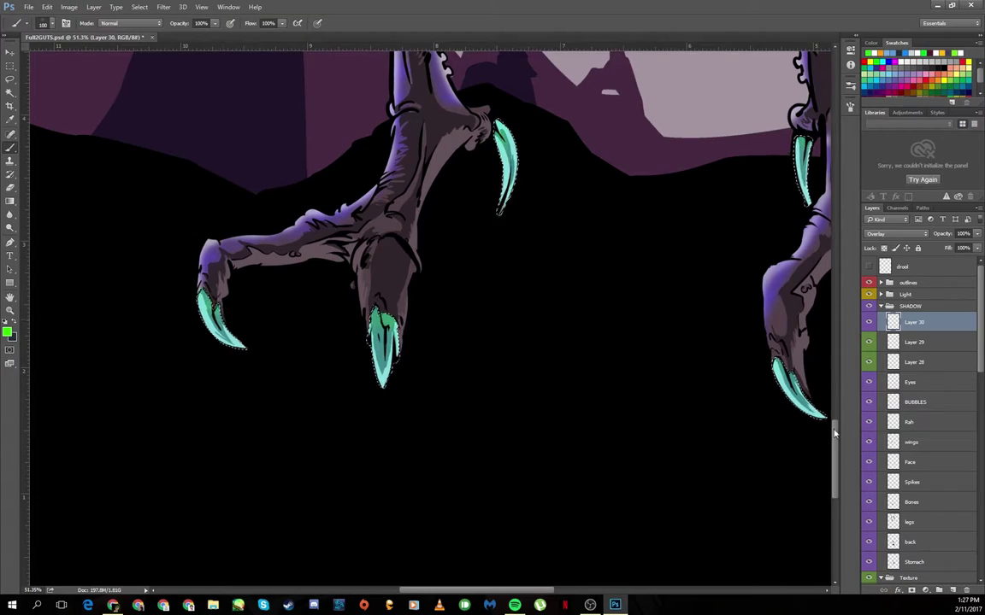
# Step: Add Layer 31 on top of the SHADOW group and try brush presets with a magenta foreground color around the head
pyautogui.moveTo(835, 433); pyautogui.dragTo(835, 241)
pyautogui.scroll(5, 323, 259)
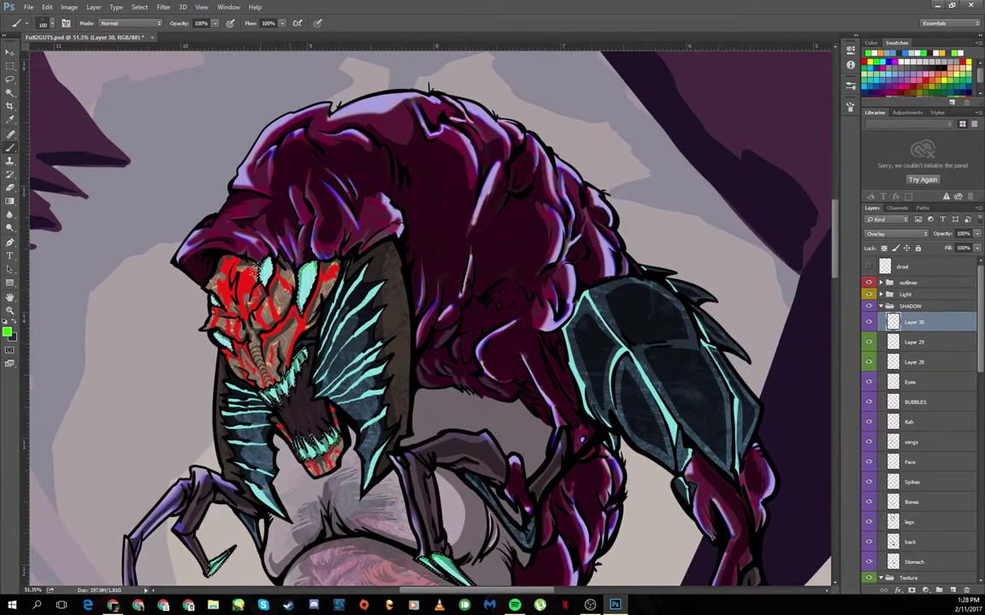
pyautogui.rightClick(914, 321)
pyautogui.click(954, 590)
pyautogui.click(49, 23)
pyautogui.doubleClick(318, 273)
pyautogui.keyDown('alt'); pyautogui.keyDown('shift'); pyautogui.rightClick(318, 269); pyautogui.keyUp('shift'); pyautogui.keyUp('alt')
pyautogui.press(']')
pyautogui.click(48, 23)
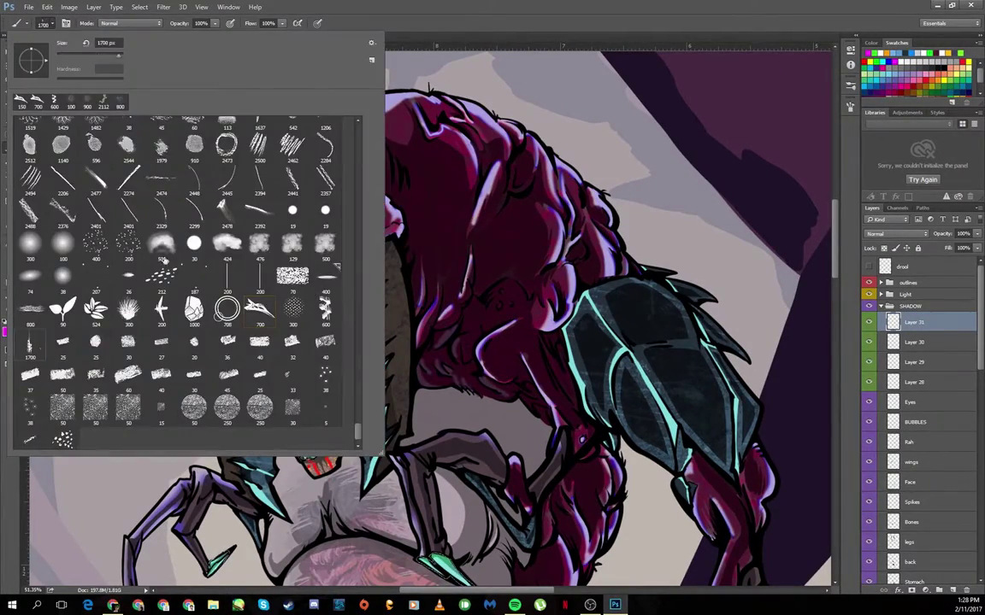
pyautogui.press('Return')
pyautogui.scroll(-6, 453, 413)
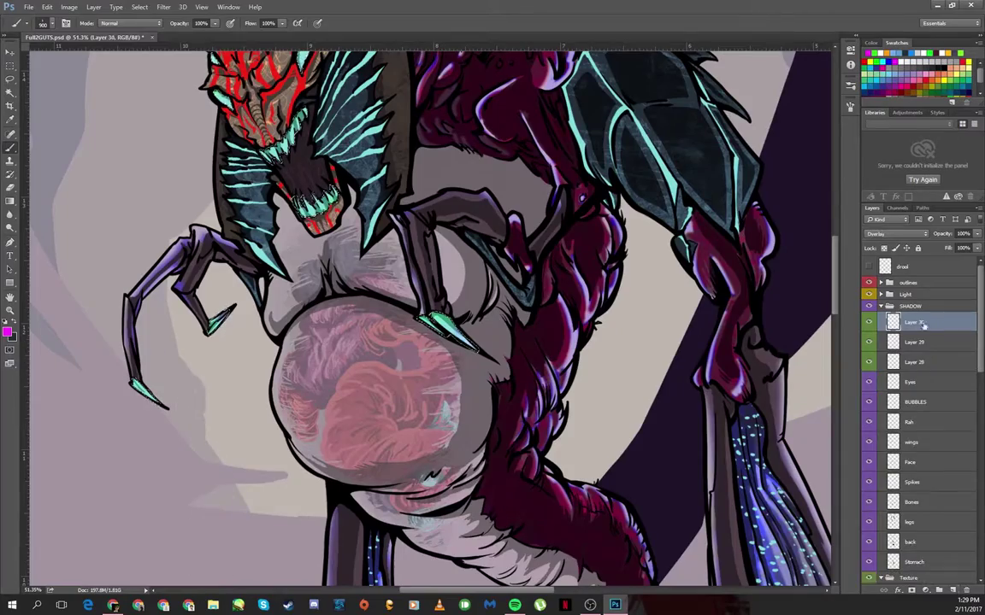
# Step: Paint the tips of the foot claws magenta on Layer 31 with an 80 px brush
pyautogui.click(48, 23)
pyautogui.scroll(-10, 358, 419)
pyautogui.doubleClick(193, 422)
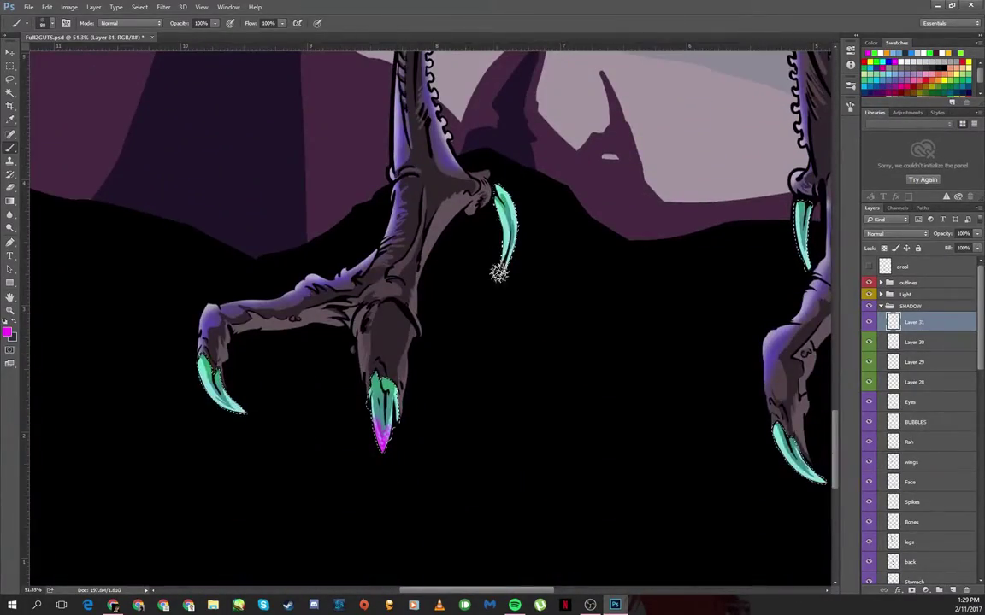
# Step: Try blend modes such as Linear Light on Layer 31, lower its opacity to soften the magenta tips, and label it green
pyautogui.click(898, 233)
pyautogui.click(906, 230)
pyautogui.click(898, 233)
pyautogui.press('Down')
pyautogui.press('Down')
pyautogui.press('Down')
pyautogui.press('Return')
pyautogui.click(898, 233)
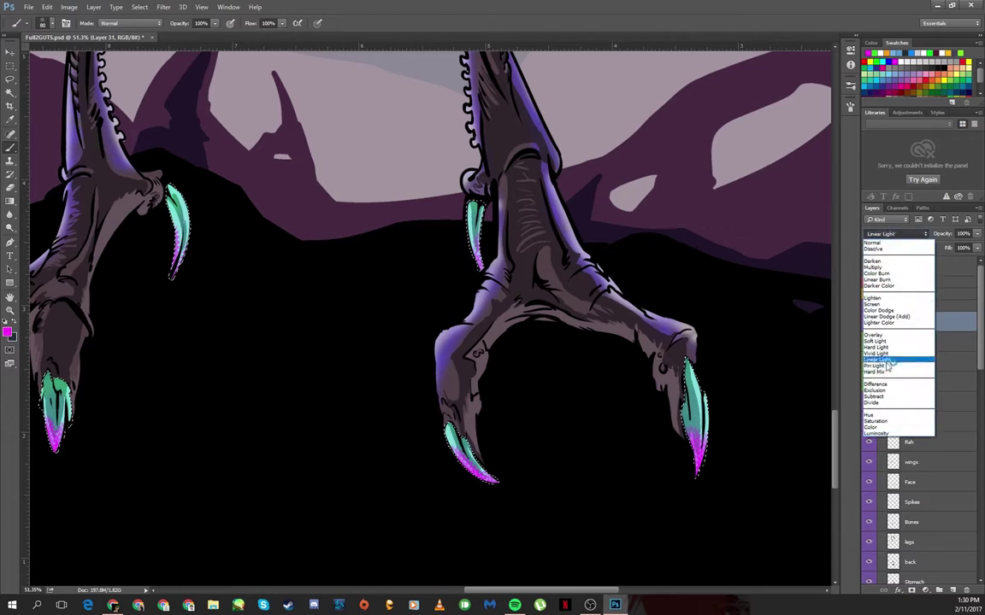
pyautogui.click(889, 271)
pyautogui.moveTo(977, 234); pyautogui.dragTo(947, 247)
pyautogui.rightClick(889, 321)
pyautogui.press('Escape')
# Step: Add Layer 32 above Layer 31, paint small white highlights on the claws and teeth, and set its opacity to 54%
pyautogui.hotkey('ctrl', 'shift', 'alt', 'n')
pyautogui.click(42, 23)
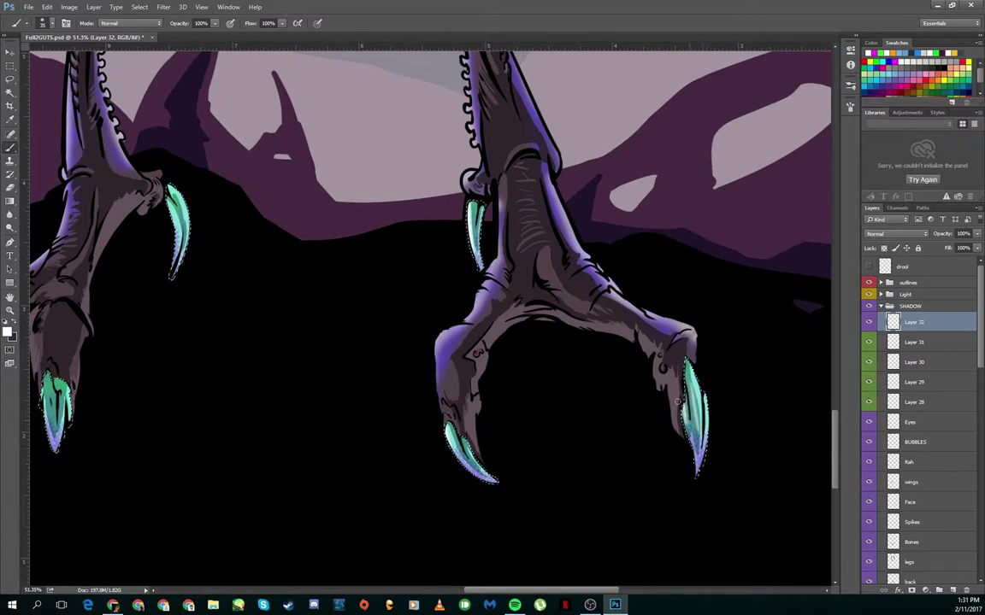
pyautogui.hscroll(-5, 427, 308)
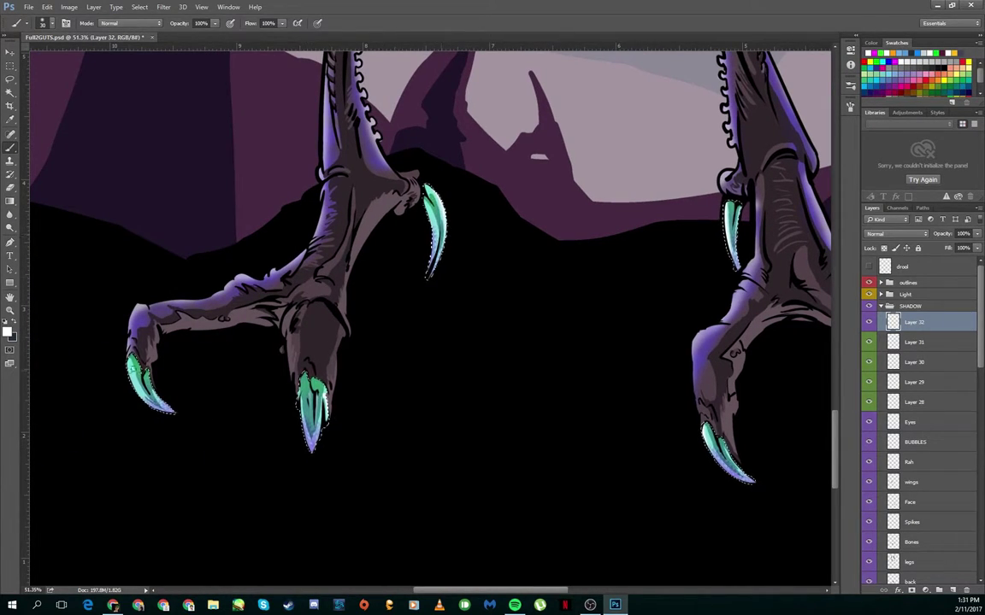
pyautogui.scroll(10, 411, 353)
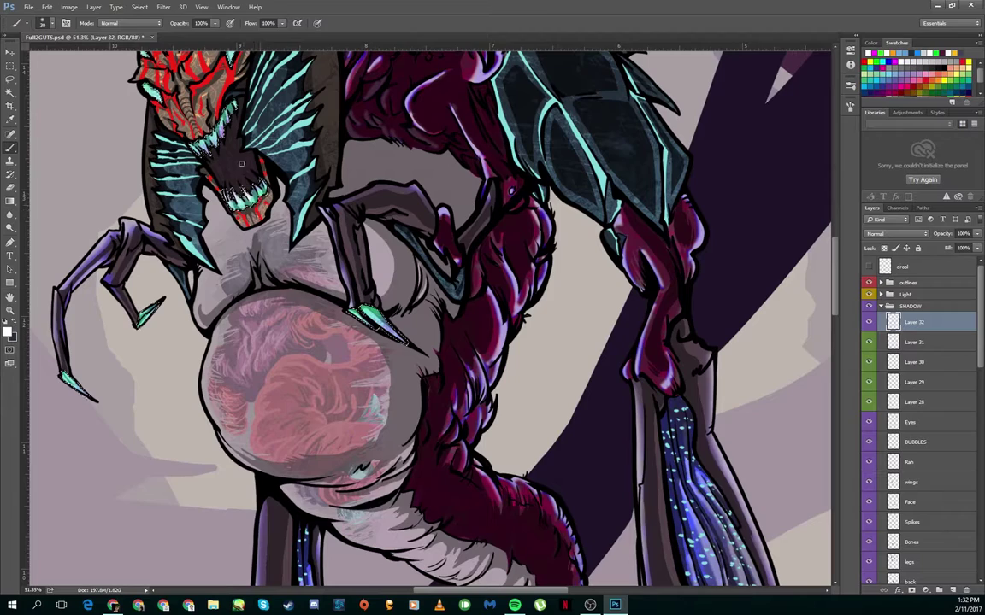
pyautogui.scroll(5, 427, 316)
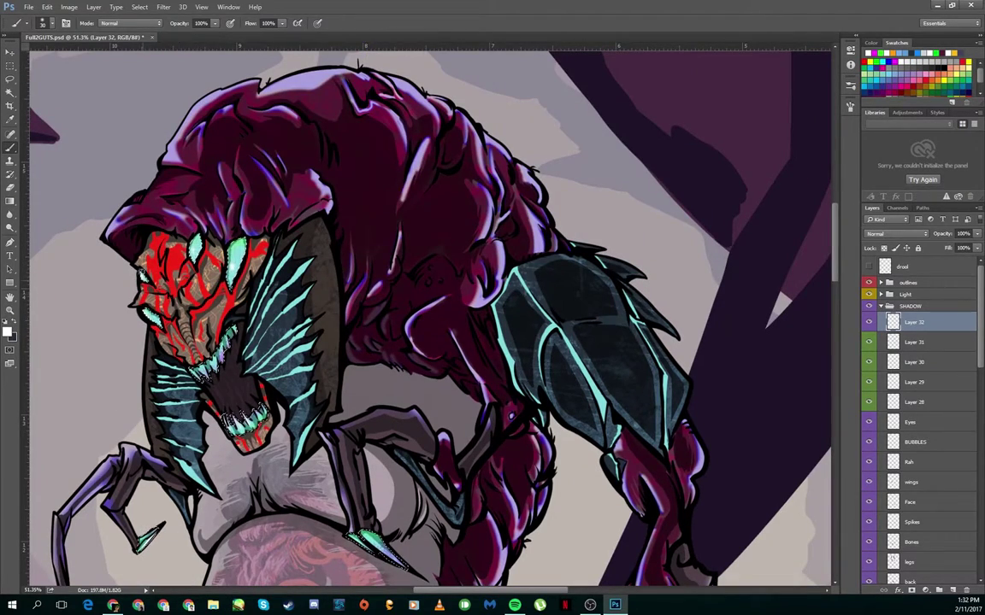
pyautogui.scroll(-6, 427, 317)
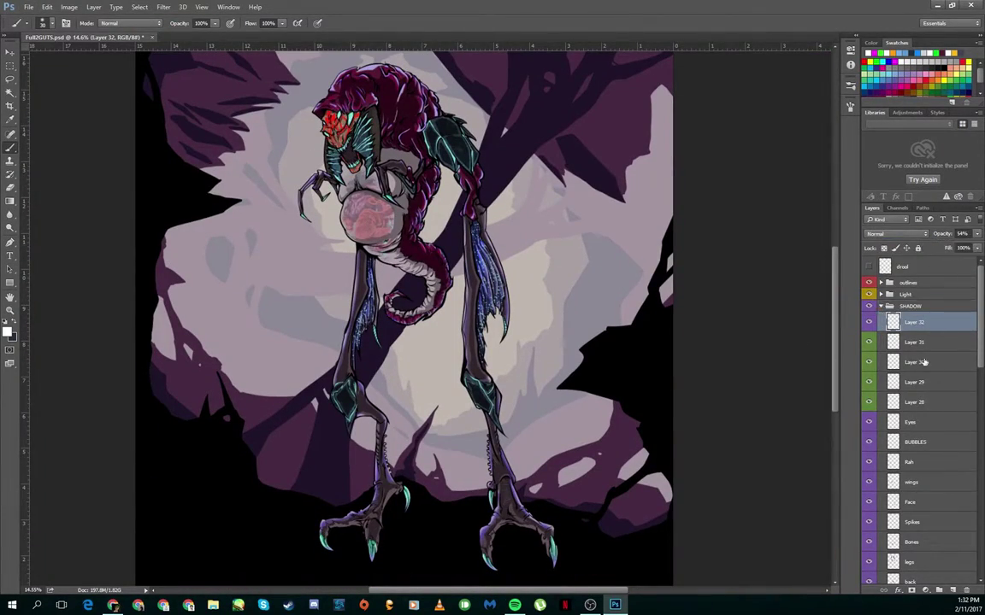
# Step: Load the outline of the Chest2 color layer as a selection around the belly and tail underside
pyautogui.scroll(-5, 919, 427)
pyautogui.click(914, 522)
pyautogui.keyDown('ctrl'); pyautogui.click(892, 521); pyautogui.keyUp('ctrl')
pyautogui.press('w')
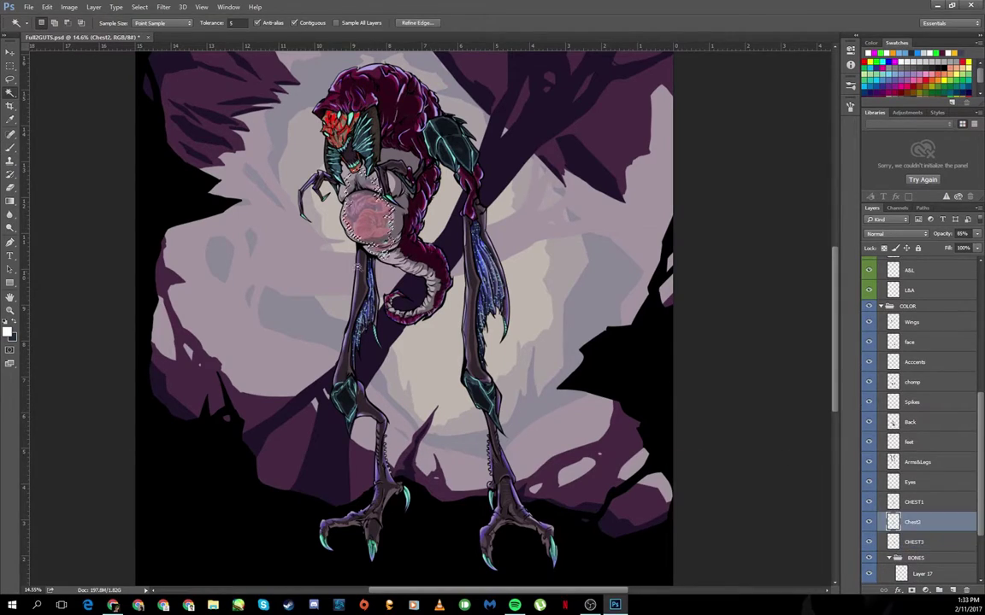
# Step: Collapse the Texture group and add Layer 34 above Arms&legs in the Light group for brush work
pyautogui.scroll(5, 919, 385)
pyautogui.scroll(3, 427, 317)
pyautogui.click(885, 349)
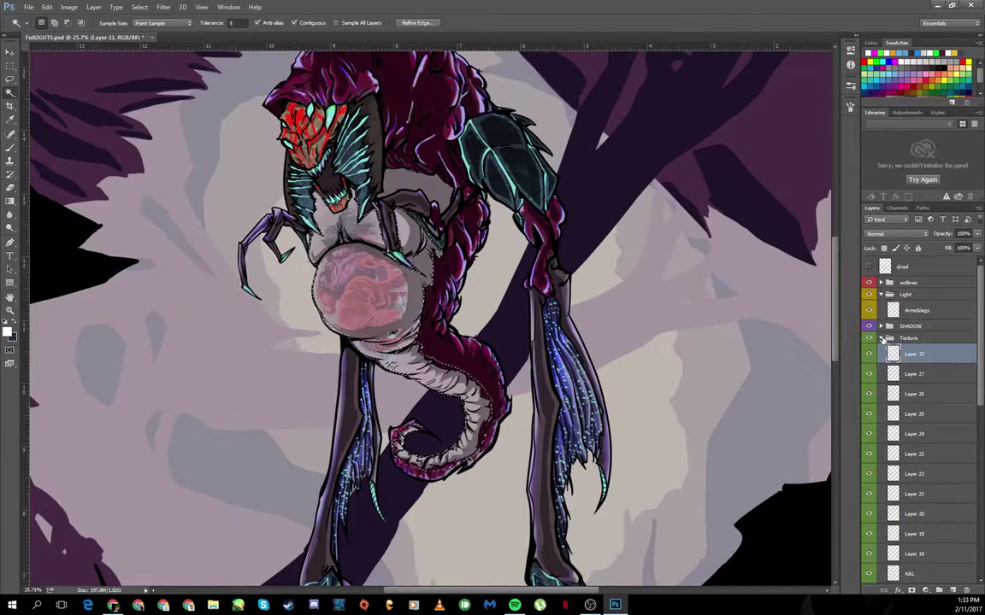
pyautogui.click(889, 338)
pyautogui.click(915, 310)
pyautogui.hotkey('ctrl', 'shift', 'alt', 'n')
pyautogui.press('b')
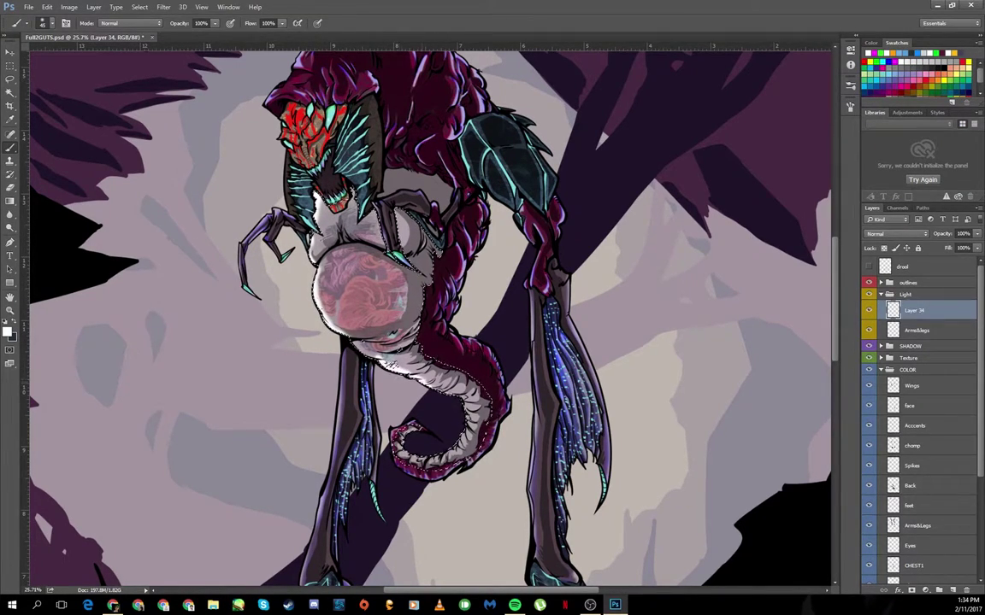
# Step: Paint white highlights along the chest, belly and tail underside with a 45 px brush, and clear the selection
pyautogui.scroll(-2, 316, 185)
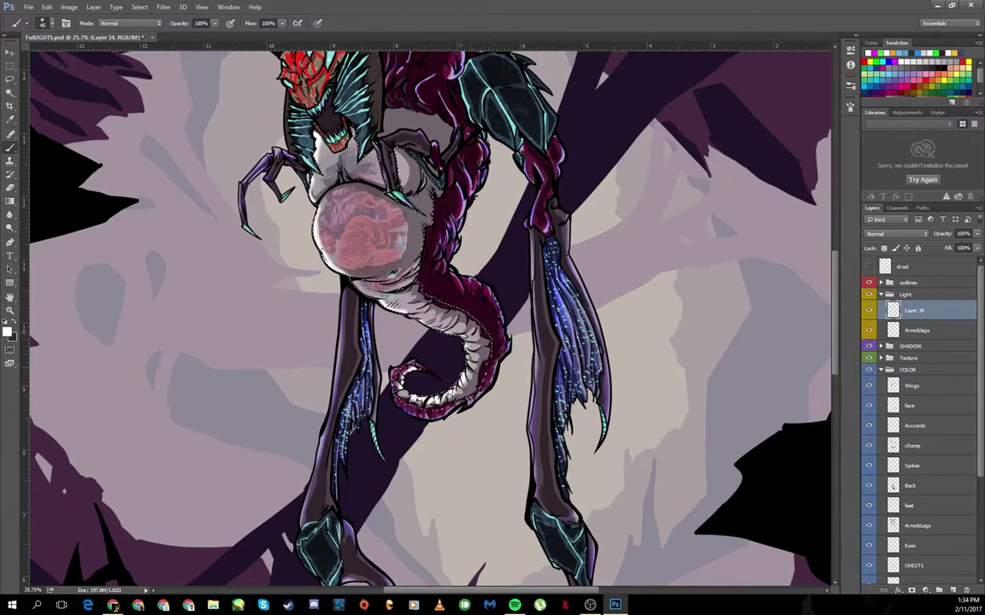
pyautogui.scroll(2, 401, 359)
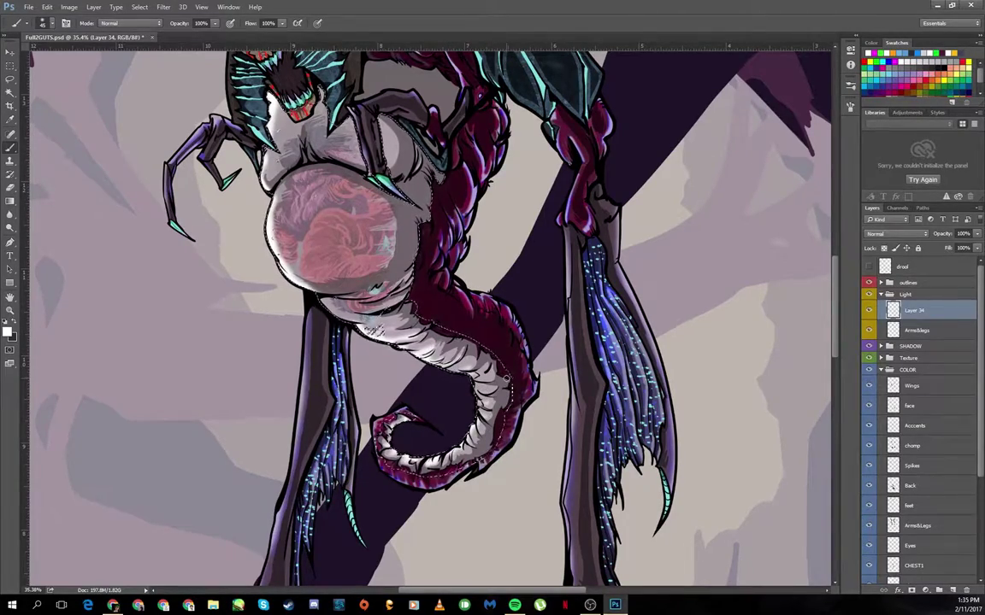
pyautogui.scroll(5, 507, 400)
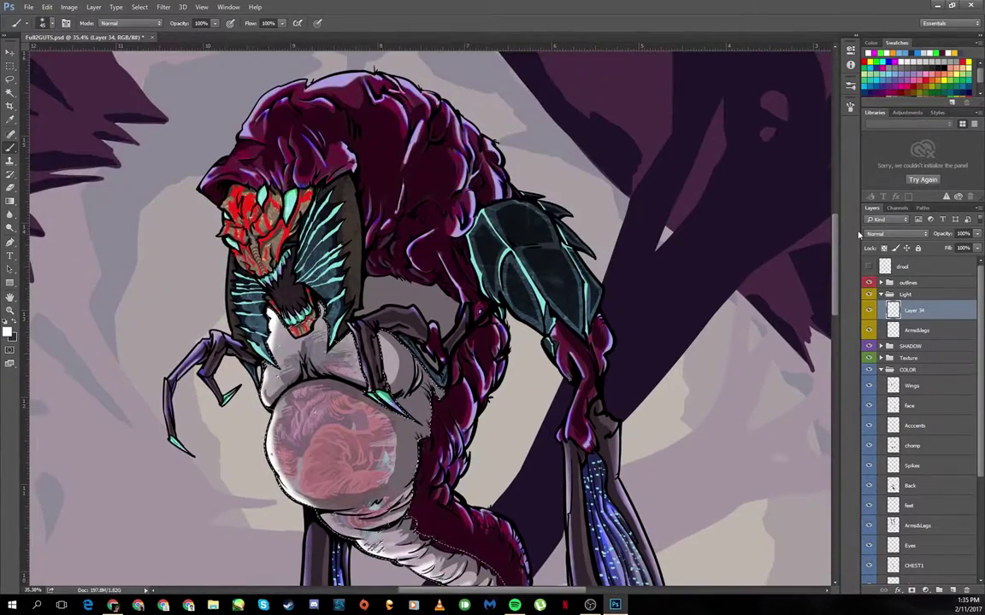
pyautogui.scroll(-10, 812, 387)
pyautogui.click(139, 6)
pyautogui.click(152, 26)
# Step: Select the dark teal areas of the head flaps, shoulder and knee plates using the chomp color layer
pyautogui.scroll(-3, 919, 427)
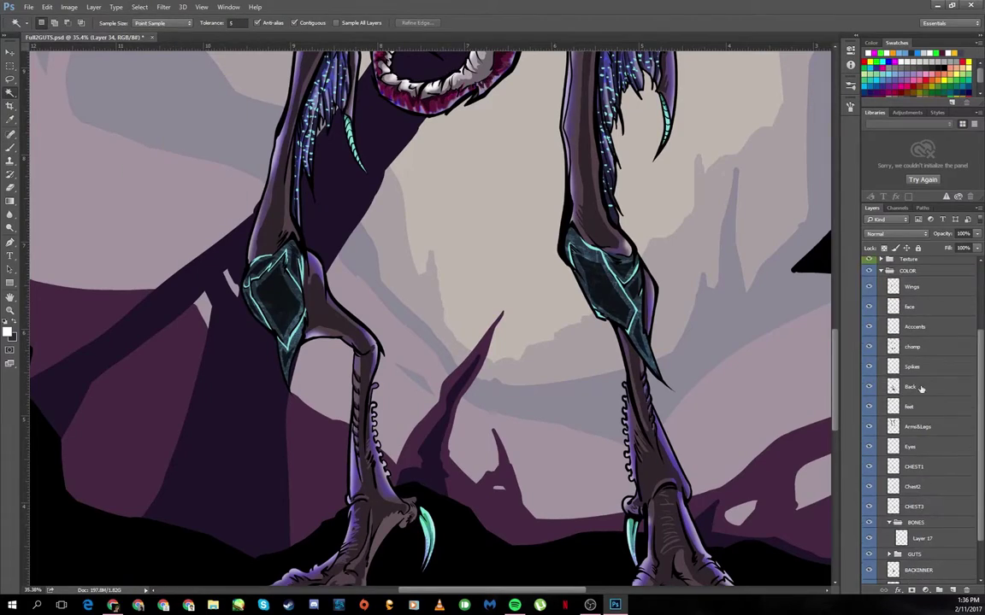
pyautogui.click(912, 346)
pyautogui.press('w')
pyautogui.scroll(8, 427, 317)
# Step: Set a light blue foreground color for brushing with Layer 34 active, and step back one action
pyautogui.press('i')
pyautogui.scroll(-3, 250, 338)
pyautogui.scroll(3, 914, 342)
pyautogui.click(913, 310)
pyautogui.click(9, 333)
pyautogui.press('Return')
pyautogui.press('b')
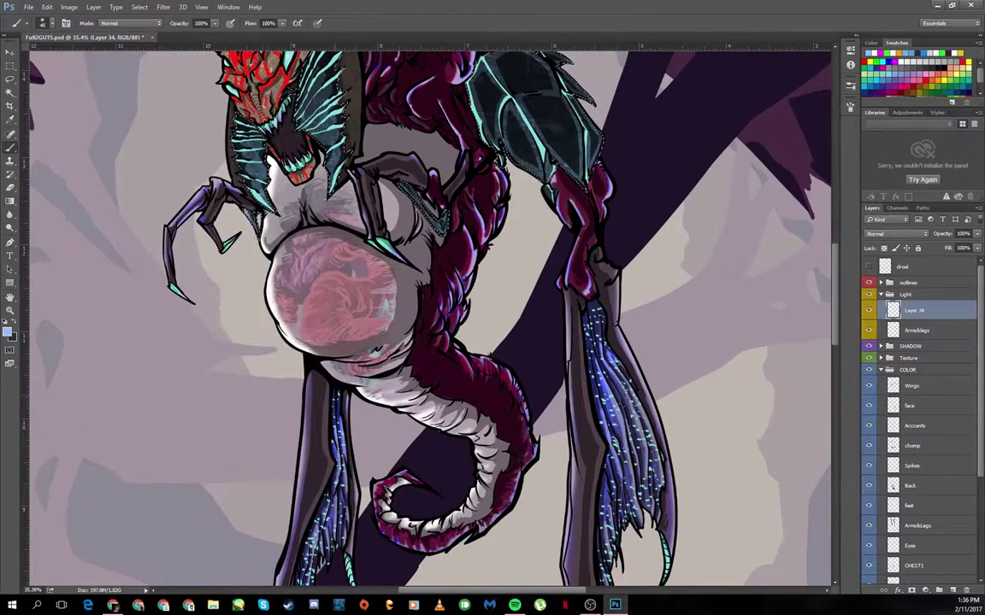
pyautogui.click(48, 7)
pyautogui.click(68, 38)
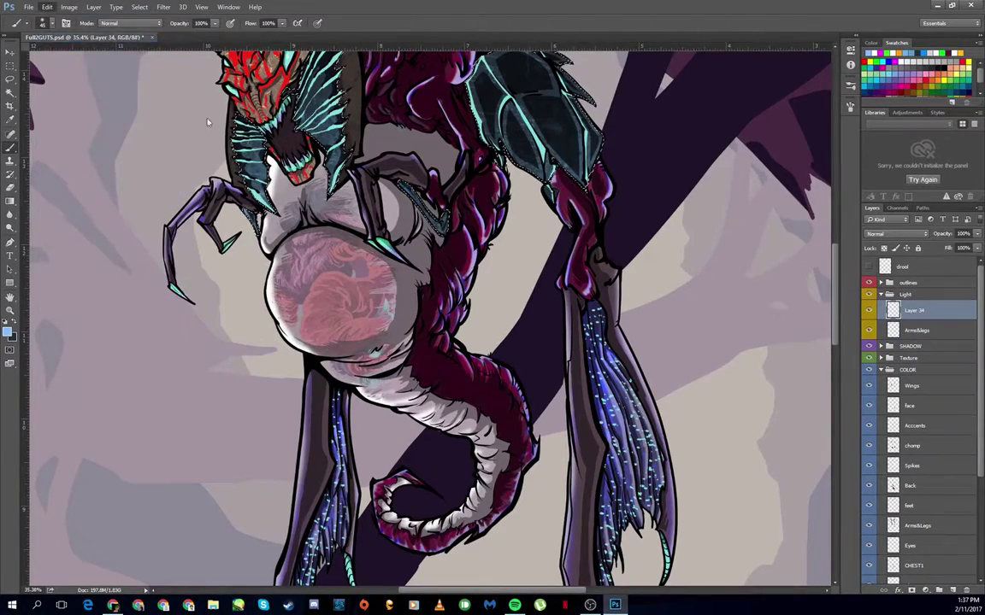
# Step: Add Layer 35 in the Light group and paint light blue highlights on the edges of the head flaps, shoulder and knee plates
pyautogui.scroll(3, 427, 316)
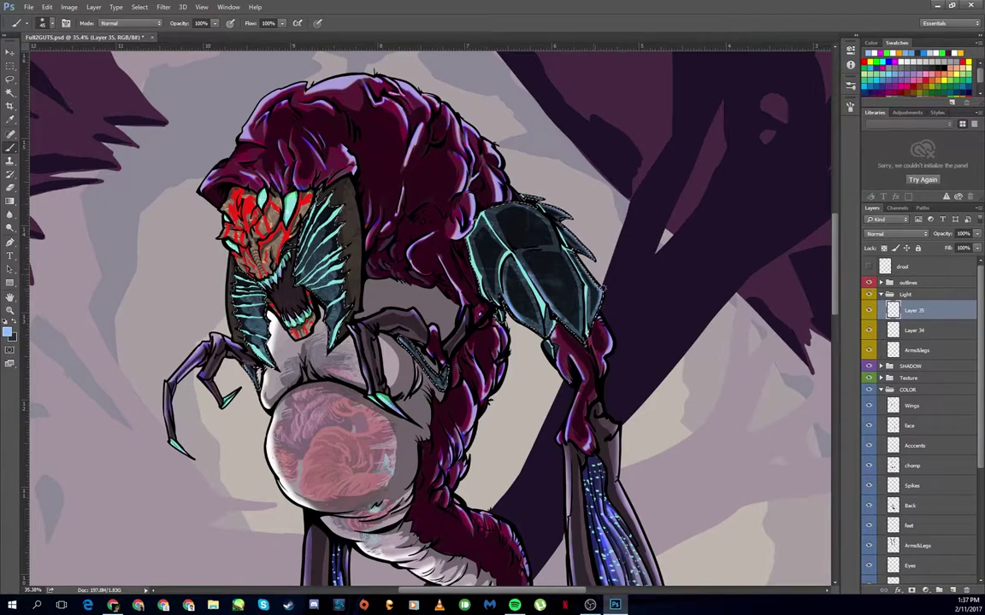
pyautogui.moveTo(312, 255); pyautogui.dragTo(297, 282)
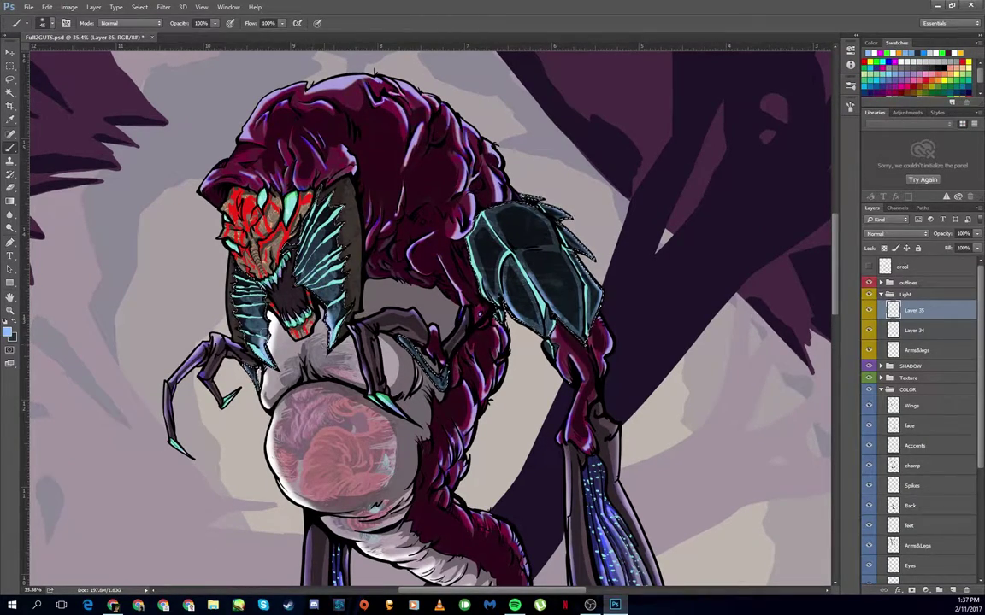
pyautogui.scroll(-10, 255, 320)
pyautogui.moveTo(569, 338)
pyautogui.mouseDown()
pyautogui.moveTo(588, 372)
pyautogui.moveTo(573, 282)
pyautogui.moveTo(631, 313)
pyautogui.mouseUp()
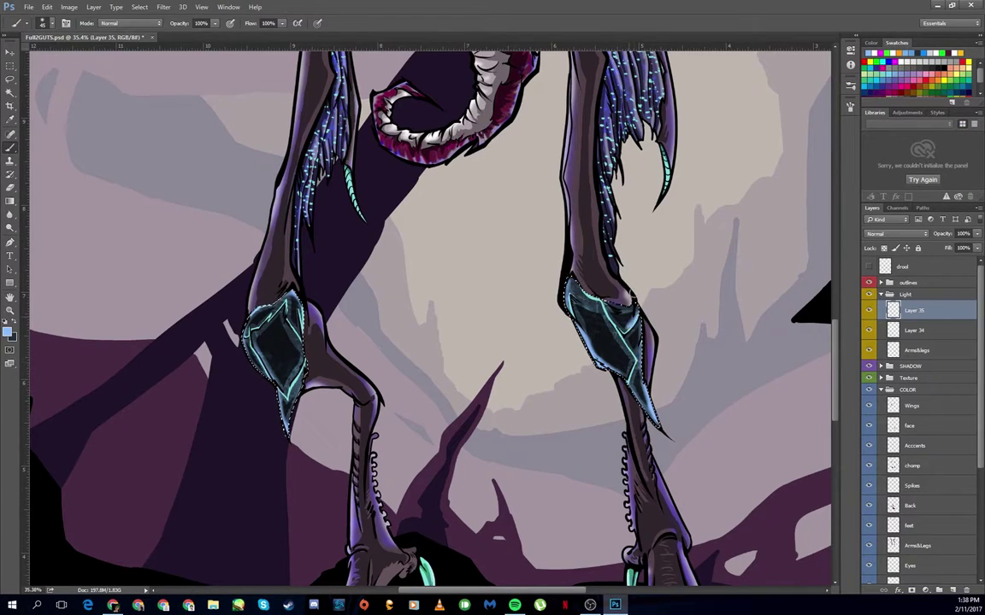
# Step: Select the face and lower jaw, add Layer 36 above Layer 35, and set a pale lavender foreground color
pyautogui.scroll(10, 428, 342)
pyautogui.press('v')
pyautogui.scroll(-5, 923, 411)
pyautogui.scroll(5, 923, 411)
pyautogui.press('b')
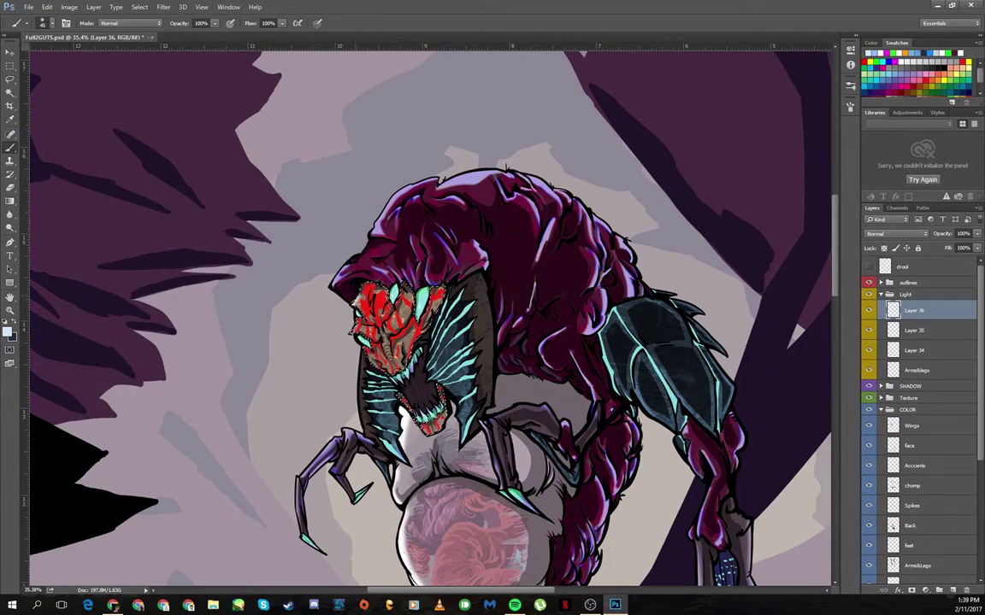
# Step: Paint fine pale highlights on the face and jaw with a 20 px brush and set Layer 36's opacity to 52%
pyautogui.press('[')
pyautogui.press('[')
pyautogui.press('[')
pyautogui.press('[')
pyautogui.press('[')
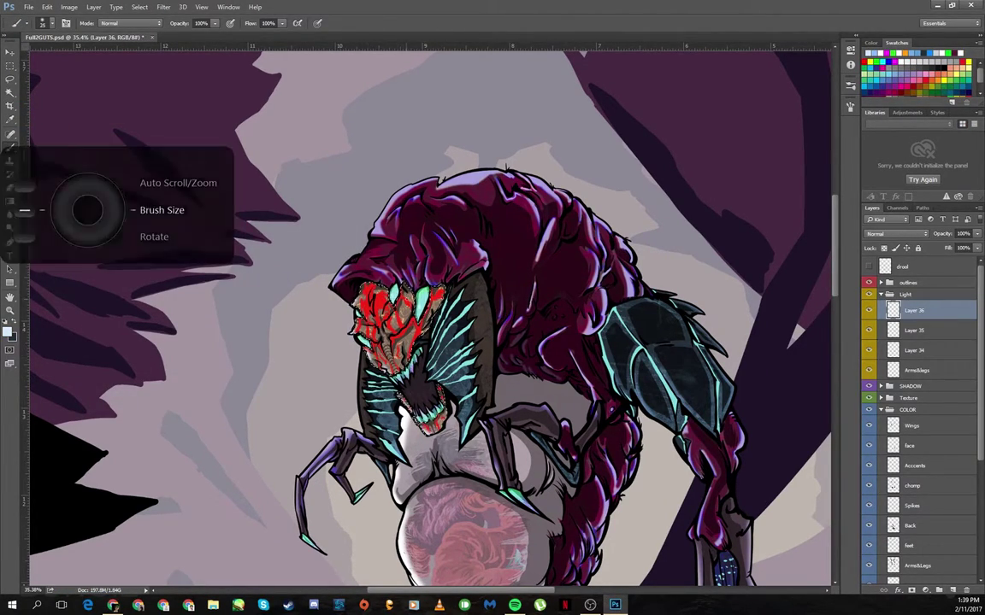
pyautogui.moveTo(972, 233); pyautogui.dragTo(952, 246)
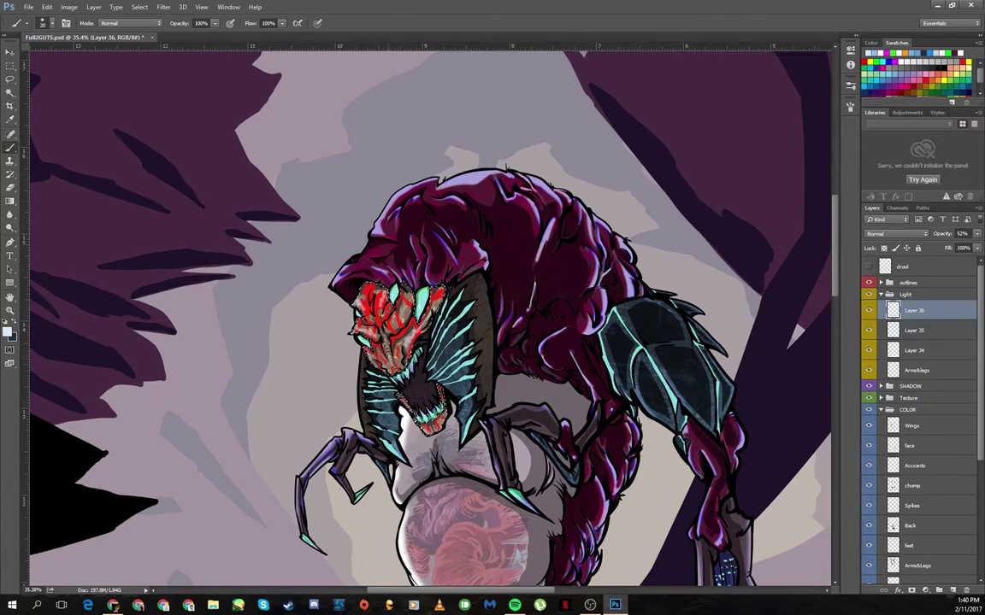
# Step: Select the head flaps, add Layer 37, paint pale edge highlights with a 50 px brush, and set its opacity to 63%
pyautogui.scroll(-2, 919, 385)
pyautogui.click(913, 399)
pyautogui.press('w')
pyautogui.scroll(2, 919, 384)
pyautogui.click(913, 310)
pyautogui.press('b')
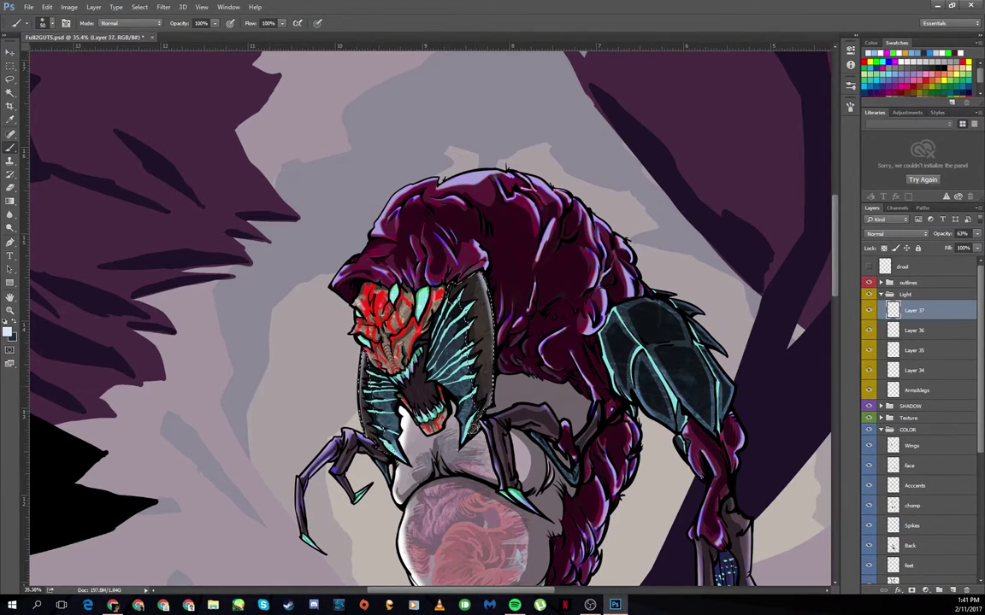
# Step: Show the drool layer, collapse all the layer groups and save the document
pyautogui.scroll(-6, 427, 316)
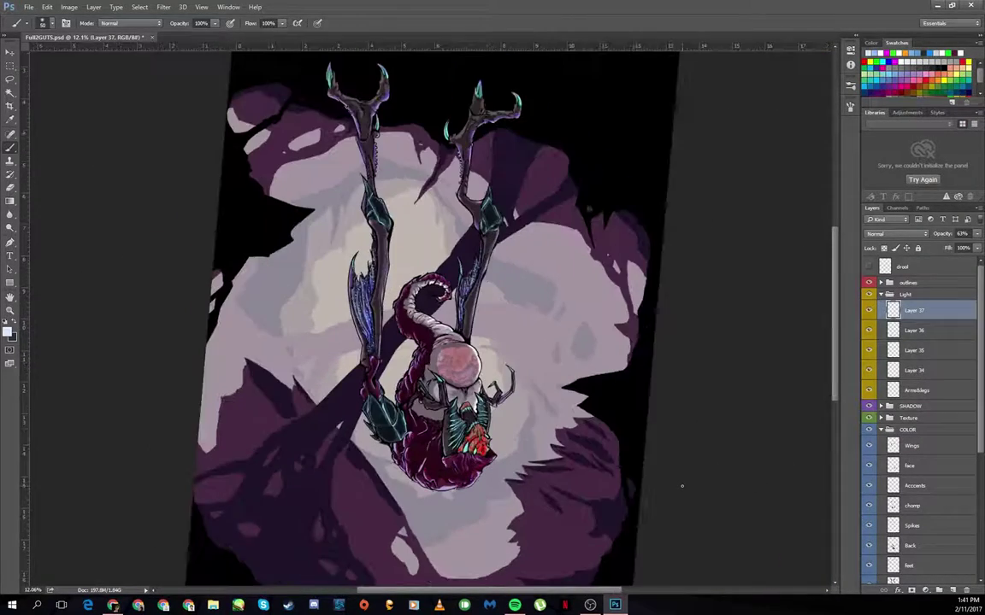
pyautogui.click(881, 282)
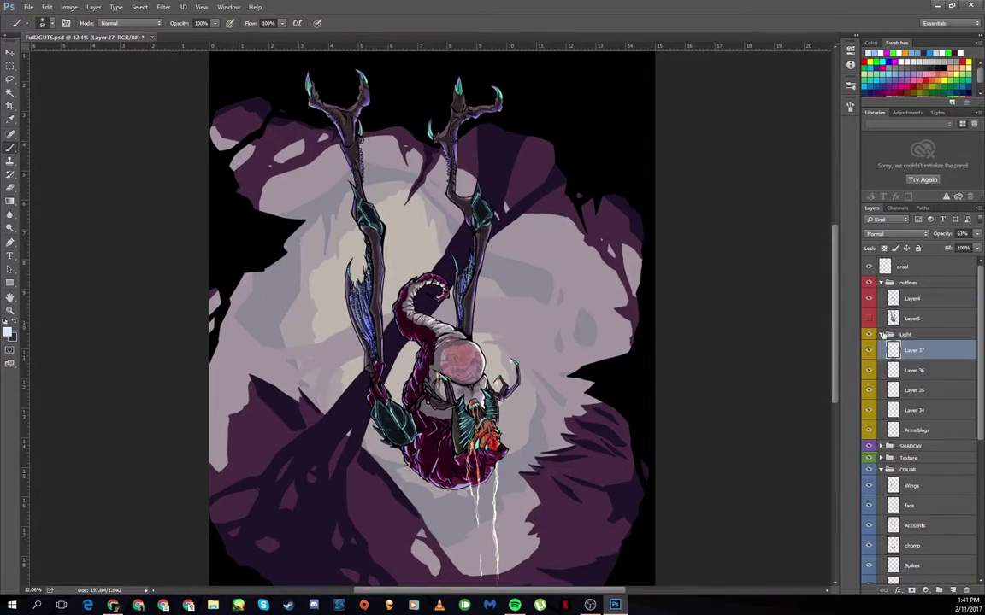
pyautogui.keyDown('ctrl'); pyautogui.click(883, 335); pyautogui.keyUp('ctrl')
pyautogui.click(29, 7)
pyautogui.click(66, 109)
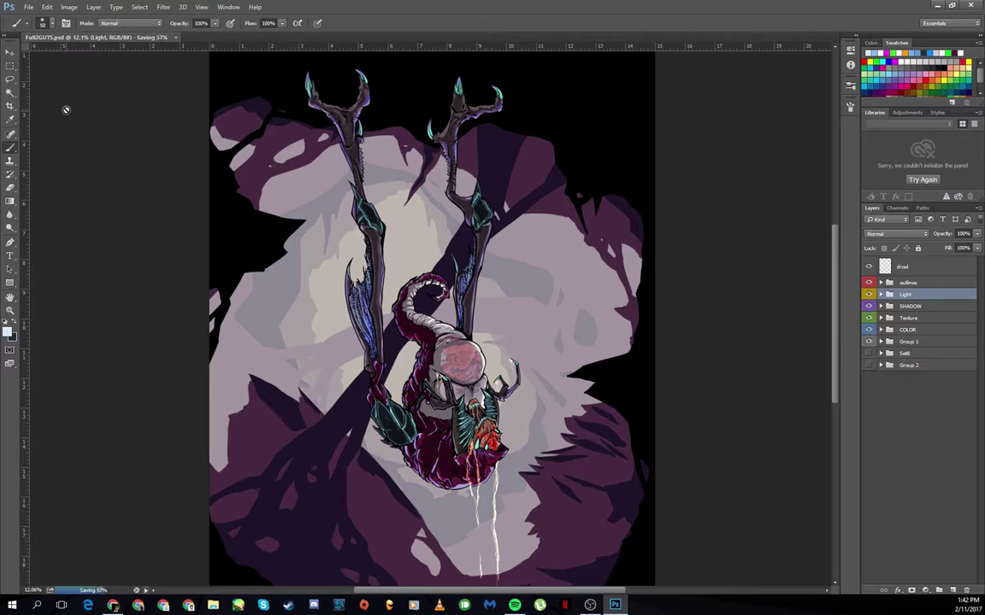